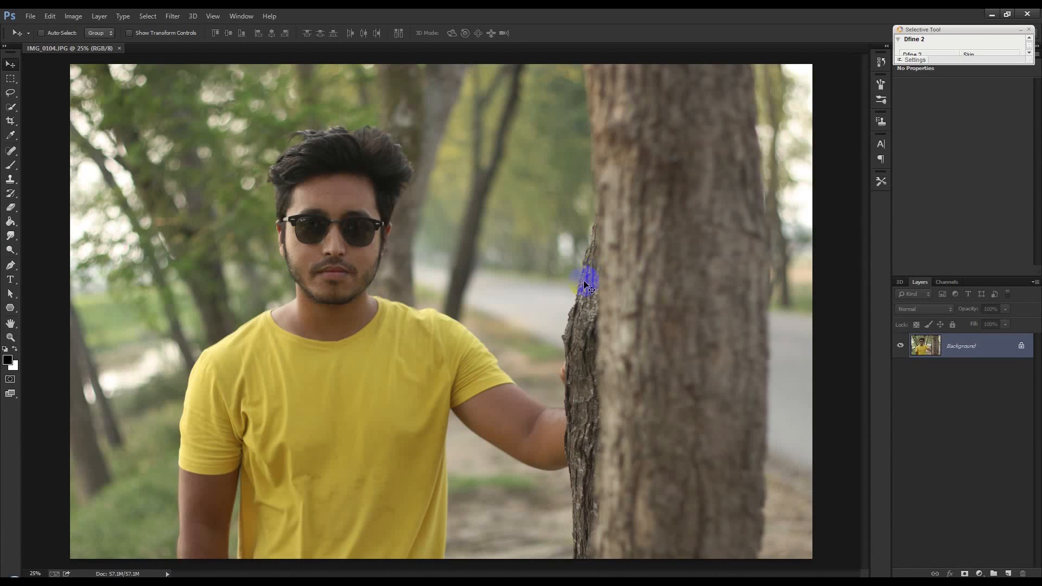
pyautogui.moveTo(562, 302); pyautogui.dragTo(557, 313)
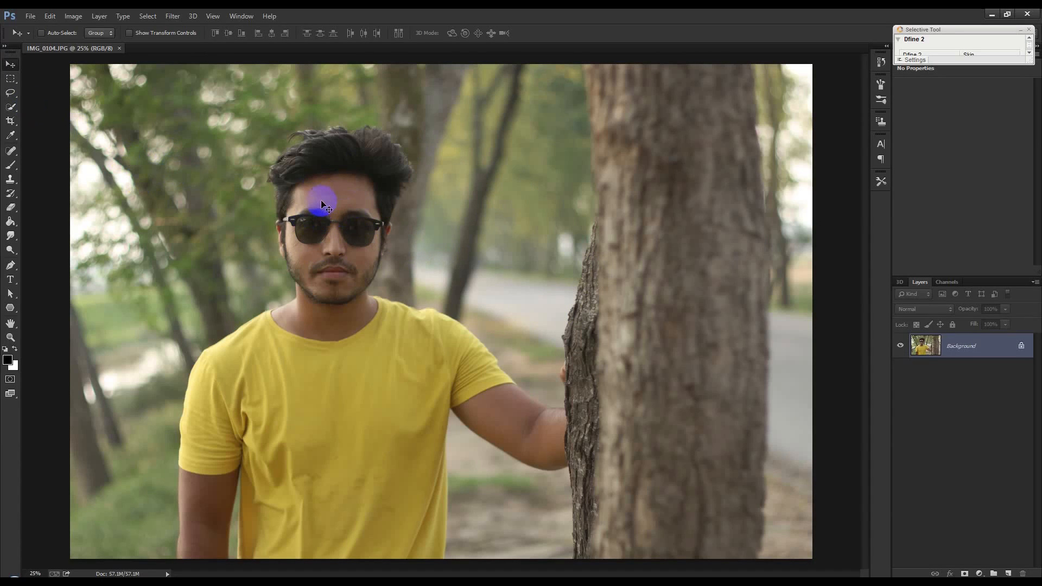
pyautogui.scroll(4, 322, 202)
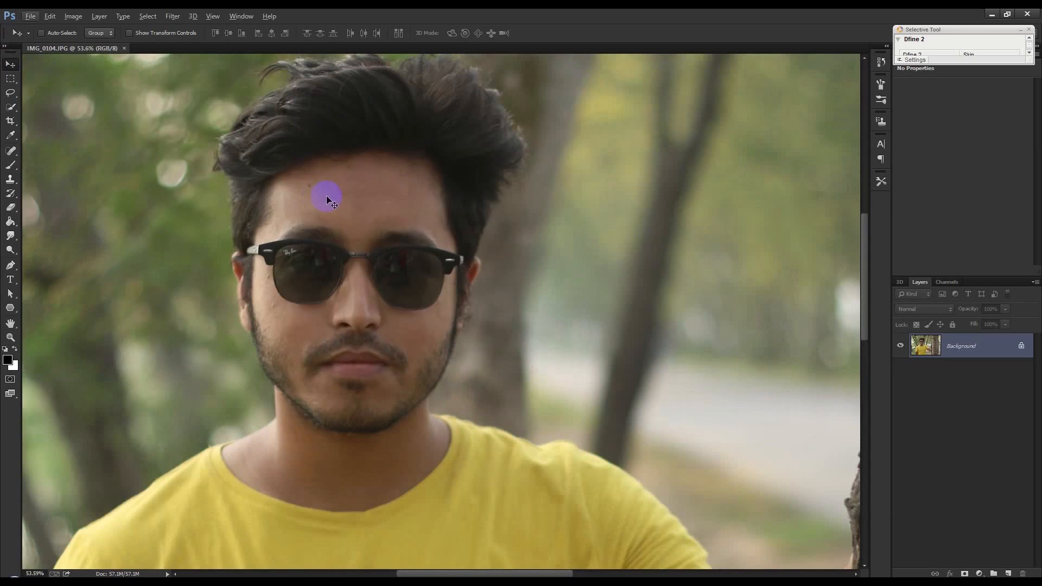
pyautogui.scroll(2, 342, 214)
pyautogui.scroll(-3, 342, 214)
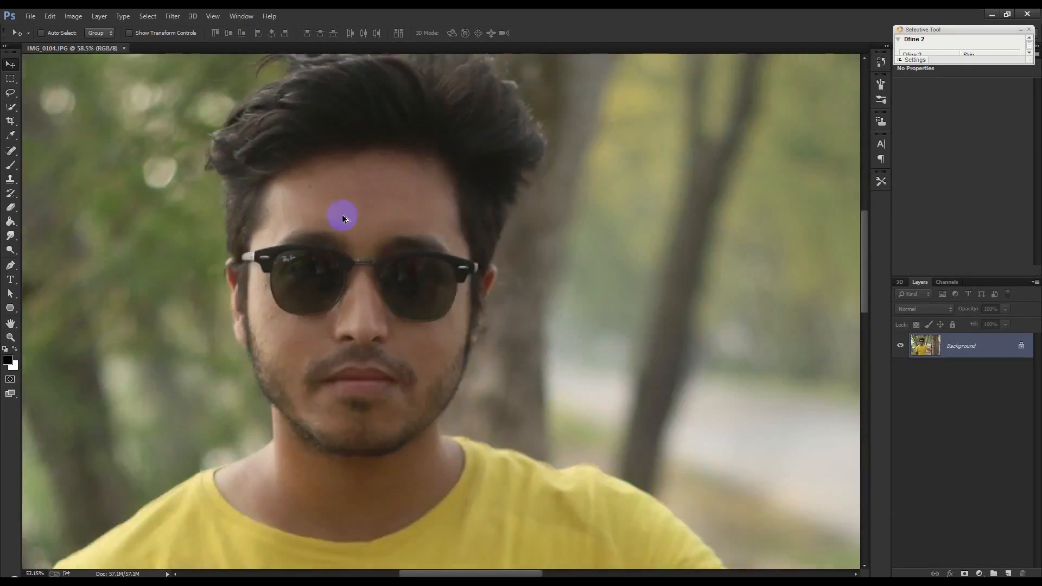
pyautogui.click(513, 407)
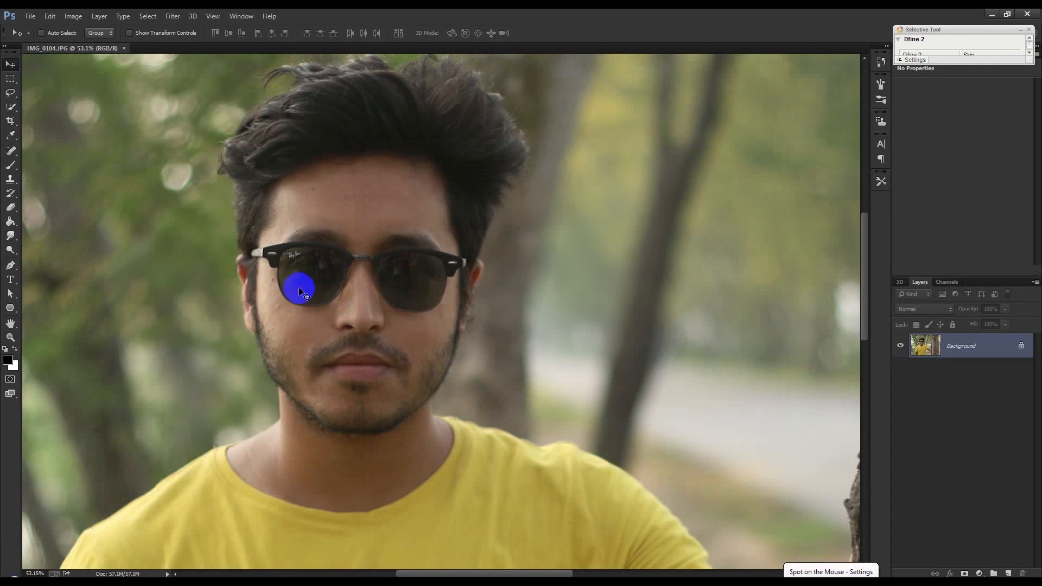
pyautogui.moveTo(335, 298)
pyautogui.mouseDown()
pyautogui.moveTo(385, 266)
pyautogui.moveTo(344, 284)
pyautogui.mouseUp()
# Remove the dark spots on the forehead using the Spot Healing Brush in Content-Aware mode with a small brush.
pyautogui.scroll(5, 286, 145)
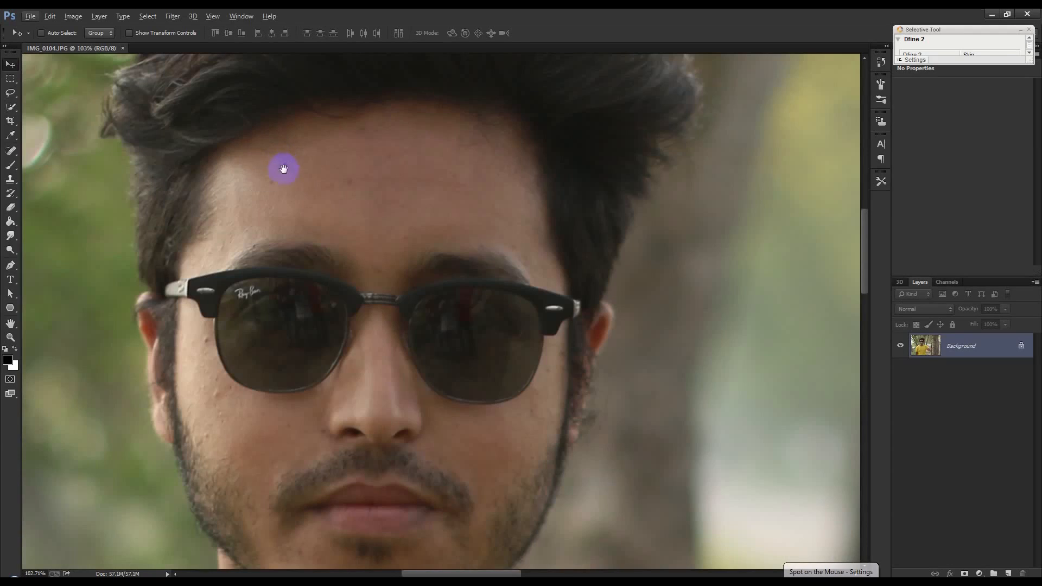
pyautogui.moveTo(283, 169); pyautogui.dragTo(343, 195)
pyautogui.click(10, 150)
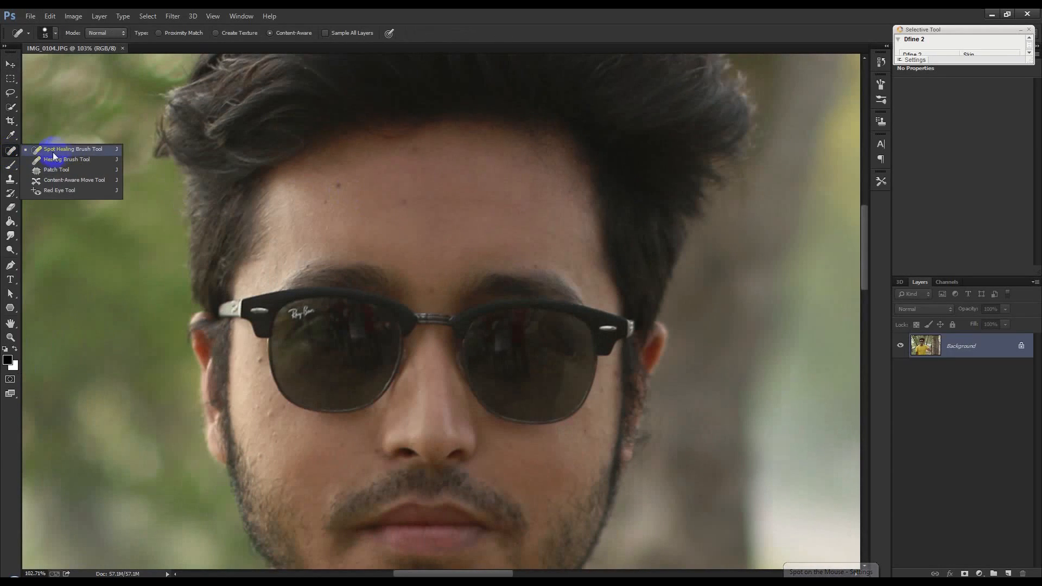
pyautogui.click(52, 152)
pyautogui.rightClick(350, 195)
pyautogui.moveTo(376, 215); pyautogui.dragTo(373, 218)
pyautogui.click(339, 187)
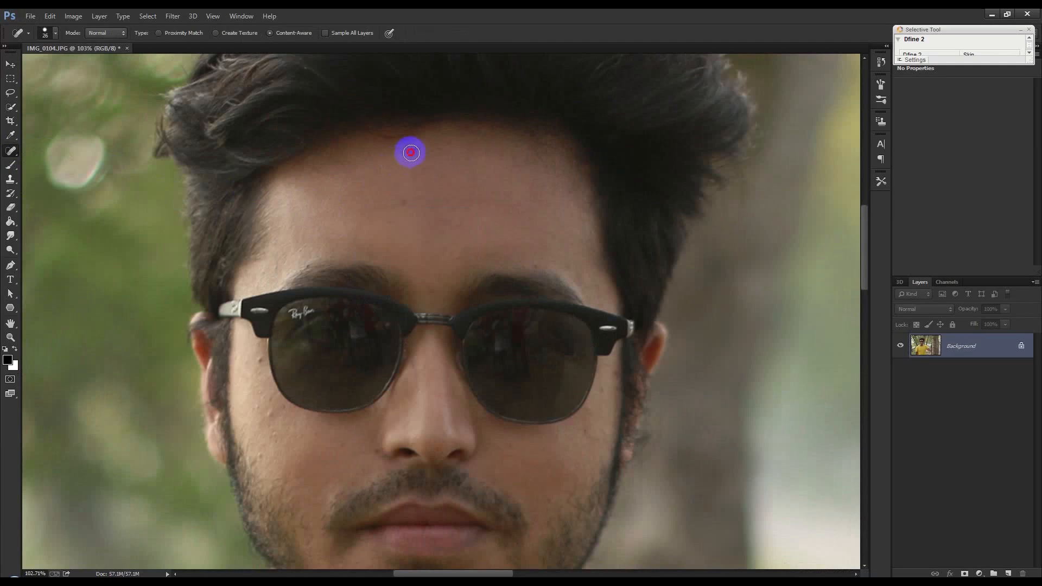
pyautogui.click(442, 175)
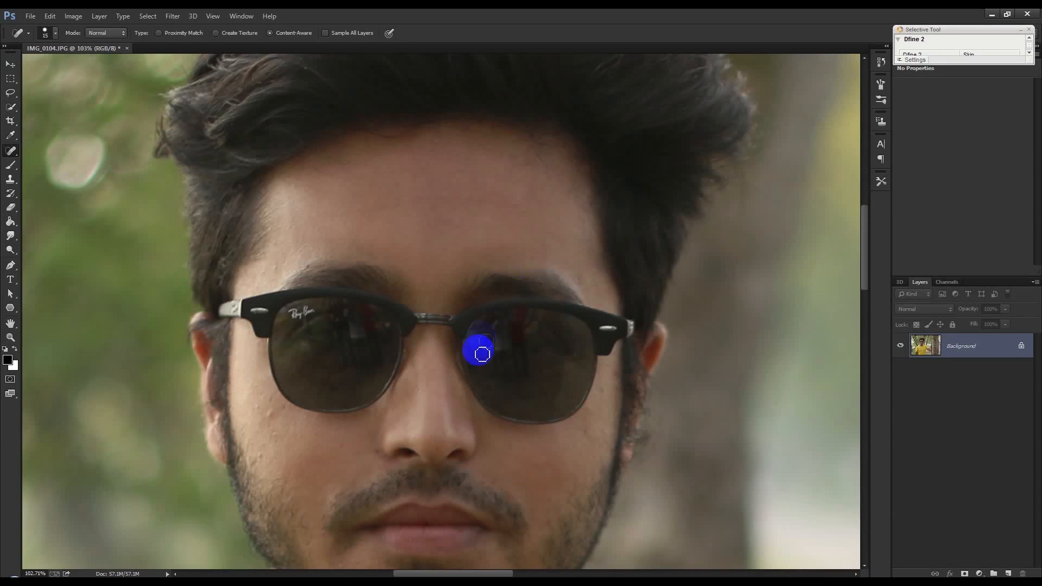
# Heal the small blemishes on the cheeks and around the nose with the Spot Healing Brush, dismissing the licence reminder.
pyautogui.scroll(-2, 422, 430)
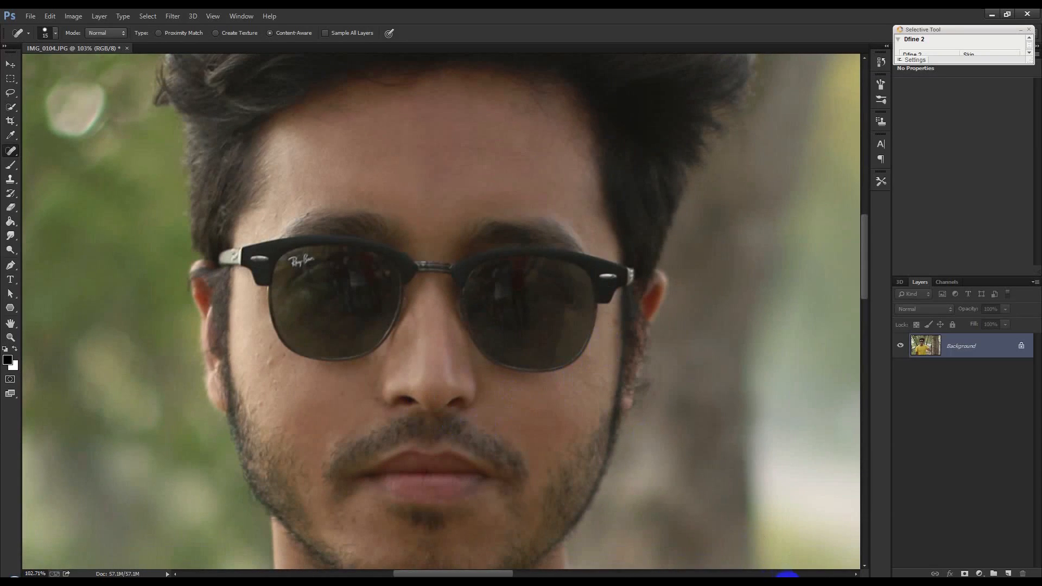
pyautogui.click(295, 341)
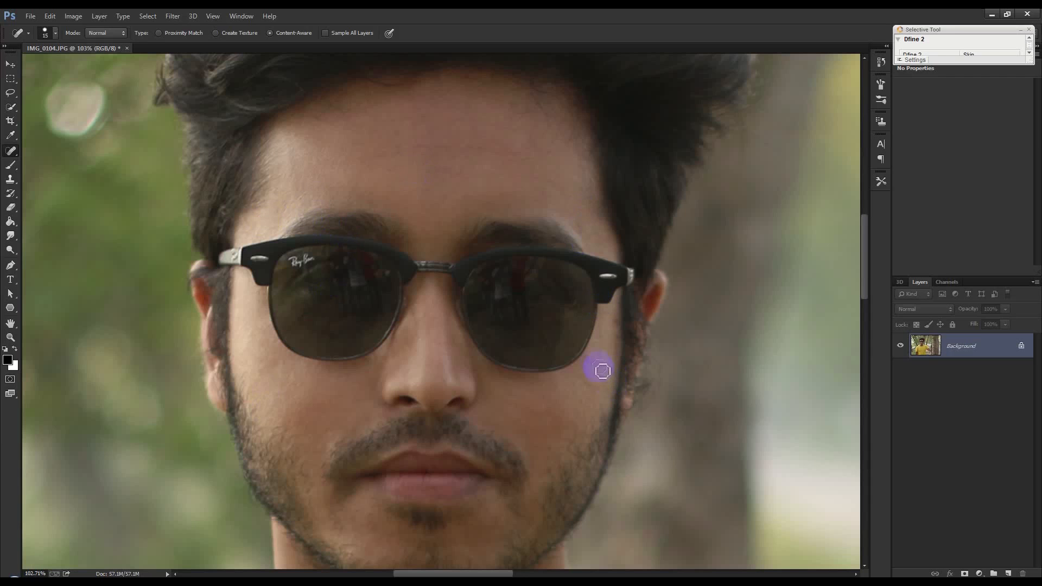
pyautogui.scroll(-3, 594, 360)
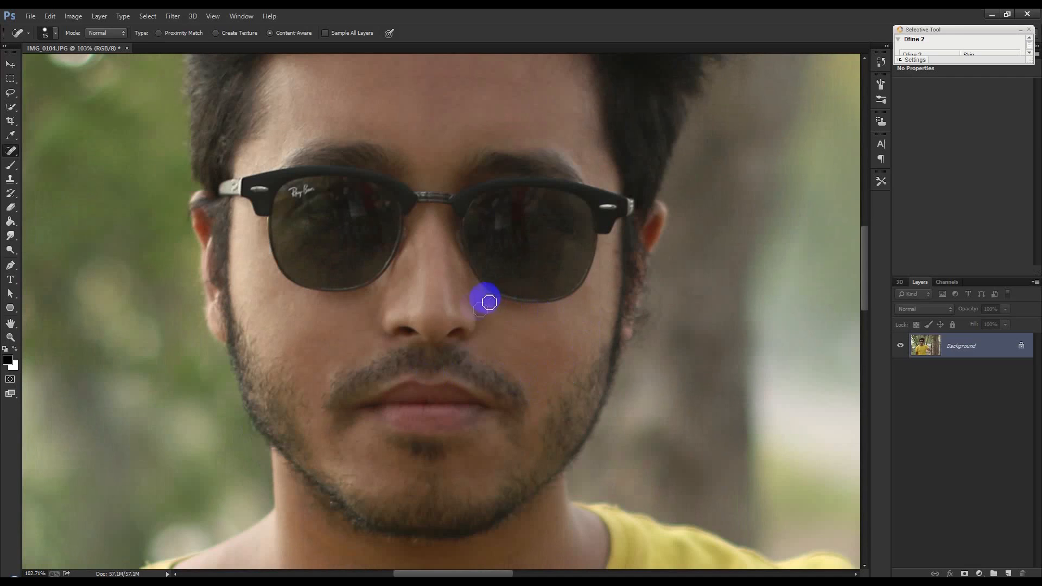
pyautogui.click(454, 248)
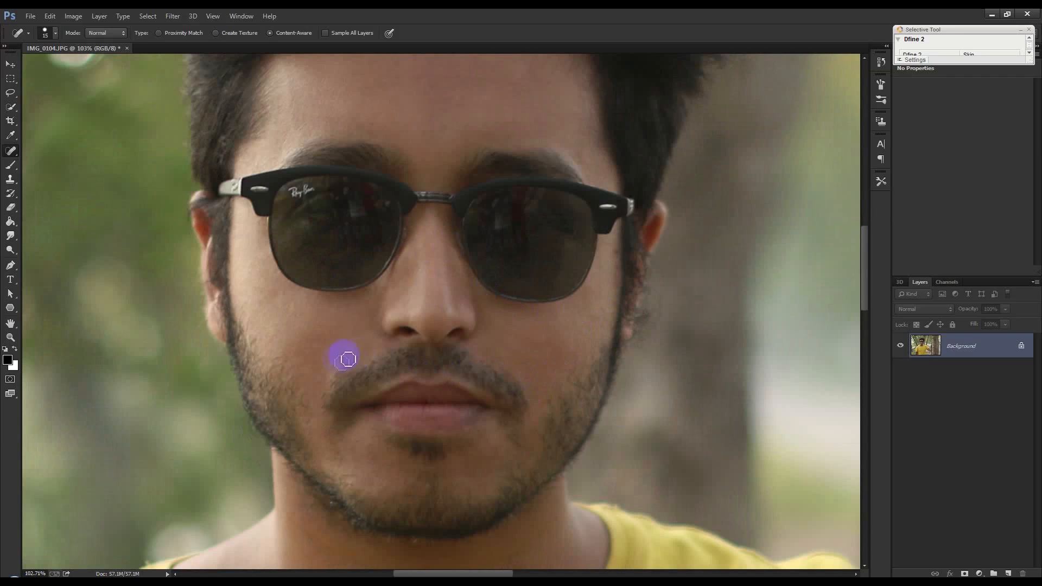
pyautogui.scroll(-2, 377, 440)
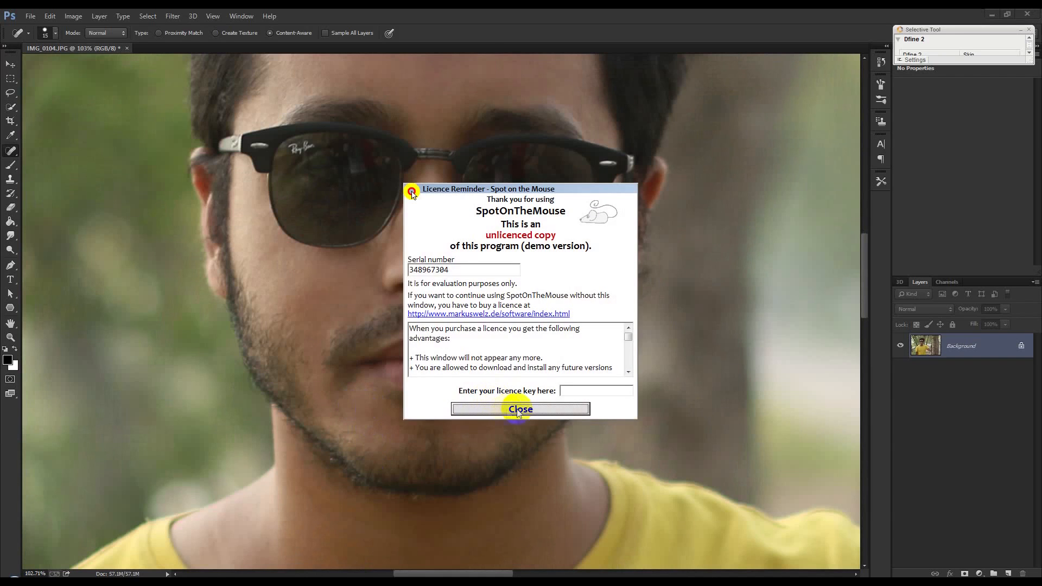
pyautogui.click(520, 409)
# Remove the dark stains across the front of the yellow T-shirt with the Spot Healing Brush at size 35.
pyautogui.scroll(-5, 494, 481)
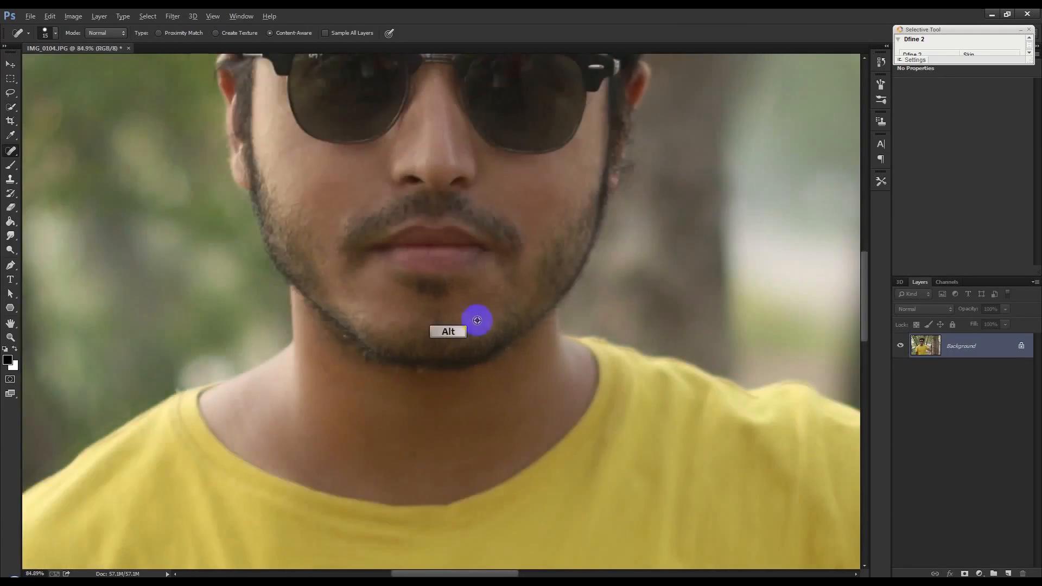
pyautogui.scroll(-8, 477, 321)
pyautogui.scroll(3, 450, 351)
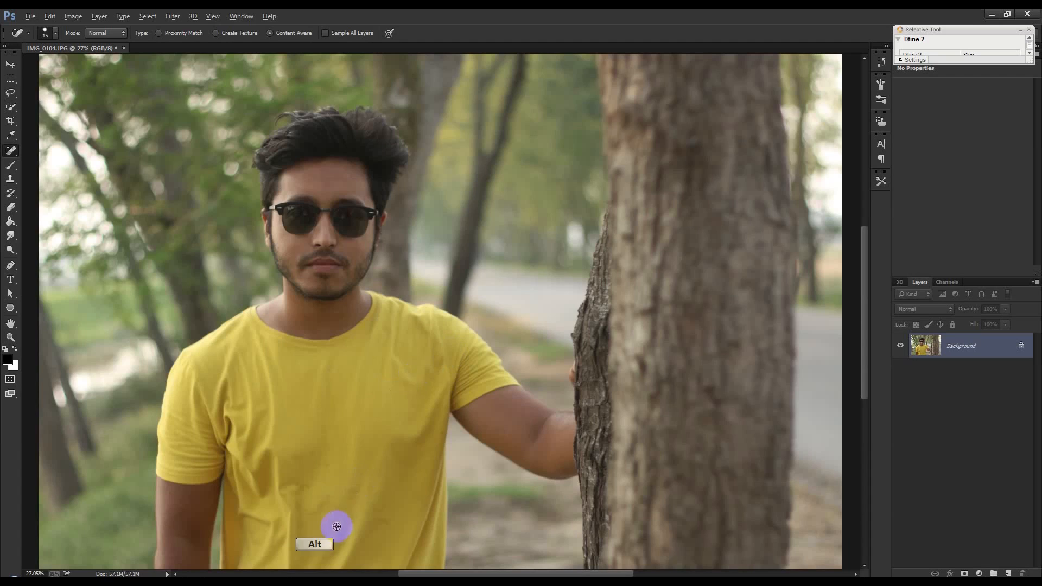
pyautogui.scroll(6, 311, 526)
pyautogui.press(']')
pyautogui.press(']')
pyautogui.press(']')
pyautogui.press(']')
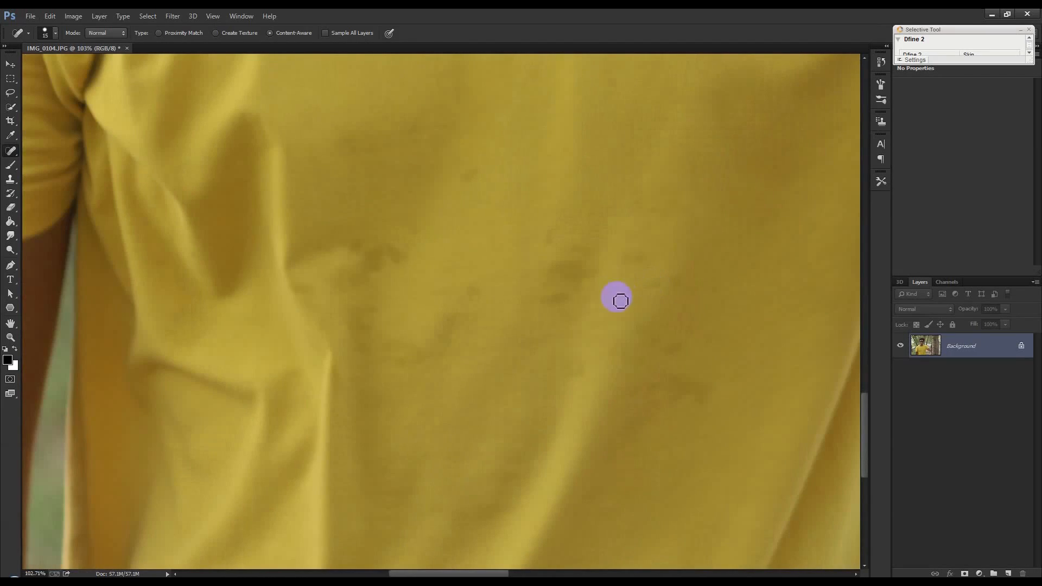
pyautogui.moveTo(470, 172); pyautogui.dragTo(457, 180)
pyautogui.click(464, 163)
pyautogui.click(435, 142)
pyautogui.click(389, 143)
pyautogui.click(331, 145)
pyautogui.moveTo(345, 149); pyautogui.dragTo(373, 145)
pyautogui.moveTo(343, 147)
pyautogui.mouseDown()
pyautogui.moveTo(452, 125)
pyautogui.moveTo(421, 142)
pyautogui.moveTo(353, 151)
pyautogui.mouseUp()
pyautogui.click(417, 121)
pyautogui.click(548, 237)
pyautogui.moveTo(541, 218)
pyautogui.mouseDown()
pyautogui.moveTo(605, 249)
pyautogui.moveTo(581, 267)
pyautogui.moveTo(556, 266)
pyautogui.moveTo(588, 287)
pyautogui.moveTo(553, 296)
pyautogui.mouseUp()
pyautogui.moveTo(540, 301)
pyautogui.mouseDown()
pyautogui.moveTo(551, 299)
pyautogui.moveTo(552, 272)
pyautogui.moveTo(563, 276)
pyautogui.mouseUp()
pyautogui.moveTo(619, 260)
pyautogui.mouseDown()
pyautogui.moveTo(650, 261)
pyautogui.moveTo(648, 285)
pyautogui.moveTo(687, 277)
pyautogui.mouseUp()
pyautogui.click(648, 286)
pyautogui.moveTo(657, 327); pyautogui.dragTo(648, 336)
pyautogui.moveTo(651, 307)
pyautogui.mouseDown()
pyautogui.moveTo(606, 363)
pyautogui.moveTo(546, 375)
pyautogui.moveTo(542, 366)
pyautogui.mouseUp()
pyautogui.moveTo(468, 286)
pyautogui.mouseDown()
pyautogui.moveTo(442, 316)
pyautogui.moveTo(435, 351)
pyautogui.moveTo(398, 361)
pyautogui.moveTo(363, 347)
pyautogui.moveTo(351, 327)
pyautogui.moveTo(369, 314)
pyautogui.moveTo(362, 329)
pyautogui.moveTo(346, 299)
pyautogui.moveTo(360, 276)
pyautogui.moveTo(353, 251)
pyautogui.moveTo(400, 262)
pyautogui.moveTo(377, 266)
pyautogui.moveTo(403, 241)
pyautogui.moveTo(423, 241)
pyautogui.moveTo(486, 289)
pyautogui.moveTo(457, 317)
pyautogui.moveTo(473, 320)
pyautogui.moveTo(442, 342)
pyautogui.moveTo(451, 322)
pyautogui.moveTo(413, 348)
pyautogui.moveTo(369, 350)
pyautogui.moveTo(356, 315)
pyautogui.moveTo(357, 333)
pyautogui.moveTo(363, 286)
pyautogui.moveTo(346, 255)
pyautogui.moveTo(338, 291)
pyautogui.moveTo(347, 252)
pyautogui.moveTo(334, 227)
pyautogui.moveTo(354, 235)
pyautogui.moveTo(361, 279)
pyautogui.moveTo(351, 210)
pyautogui.mouseUp()
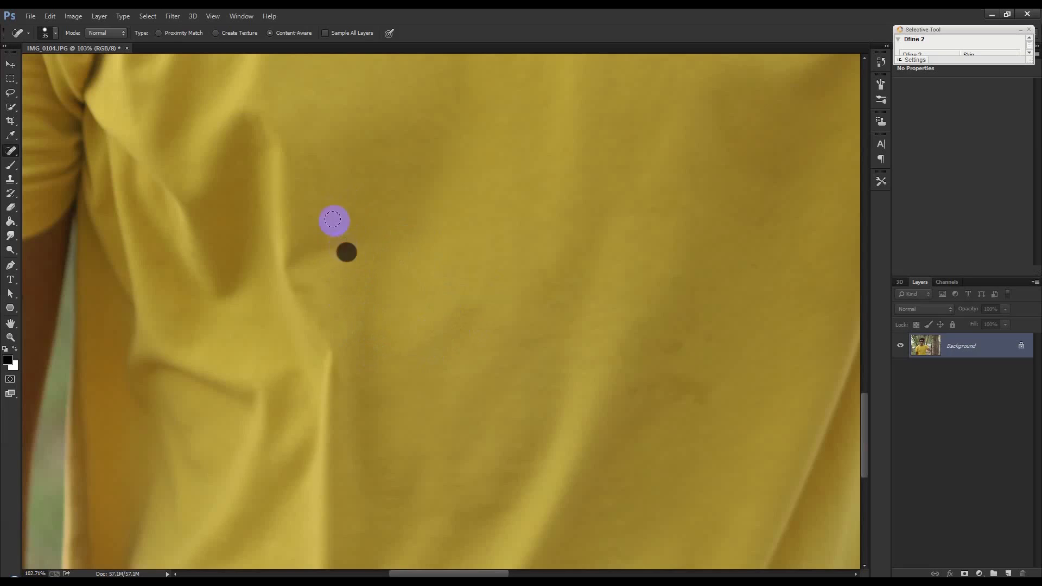
pyautogui.moveTo(673, 351); pyautogui.dragTo(719, 330)
pyautogui.moveTo(658, 351)
pyautogui.mouseDown()
pyautogui.moveTo(629, 389)
pyautogui.moveTo(679, 381)
pyautogui.moveTo(709, 383)
pyautogui.mouseUp()
pyautogui.moveTo(746, 247); pyautogui.dragTo(765, 216)
pyautogui.scroll(-3, 688, 357)
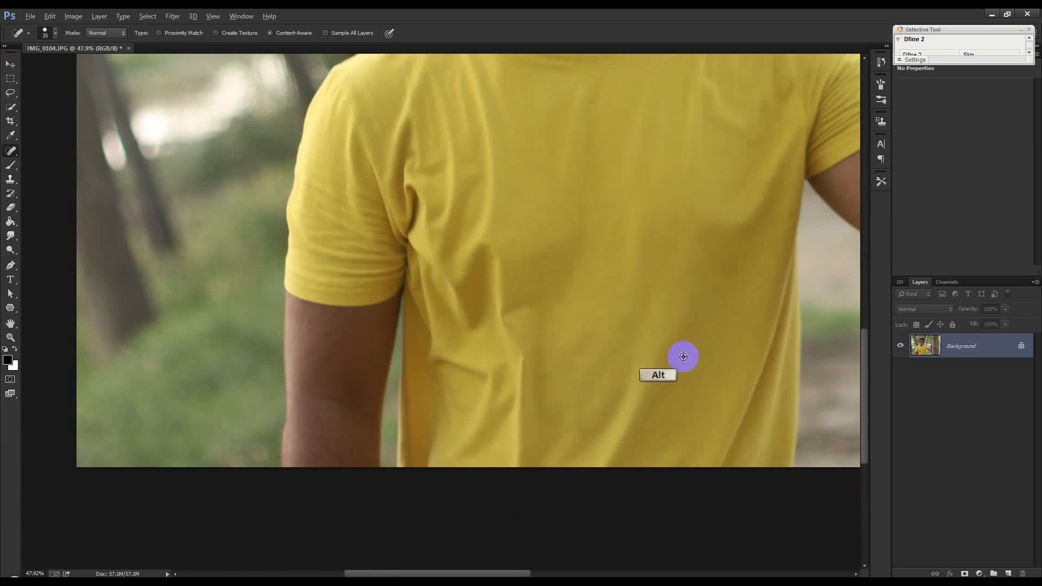
pyautogui.click(581, 332)
# Apply Auto Contrast to the whole photo and toggle it off and on to compare the result.
pyautogui.scroll(-4, 584, 334)
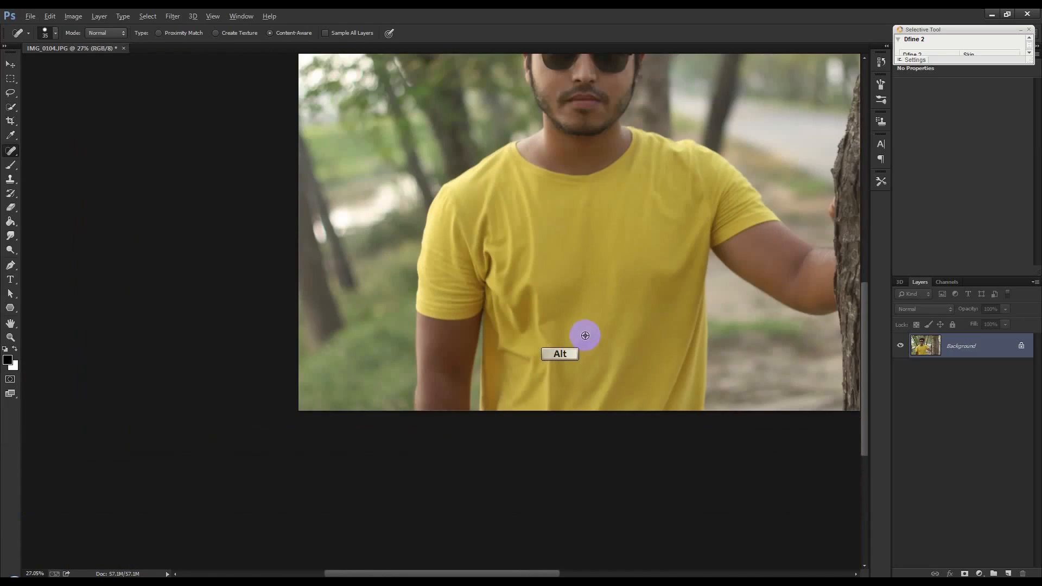
pyautogui.scroll(4, 652, 198)
pyautogui.moveTo(690, 213); pyautogui.dragTo(598, 329)
pyautogui.scroll(-3, 603, 332)
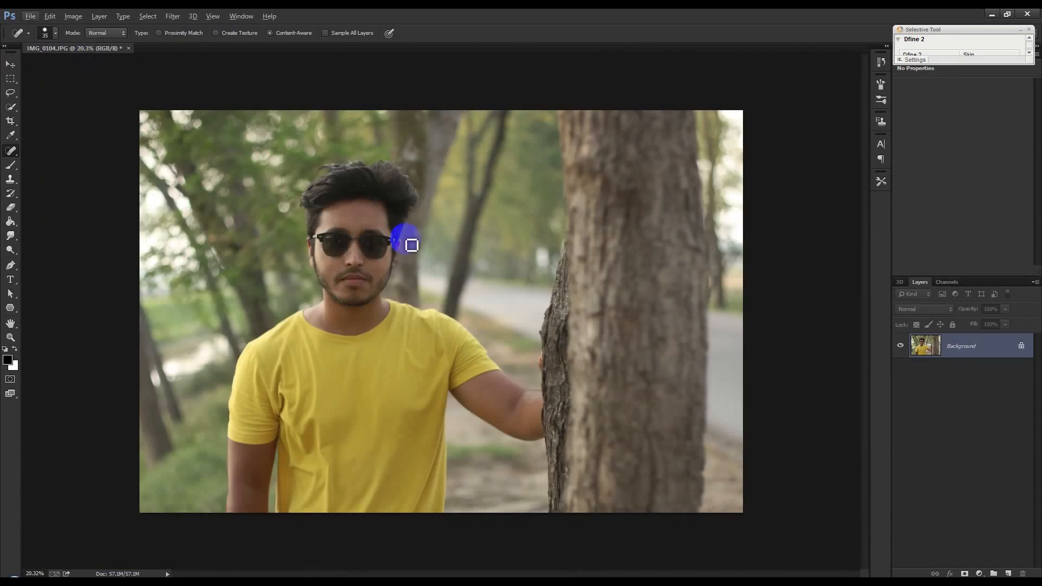
pyautogui.click(73, 15)
pyautogui.click(102, 73)
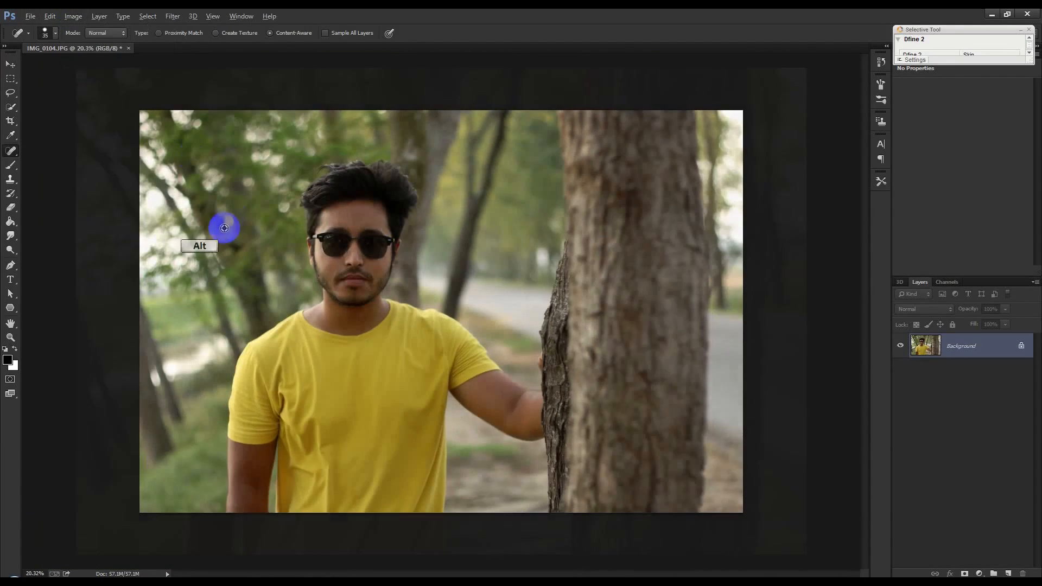
pyautogui.scroll(2, 298, 225)
pyautogui.hotkey('ctrl', 'z')
pyautogui.hotkey('ctrl', 'z')
pyautogui.scroll(-2, 395, 284)
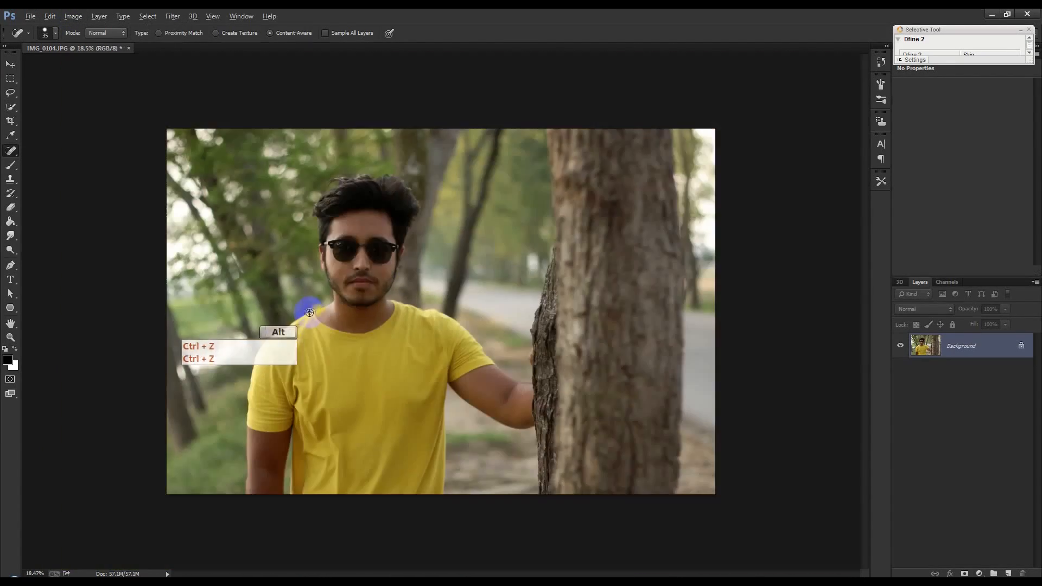
pyautogui.scroll(2, 339, 297)
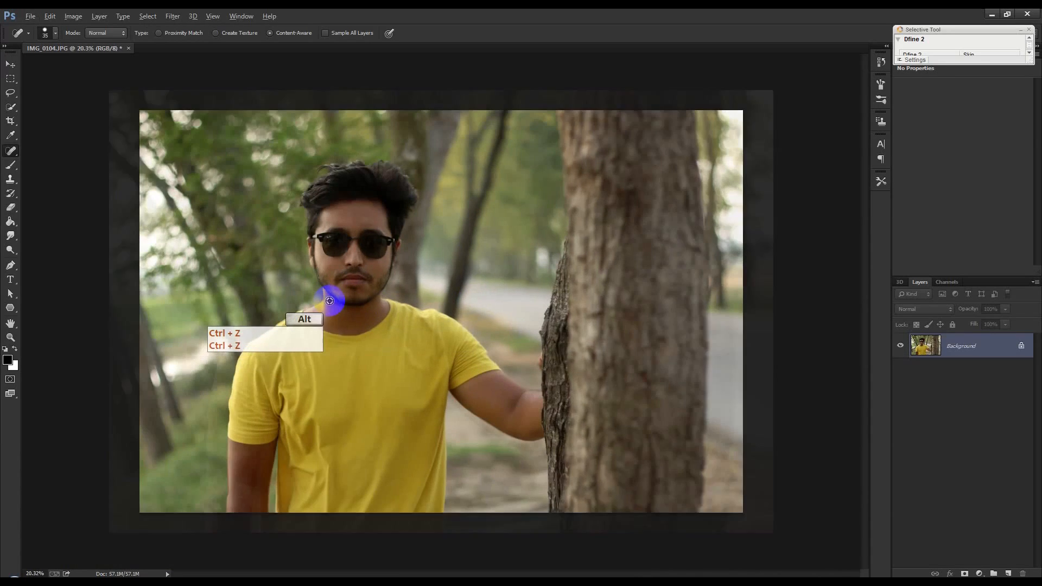
# Crop the photo to cut off the background beyond the large tree trunk and trim narrow strips from the top and bottom.
pyautogui.click(10, 120)
pyautogui.moveTo(802, 69); pyautogui.dragTo(764, 83)
pyautogui.moveTo(645, 82); pyautogui.dragTo(645, 87)
pyautogui.moveTo(668, 539); pyautogui.dragTo(668, 533)
pyautogui.moveTo(773, 314); pyautogui.dragTo(778, 315)
pyautogui.click(546, 34)
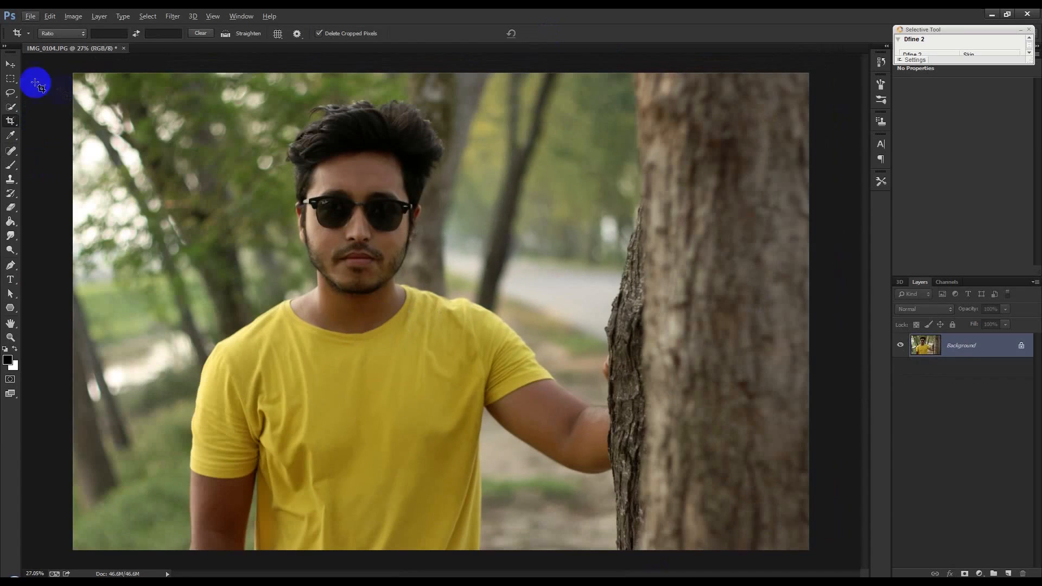
pyautogui.click(10, 64)
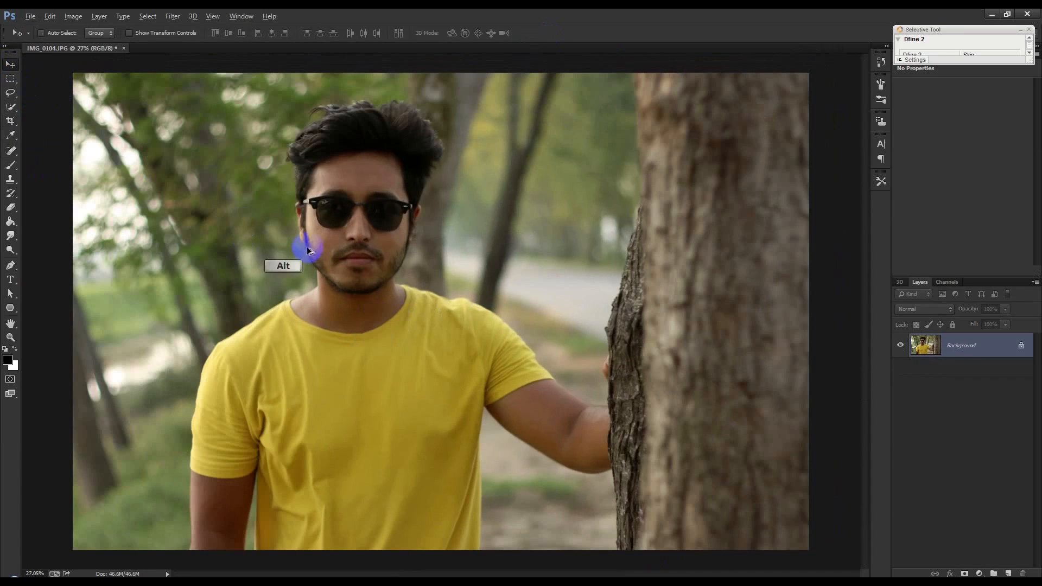
# Using the Camera Raw Filter, set Highlights to -49, Shadows to +83, Whites to +23 and Blacks to -8.
pyautogui.keyDown('alt'); pyautogui.scroll(-1, 307, 250); pyautogui.keyUp('alt')
pyautogui.click(173, 16)
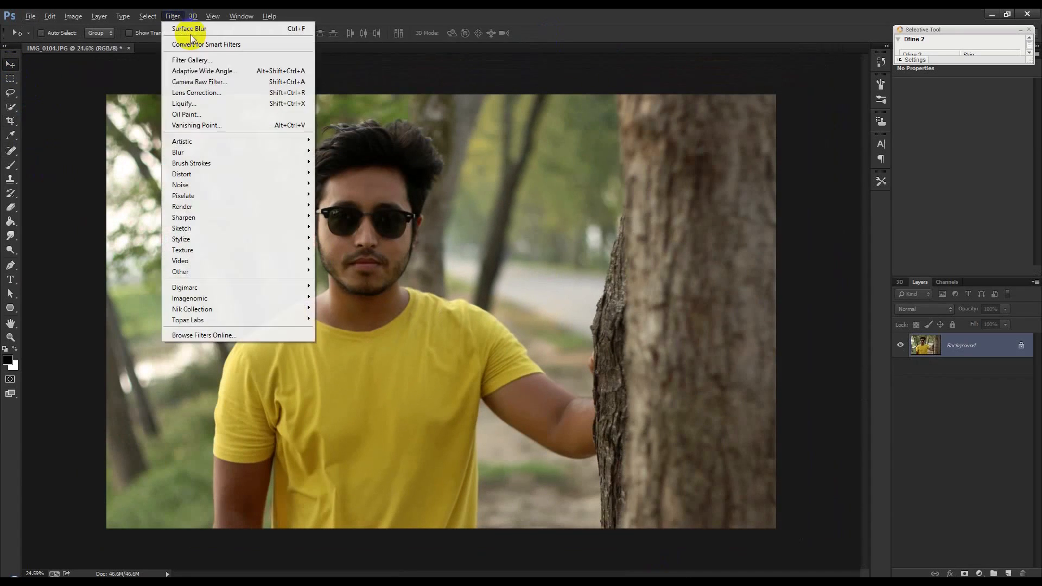
pyautogui.click(199, 82)
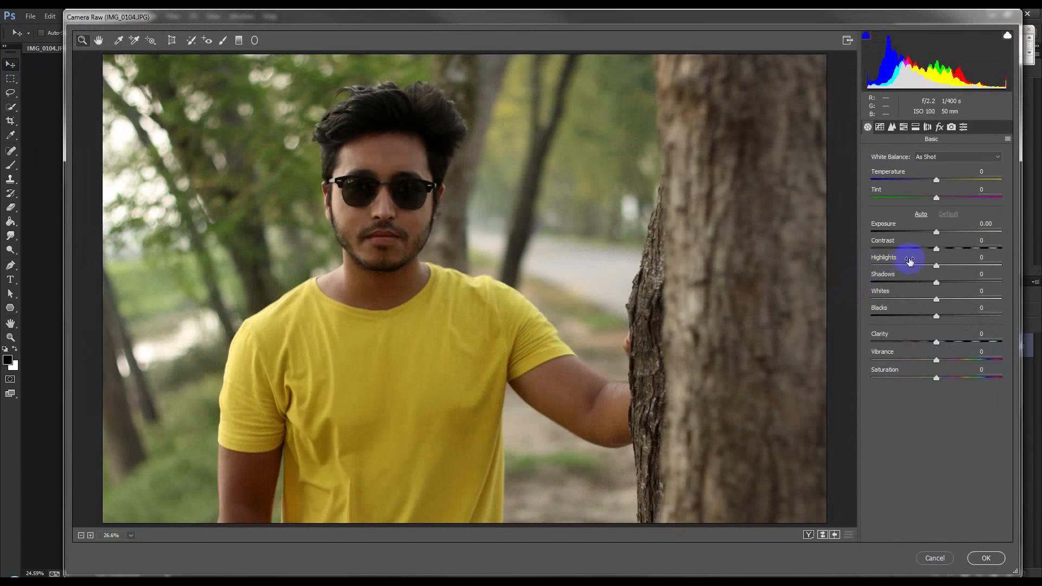
pyautogui.moveTo(935, 267); pyautogui.dragTo(865, 271)
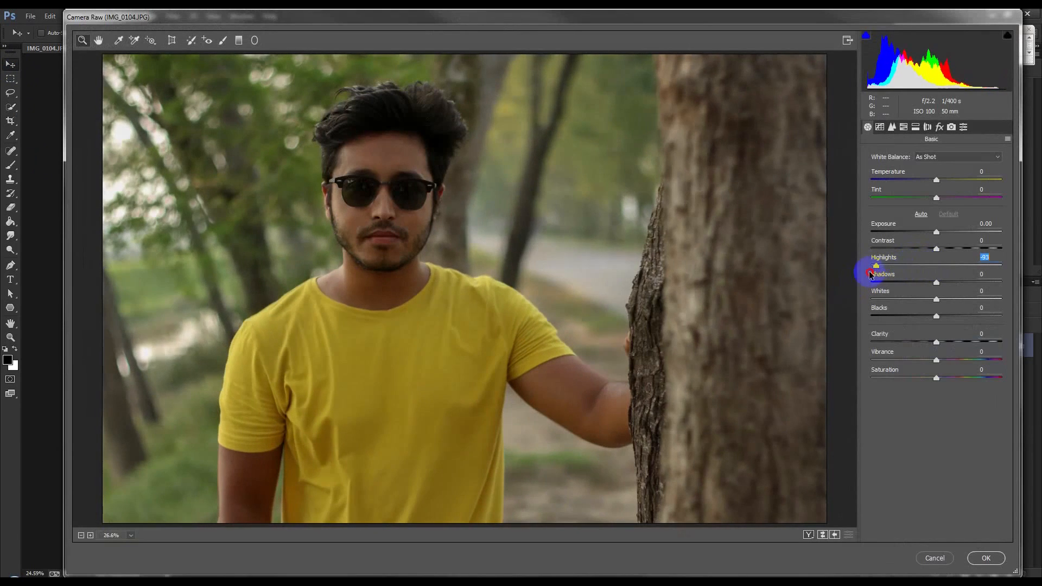
pyautogui.moveTo(936, 285); pyautogui.dragTo(995, 286)
pyautogui.moveTo(872, 266); pyautogui.dragTo(910, 270)
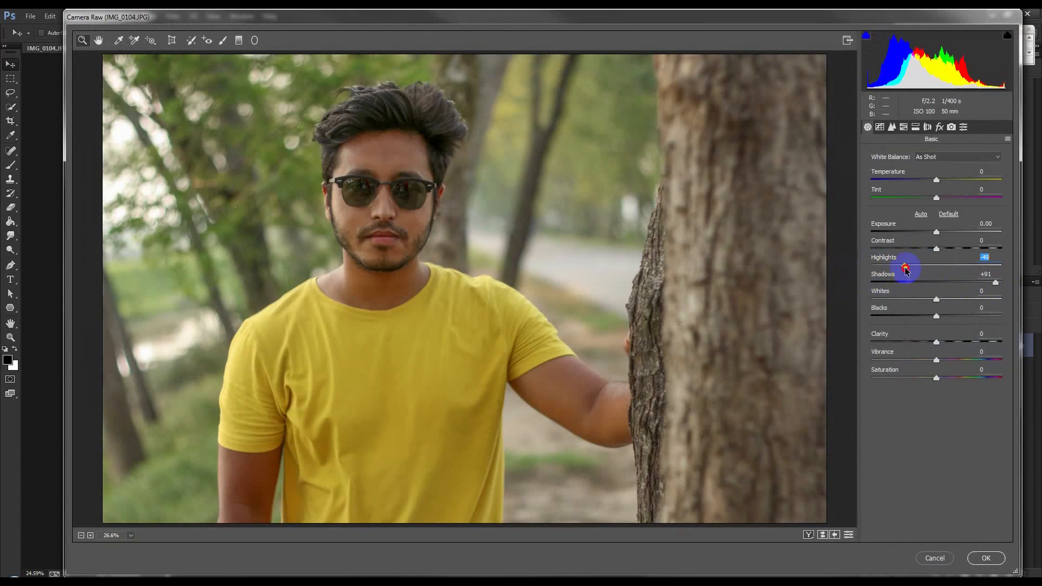
pyautogui.moveTo(937, 301)
pyautogui.mouseDown()
pyautogui.moveTo(959, 300)
pyautogui.moveTo(952, 315)
pyautogui.moveTo(919, 319)
pyautogui.moveTo(929, 315)
pyautogui.mouseUp()
pyautogui.moveTo(997, 286); pyautogui.dragTo(992, 284)
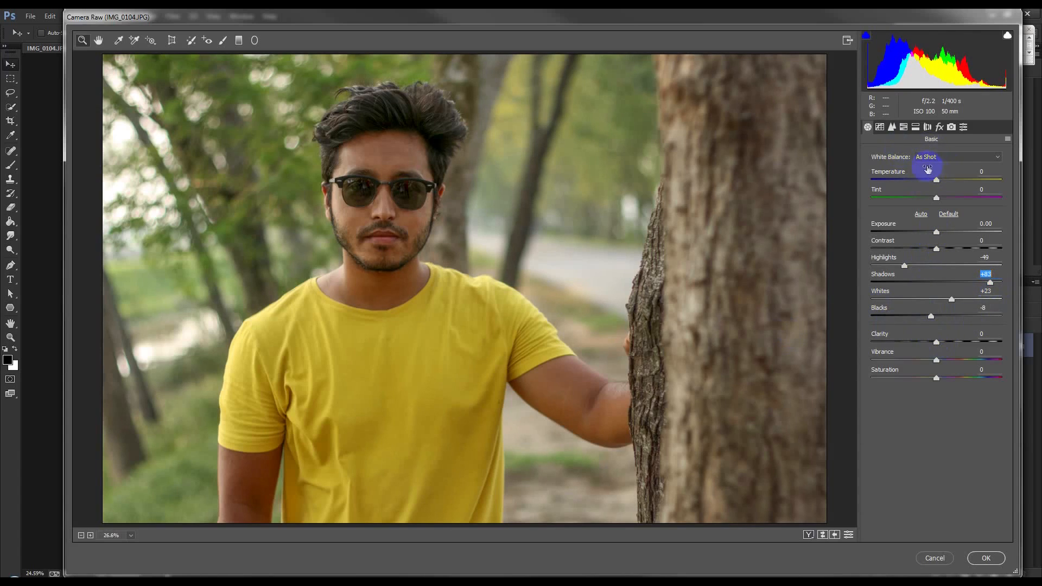
# Adjust the white balance to Temperature -3 and Tint -14.
pyautogui.moveTo(936, 184)
pyautogui.mouseDown()
pyautogui.moveTo(893, 183)
pyautogui.moveTo(947, 183)
pyautogui.moveTo(935, 184)
pyautogui.mouseUp()
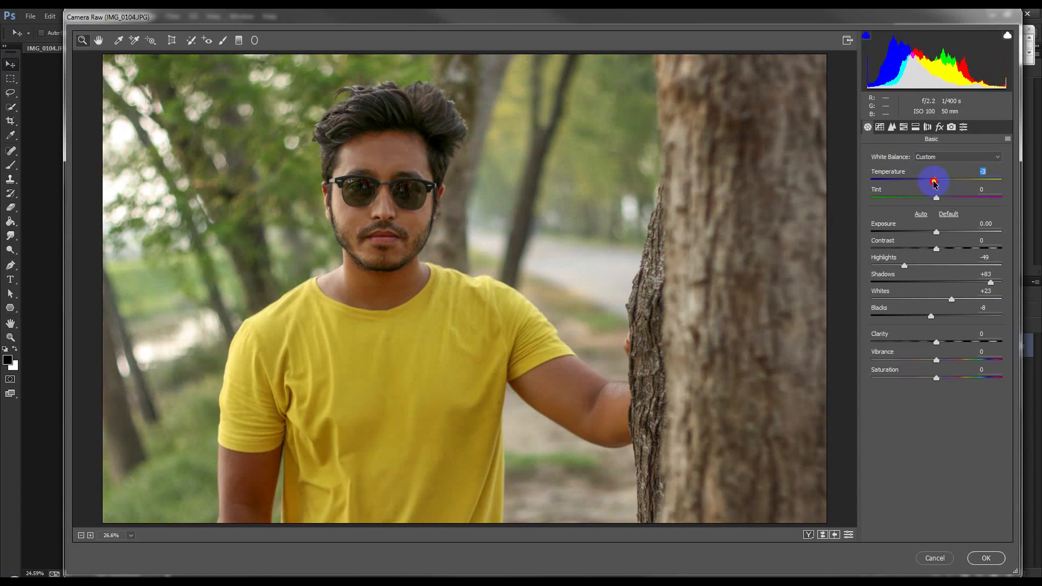
pyautogui.moveTo(939, 201); pyautogui.dragTo(952, 198)
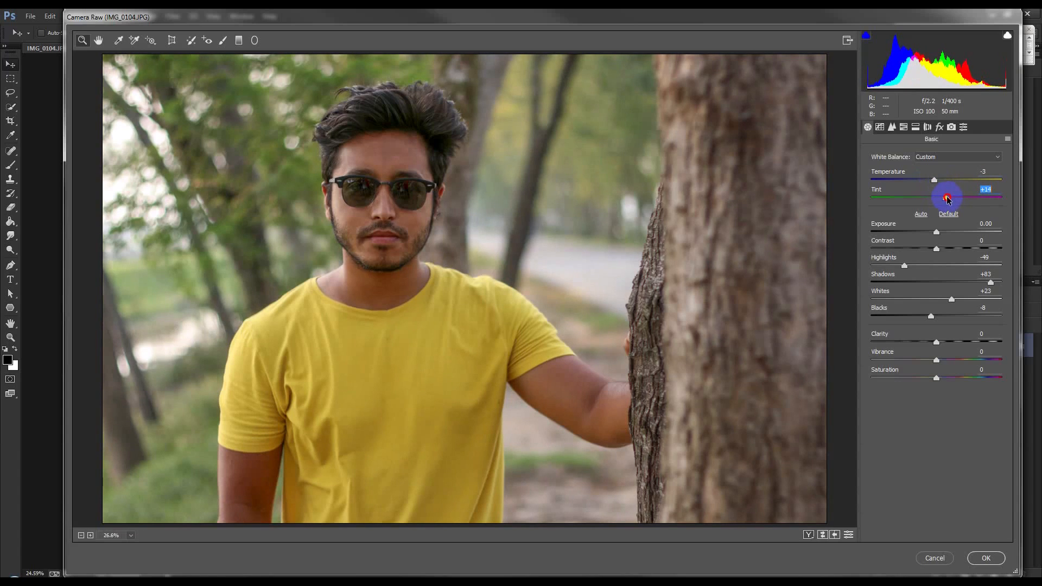
pyautogui.moveTo(946, 199); pyautogui.dragTo(929, 201)
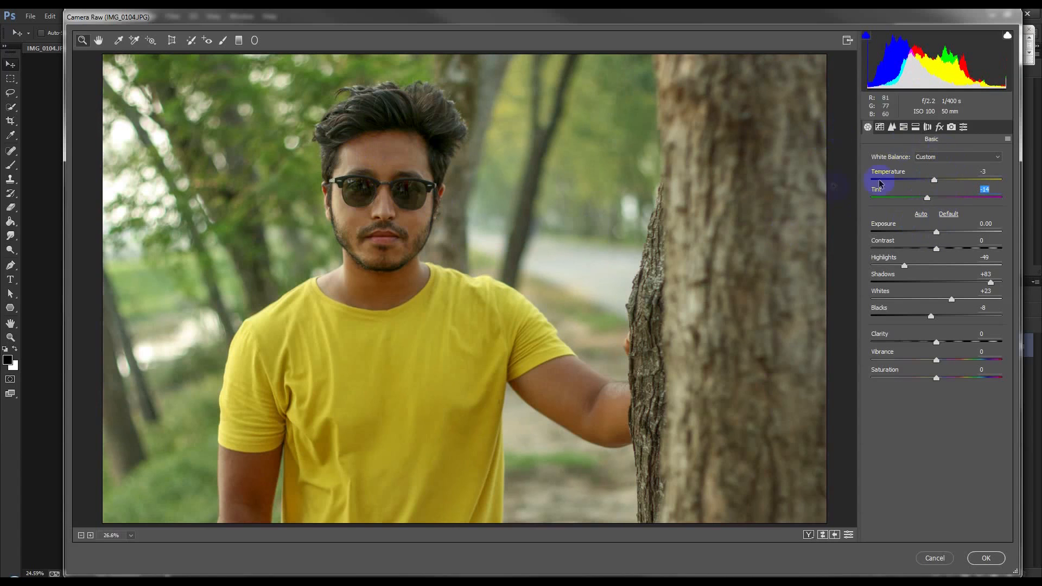
# Brighten the parametric Tone Curve with Highlights +28, Lights +10, Darks +8 and Shadows +6.
pyautogui.click(890, 128)
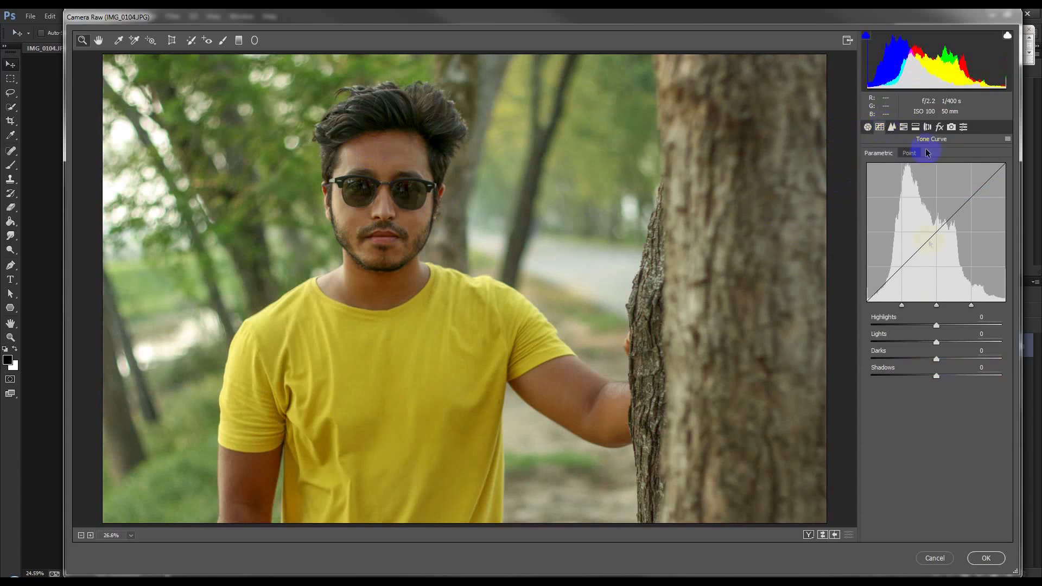
pyautogui.moveTo(938, 343); pyautogui.dragTo(956, 326)
pyautogui.moveTo(940, 378)
pyautogui.mouseDown()
pyautogui.moveTo(933, 372)
pyautogui.moveTo(953, 375)
pyautogui.moveTo(929, 373)
pyautogui.moveTo(943, 375)
pyautogui.mouseUp()
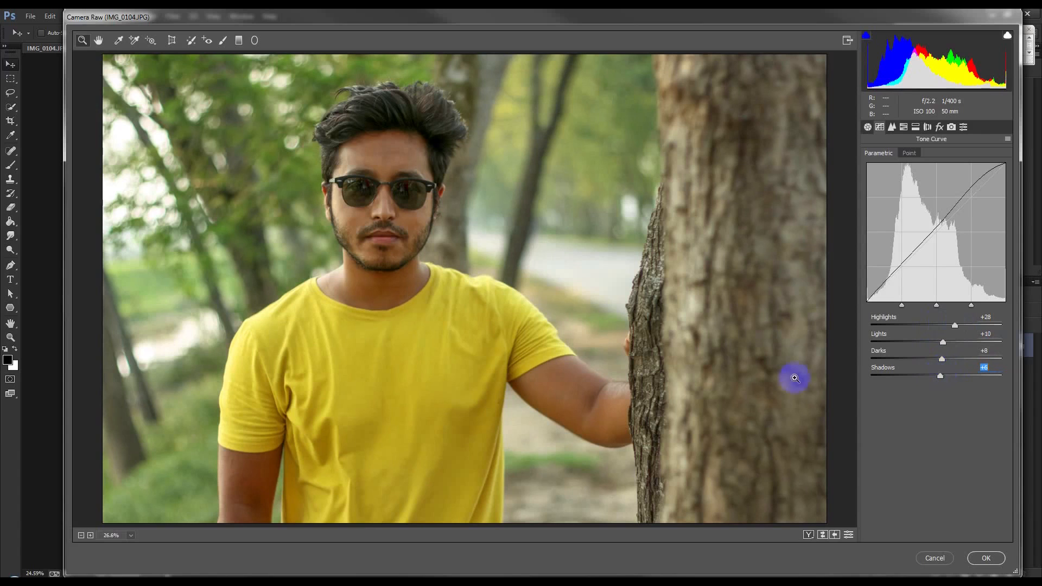
# Set the sharpening Amount to 43, and adjust Oranges to luminance +59 and saturation +3.
pyautogui.click(893, 129)
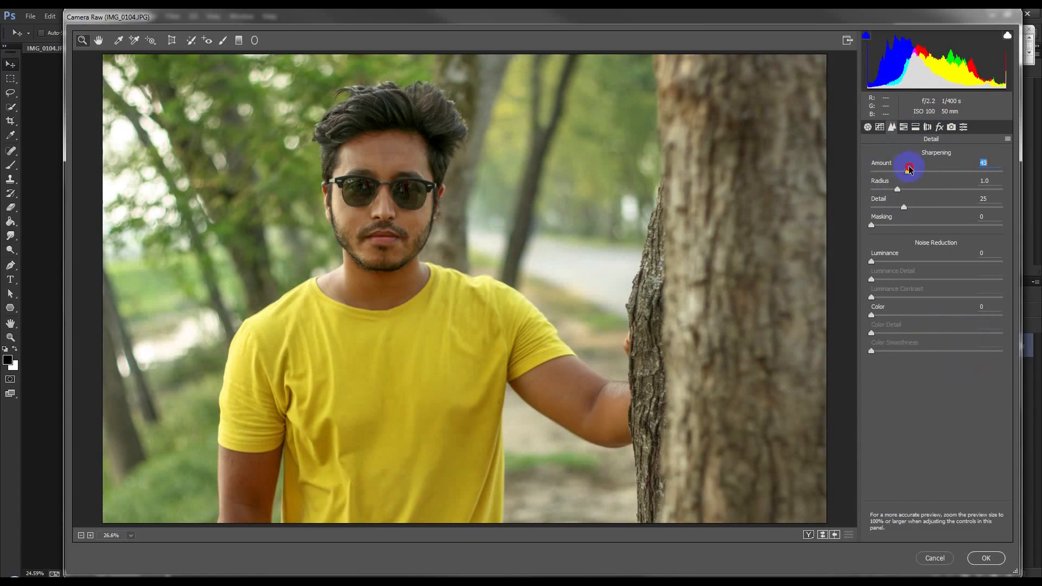
pyautogui.click(905, 128)
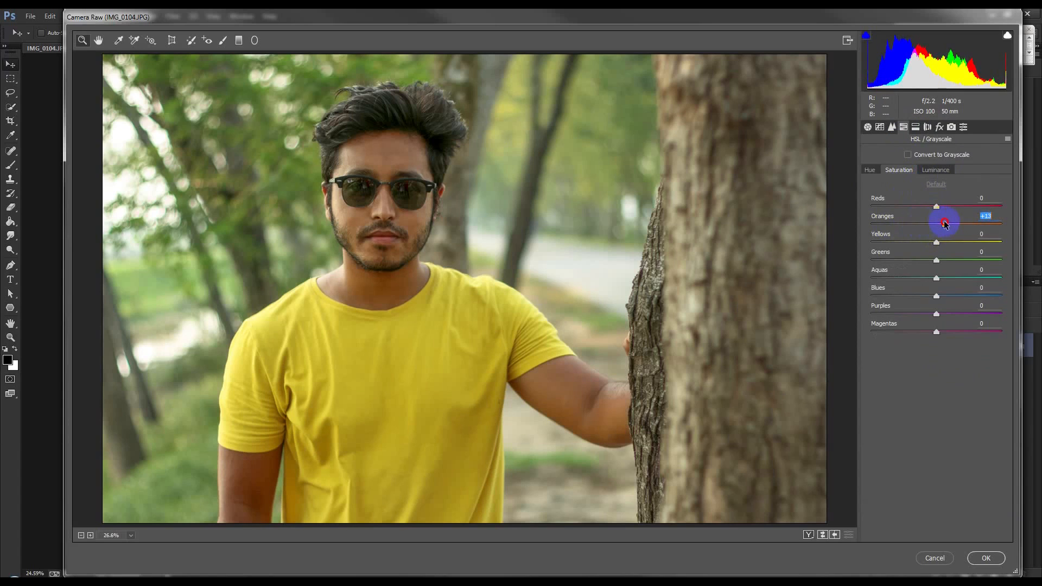
pyautogui.click(934, 171)
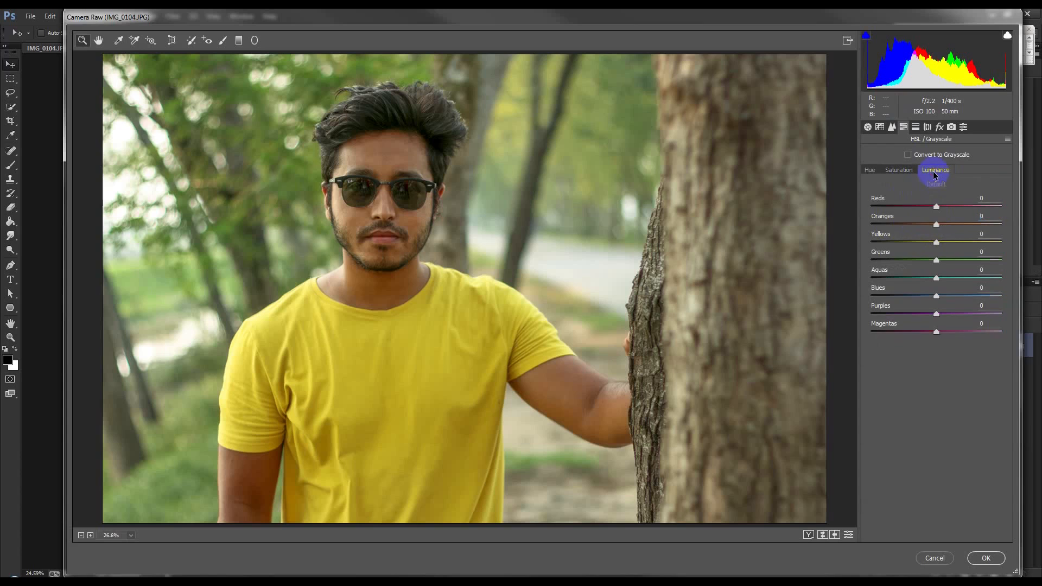
pyautogui.moveTo(948, 226); pyautogui.dragTo(966, 225)
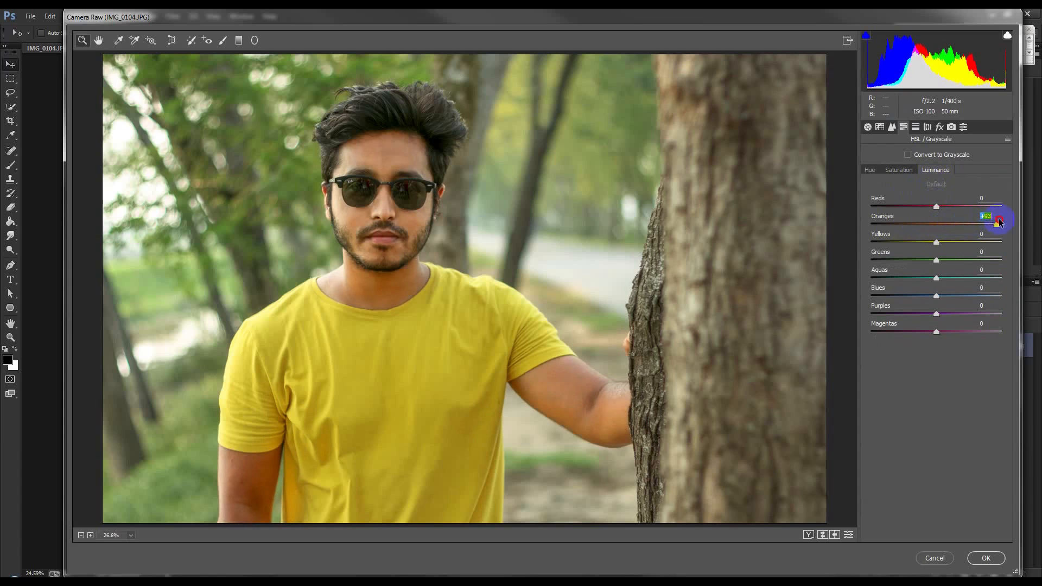
pyautogui.moveTo(988, 223); pyautogui.dragTo(964, 225)
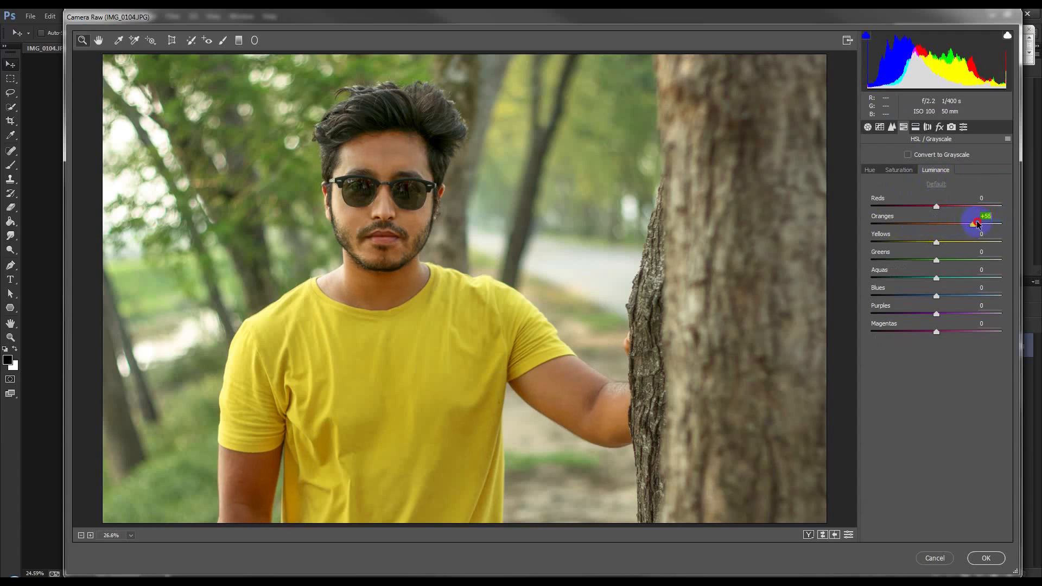
pyautogui.click(901, 174)
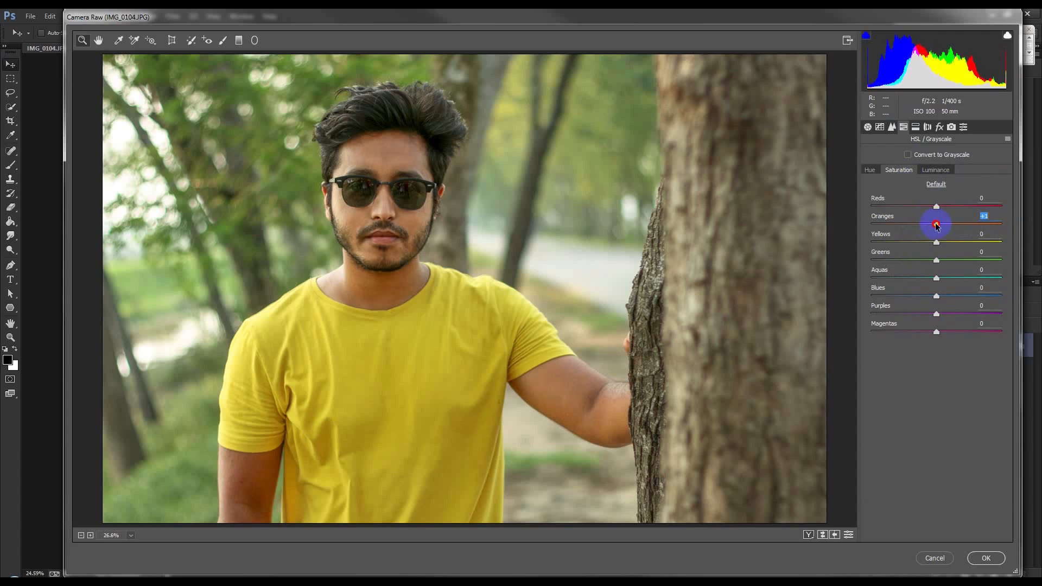
# Darken the Greens luminance to -23, and raise the Yellows and Greens saturation to about +25 each.
pyautogui.click(937, 172)
pyautogui.moveTo(937, 262)
pyautogui.mouseDown()
pyautogui.moveTo(949, 259)
pyautogui.moveTo(915, 258)
pyautogui.moveTo(936, 254)
pyautogui.moveTo(915, 254)
pyautogui.moveTo(921, 241)
pyautogui.moveTo(936, 242)
pyautogui.mouseUp()
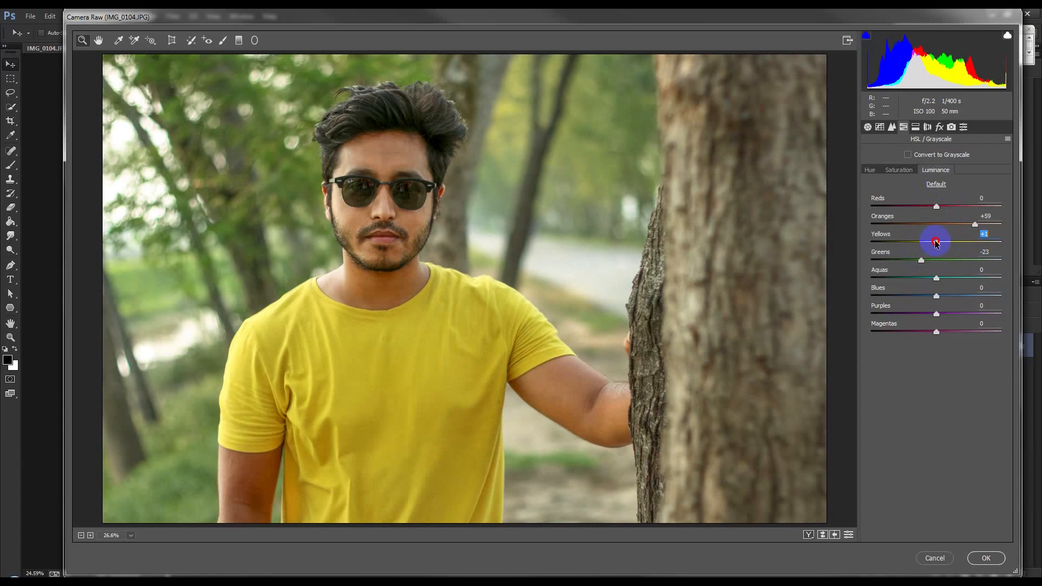
pyautogui.click(901, 171)
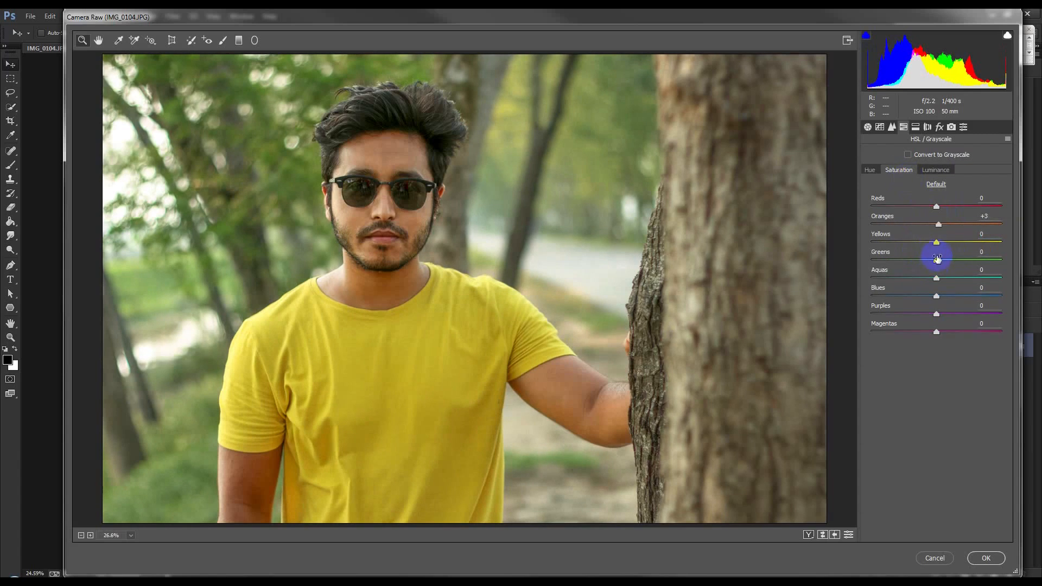
pyautogui.moveTo(936, 244); pyautogui.dragTo(957, 246)
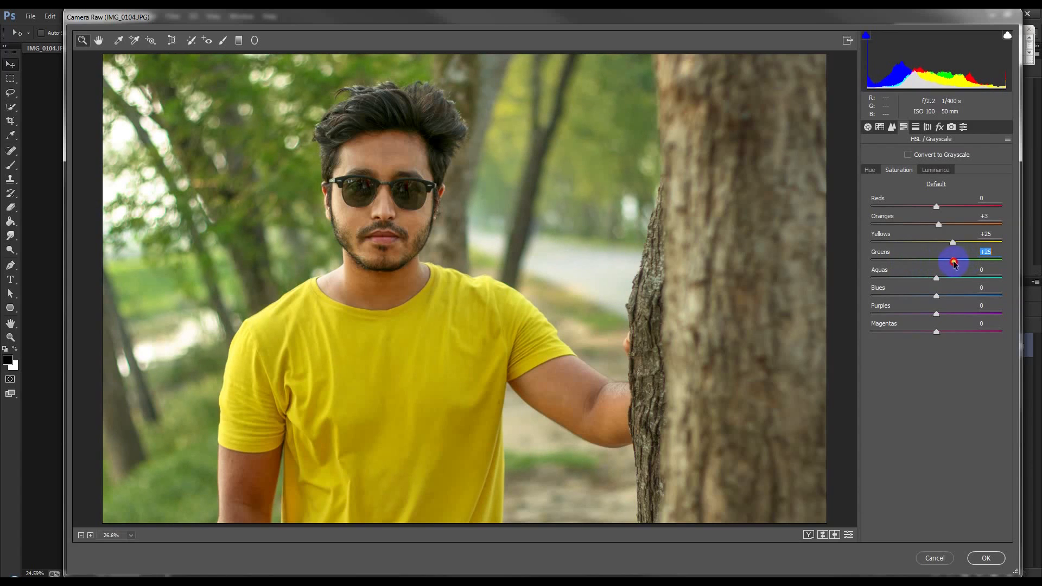
# Set Highlights to -44, Shadows to +65 and Vibrance to +18 in the basic adjustments, and apply the Camera Raw Filter.
pyautogui.click(869, 128)
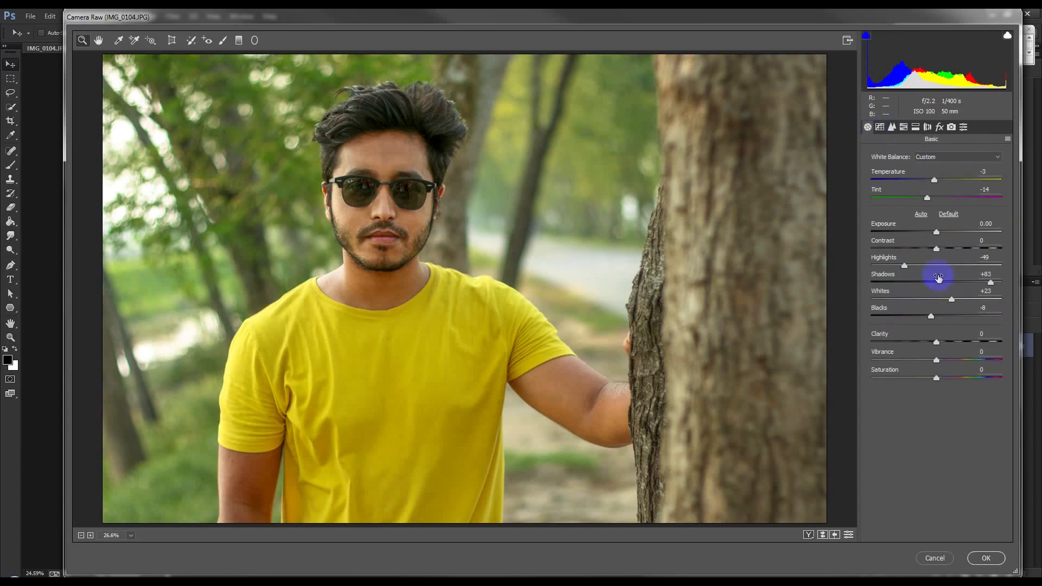
pyautogui.moveTo(976, 283); pyautogui.dragTo(984, 281)
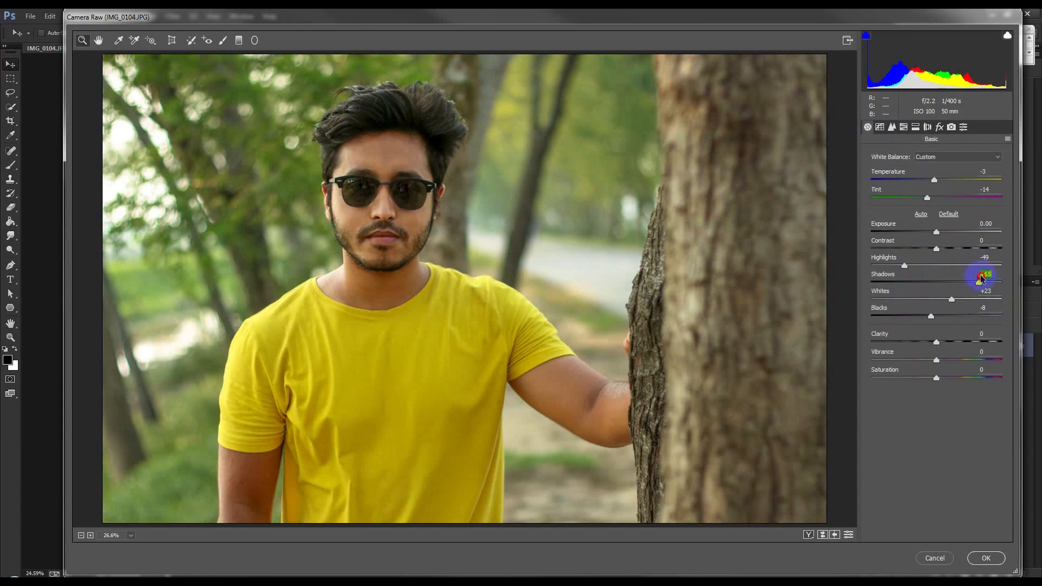
pyautogui.moveTo(890, 268); pyautogui.dragTo(911, 270)
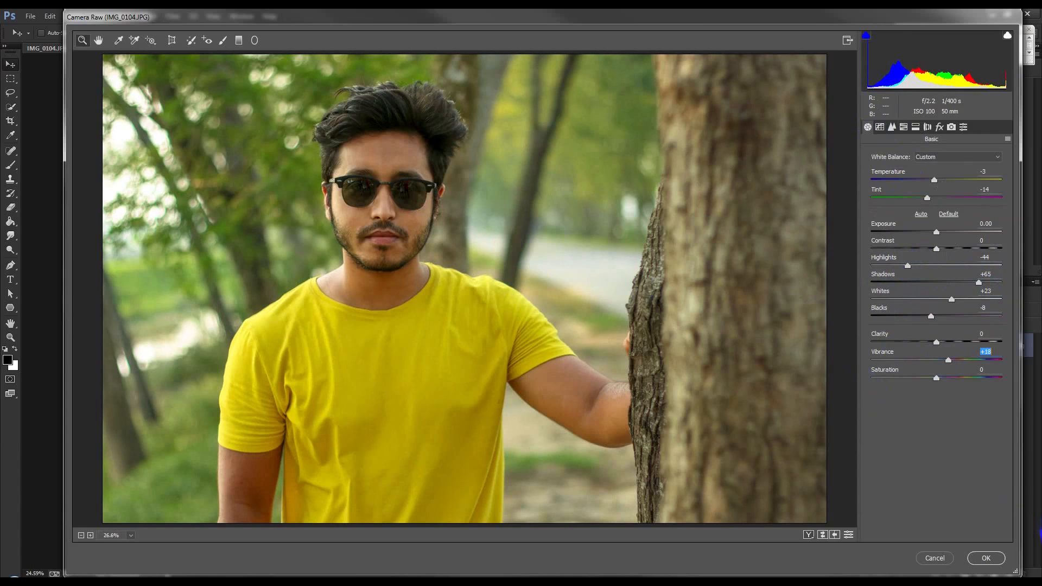
pyautogui.click(988, 556)
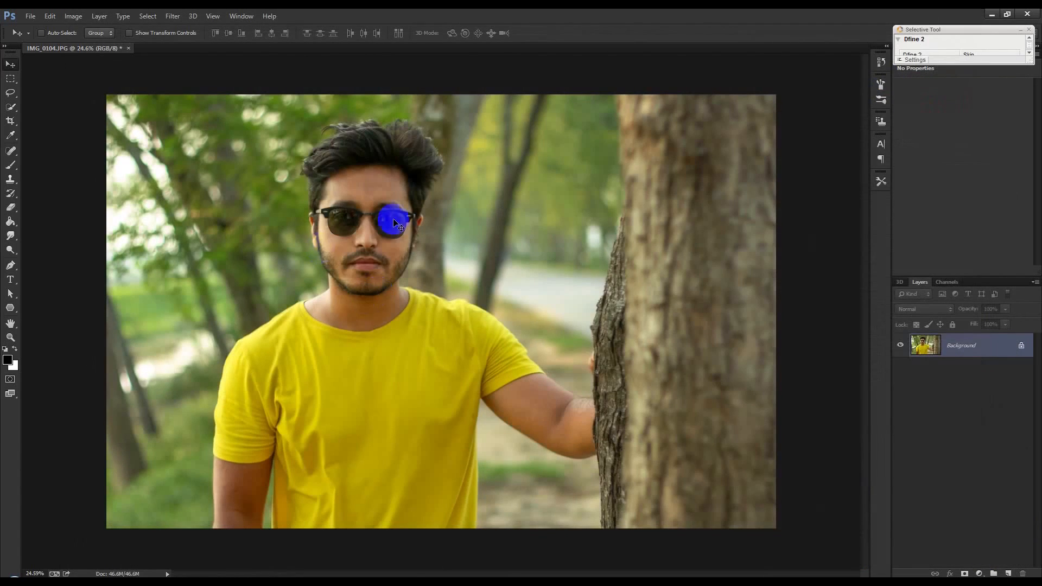
# Examine the skin texture and the sunglasses area of the face up close.
pyautogui.click(178, 17)
pyautogui.moveTo(199, 299)
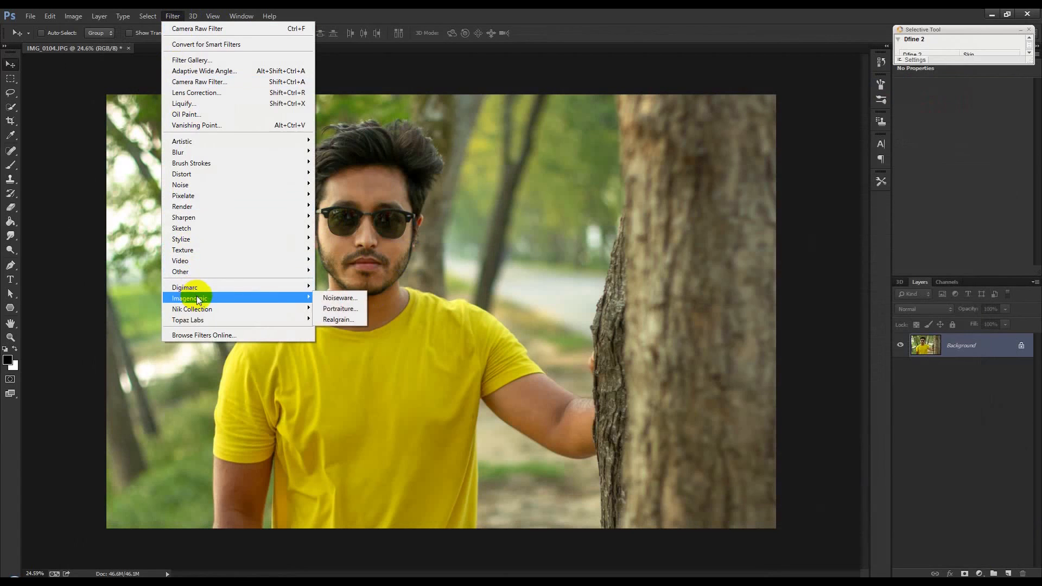
pyautogui.click(403, 292)
pyautogui.keyDown('alt'); pyautogui.scroll(5, 349, 203); pyautogui.keyUp('alt')
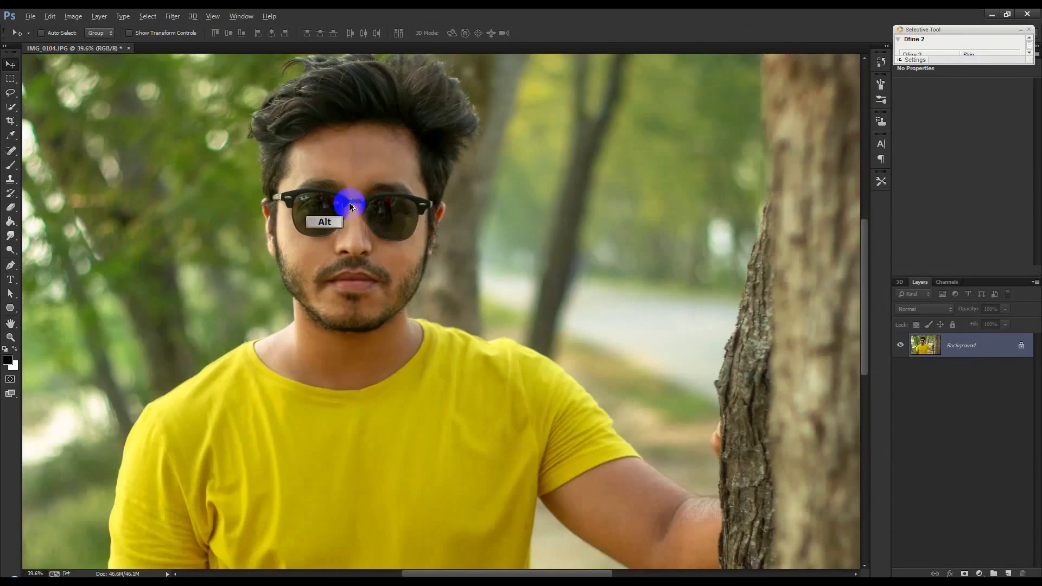
pyautogui.keyDown('alt'); pyautogui.scroll(4, 350, 203); pyautogui.keyUp('alt')
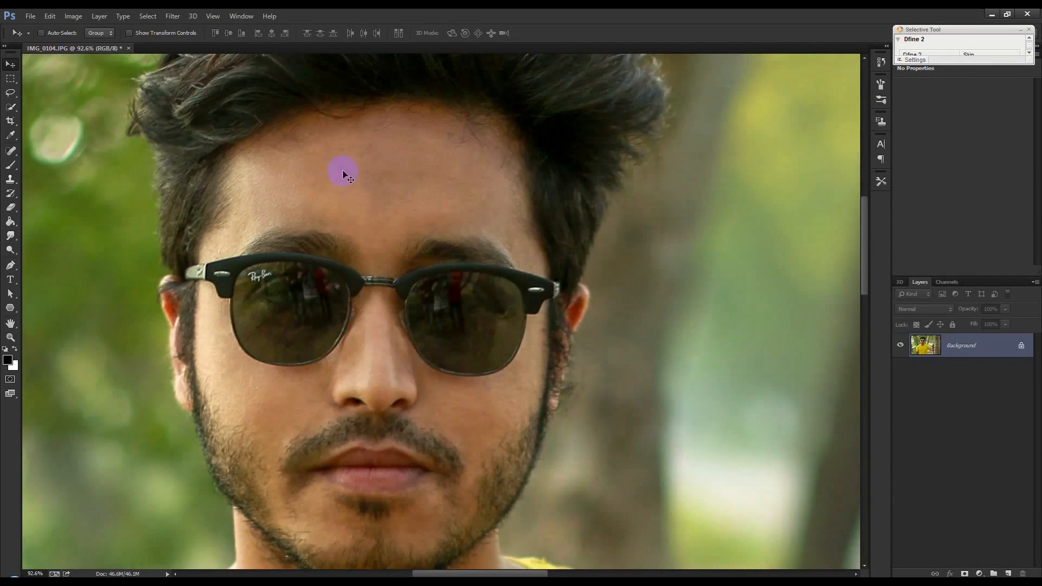
pyautogui.keyDown('alt'); pyautogui.scroll(4, 300, 187); pyautogui.keyUp('alt')
pyautogui.scroll(-2, 443, 200)
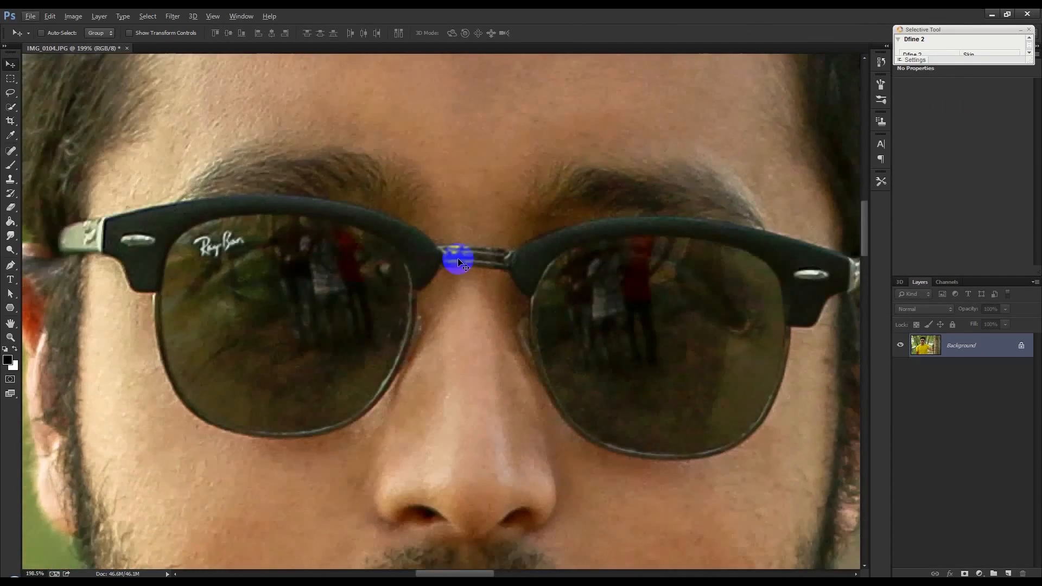
pyautogui.keyDown('alt'); pyautogui.scroll(-5, 462, 288); pyautogui.keyUp('alt')
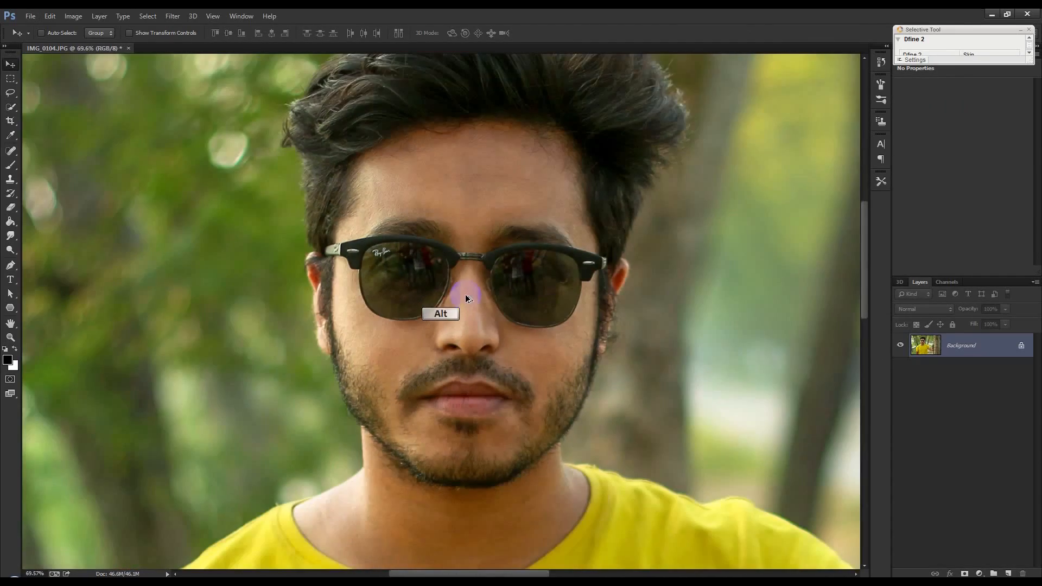
pyautogui.click(173, 17)
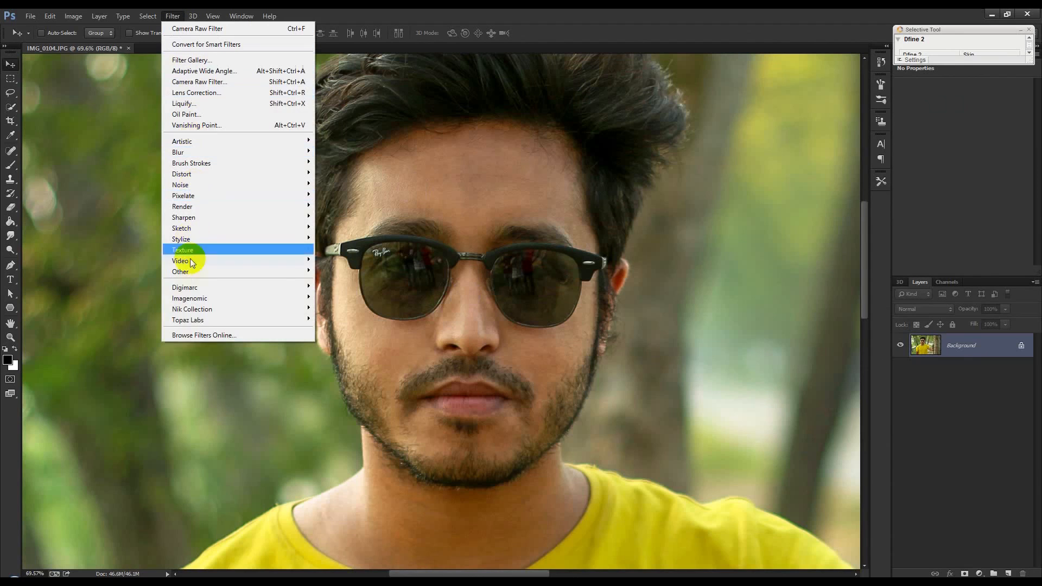
pyautogui.moveTo(306, 299)
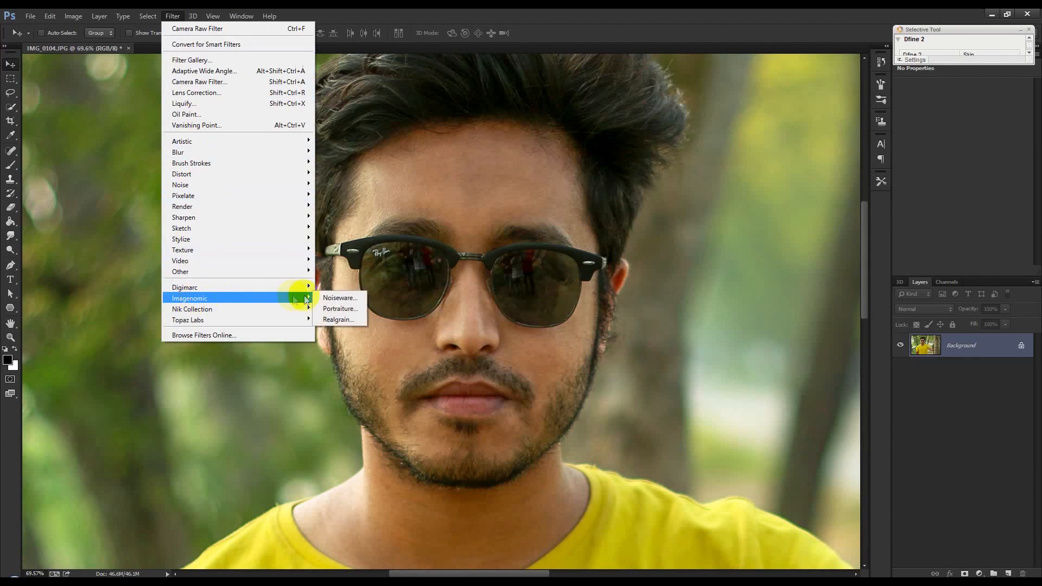
pyautogui.click(339, 310)
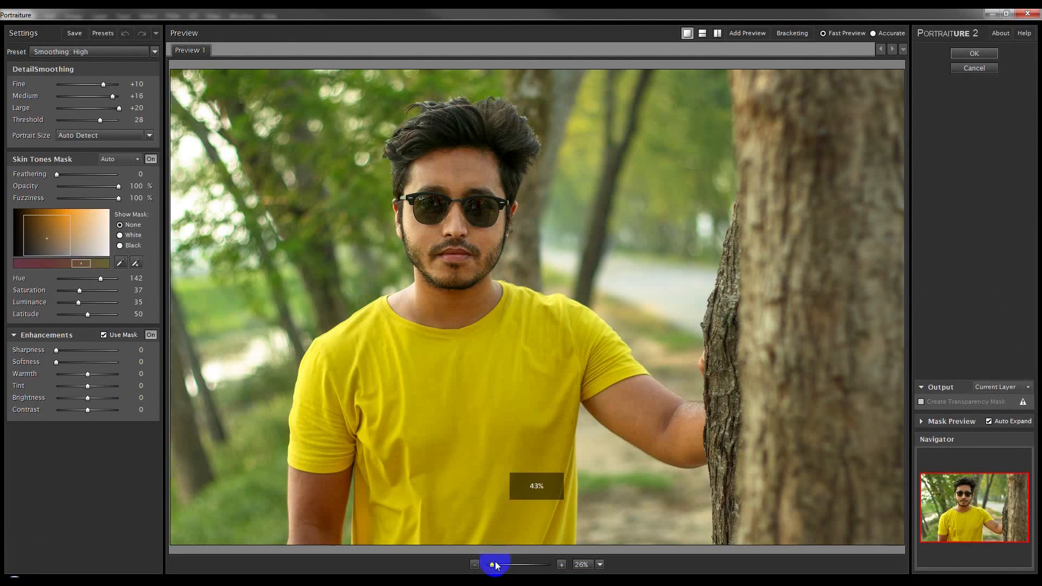
pyautogui.moveTo(494, 567); pyautogui.dragTo(500, 565)
pyautogui.moveTo(422, 259); pyautogui.dragTo(503, 482)
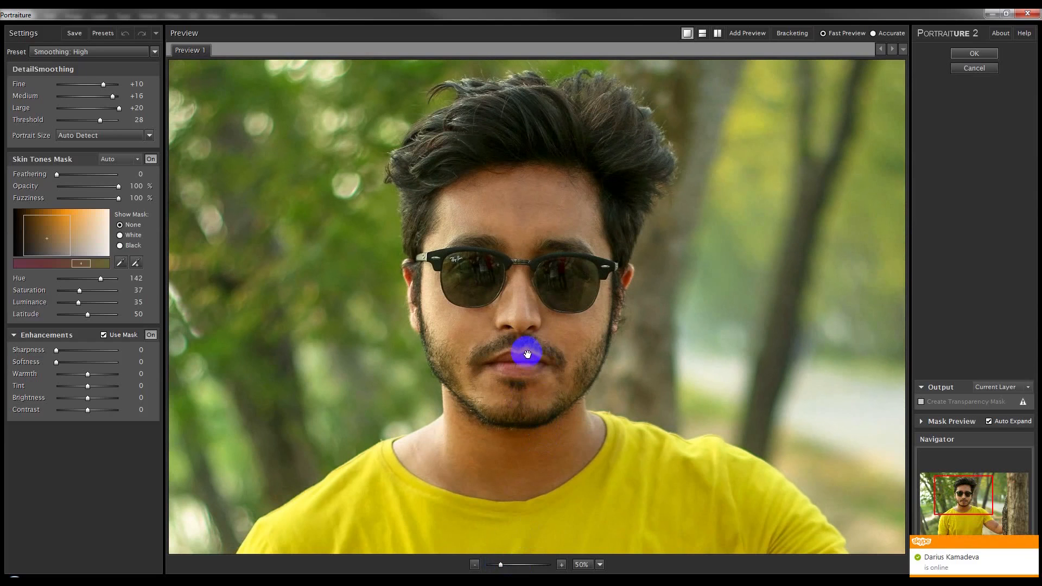
pyautogui.moveTo(527, 354); pyautogui.dragTo(472, 330)
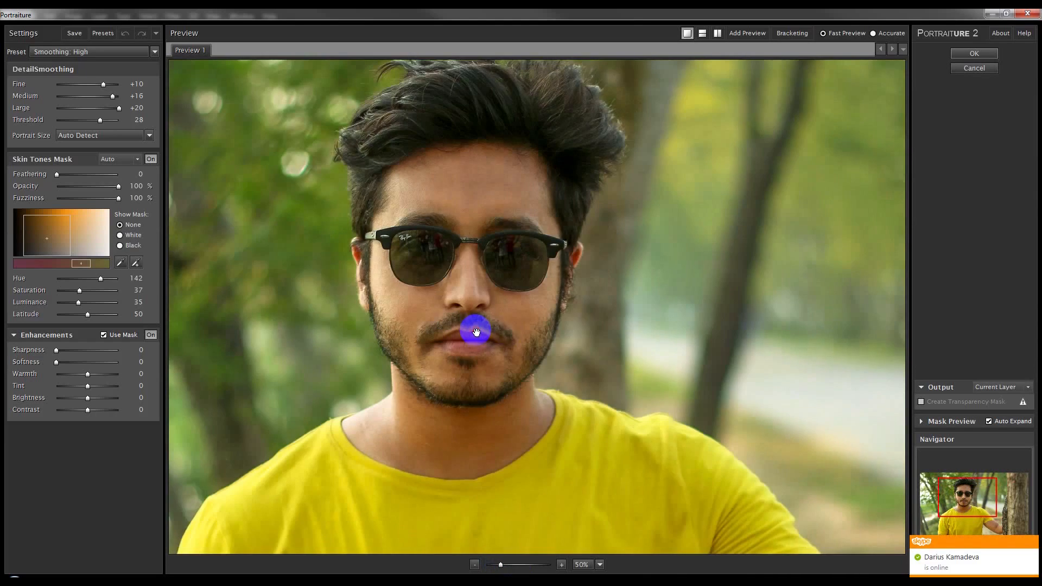
pyautogui.click(968, 70)
# Resize the image to a width of 2500 pixels, keeping its proportions.
pyautogui.click(74, 16)
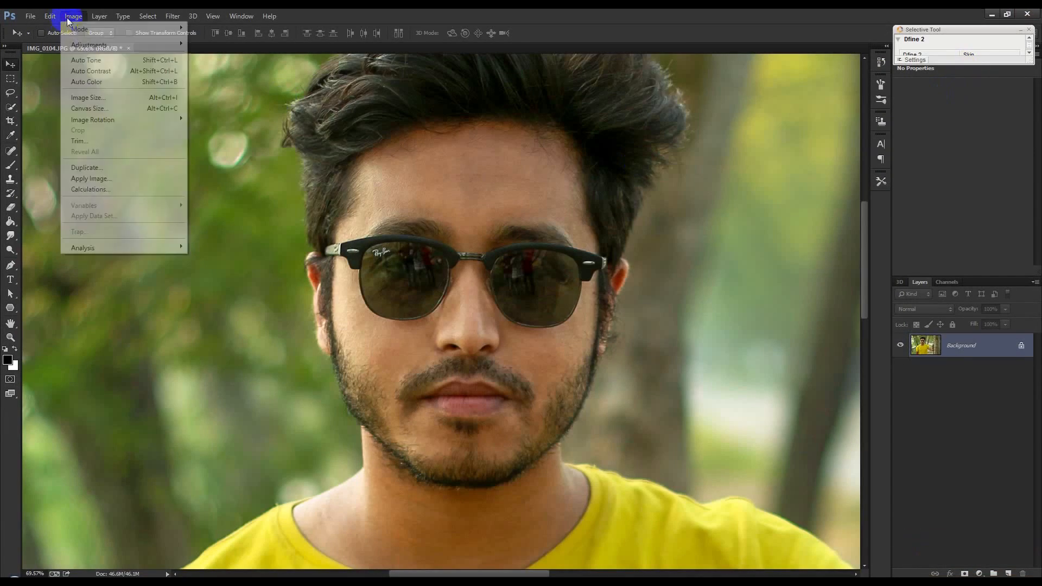
pyautogui.click(130, 98)
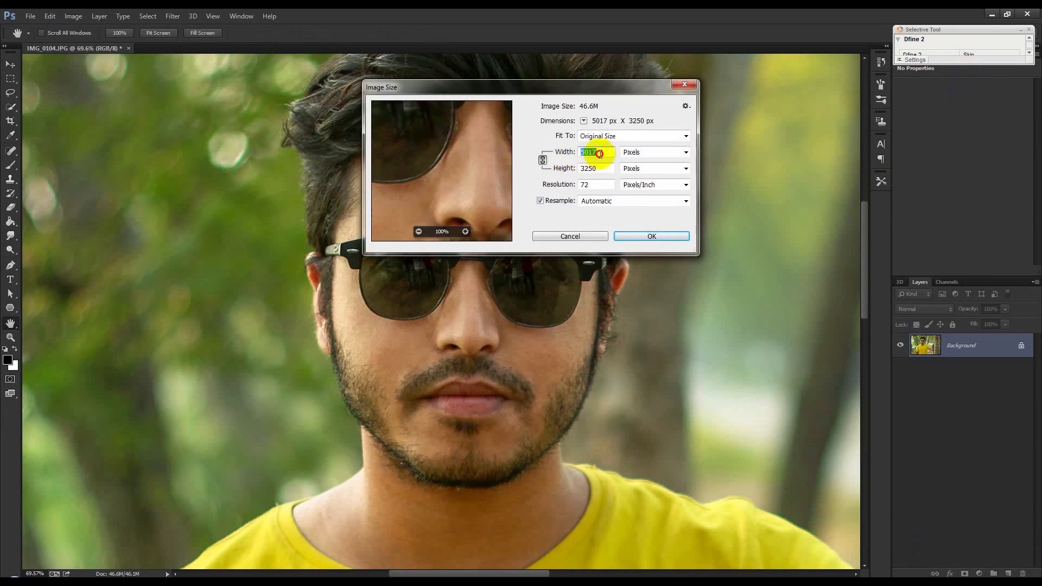
pyautogui.write('2500')
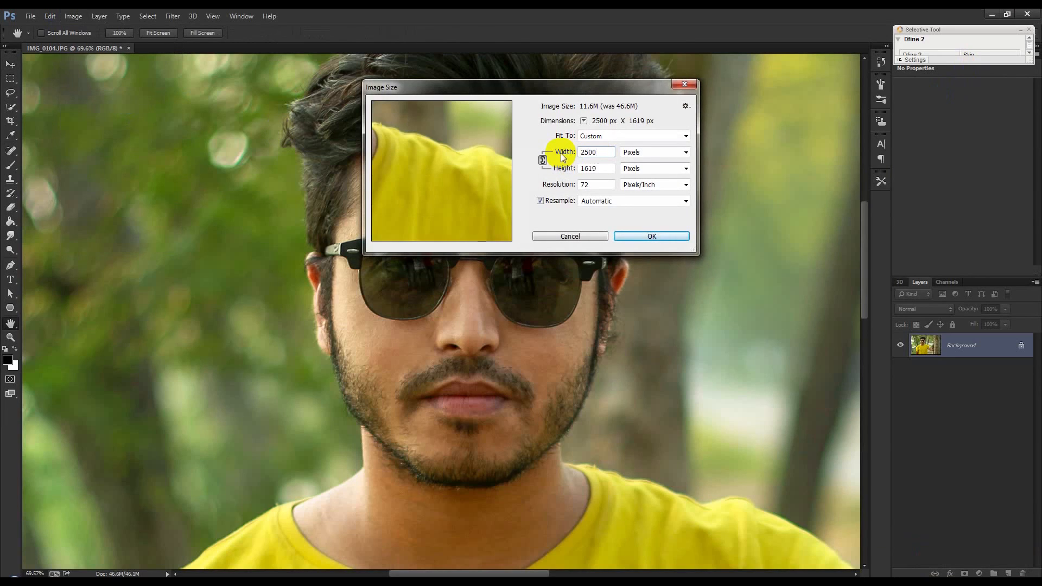
pyautogui.press('Return')
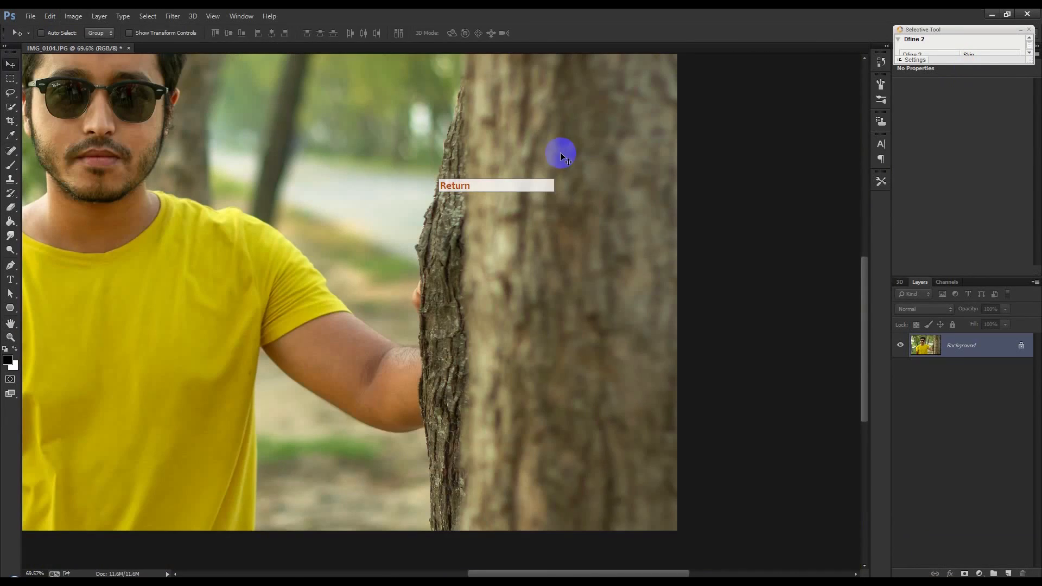
pyautogui.scroll(-9, 487, 214)
pyautogui.scroll(5, 372, 224)
pyautogui.scroll(2, 347, 217)
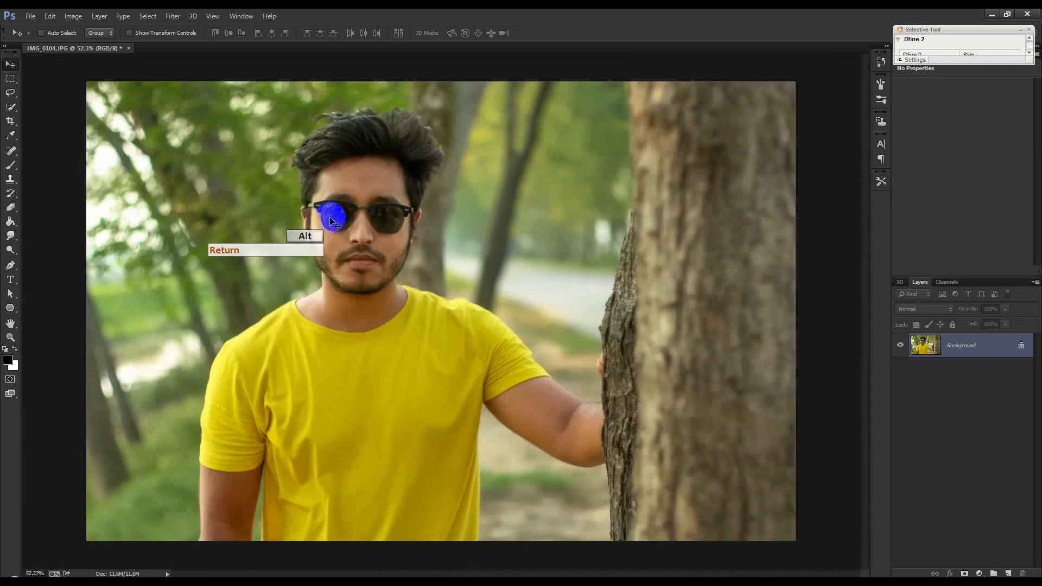
pyautogui.scroll(-1, 329, 213)
pyautogui.click(73, 16)
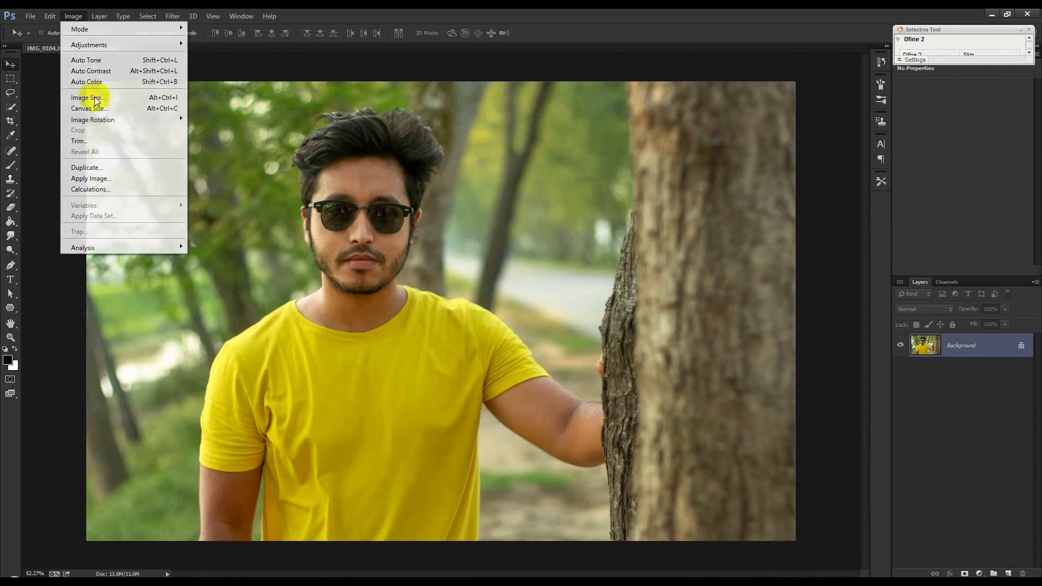
pyautogui.click(90, 108)
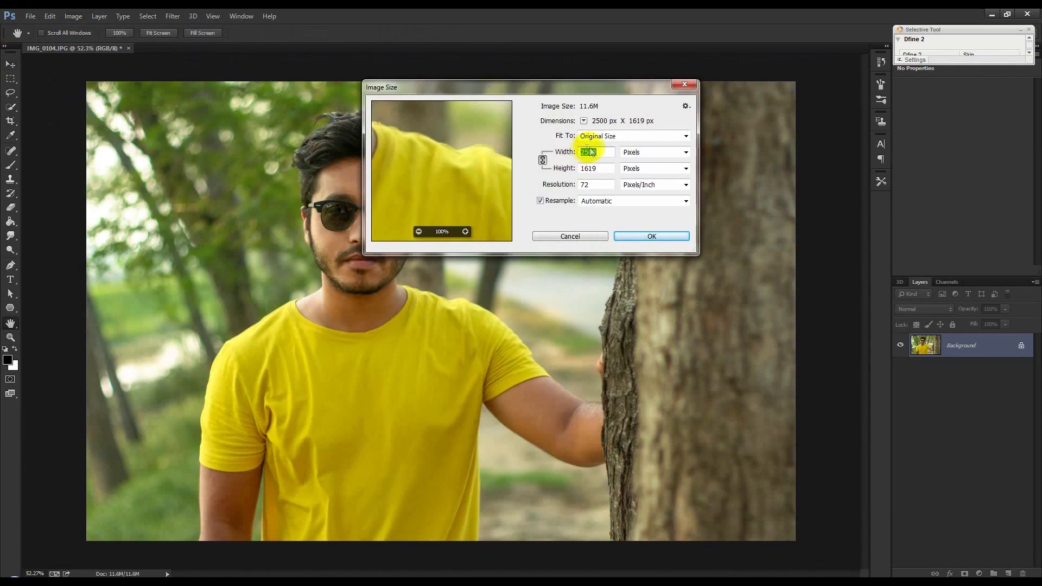
pyautogui.click(600, 236)
# Open the Imagenomic Portraiture filter on the photo and switch its smoothing preset to Default.
pyautogui.click(170, 16)
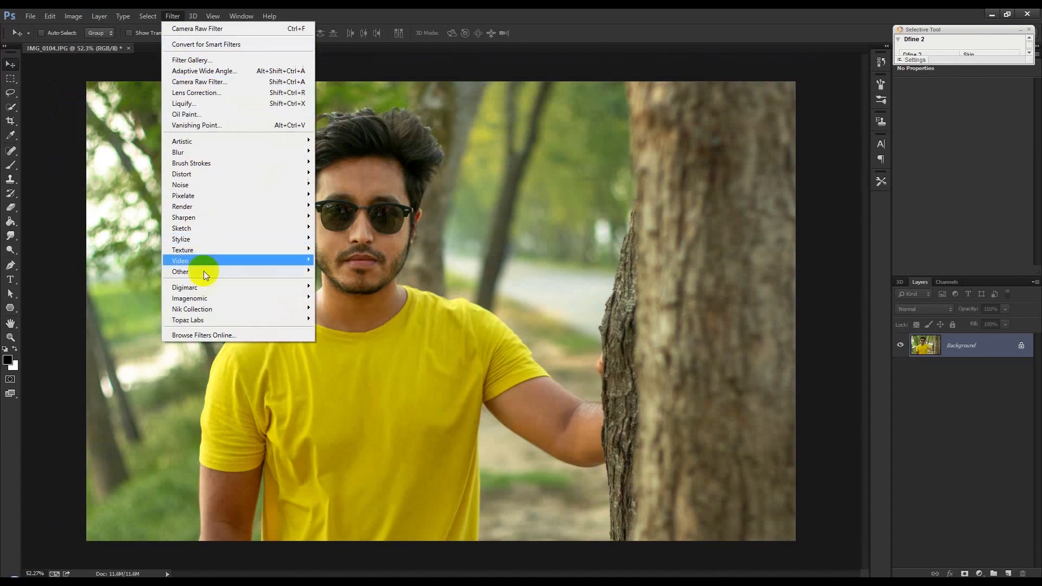
pyautogui.click(342, 300)
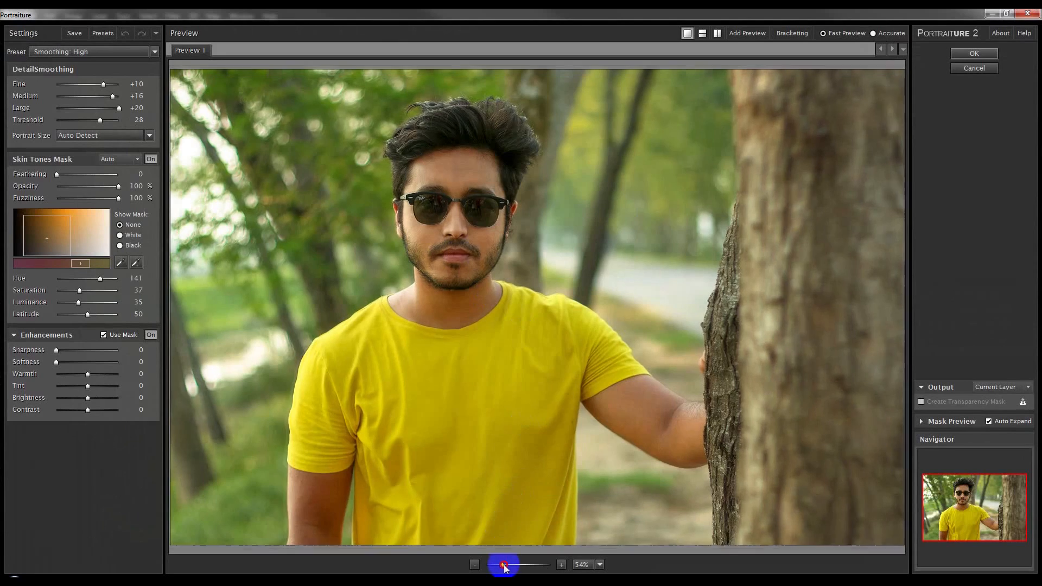
pyautogui.moveTo(503, 565); pyautogui.dragTo(516, 565)
pyautogui.moveTo(416, 192); pyautogui.dragTo(499, 327)
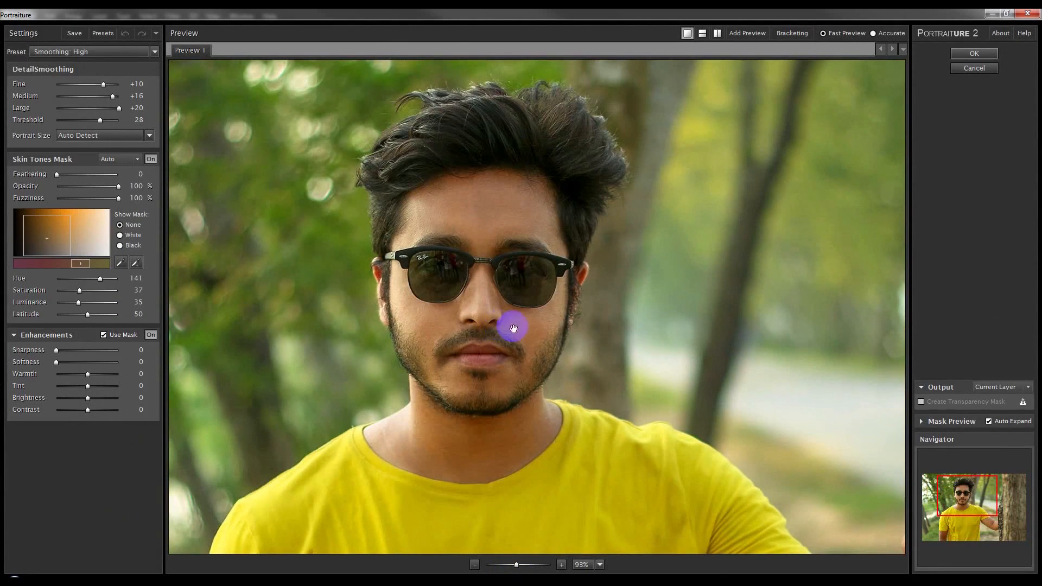
pyautogui.moveTo(515, 565); pyautogui.dragTo(518, 564)
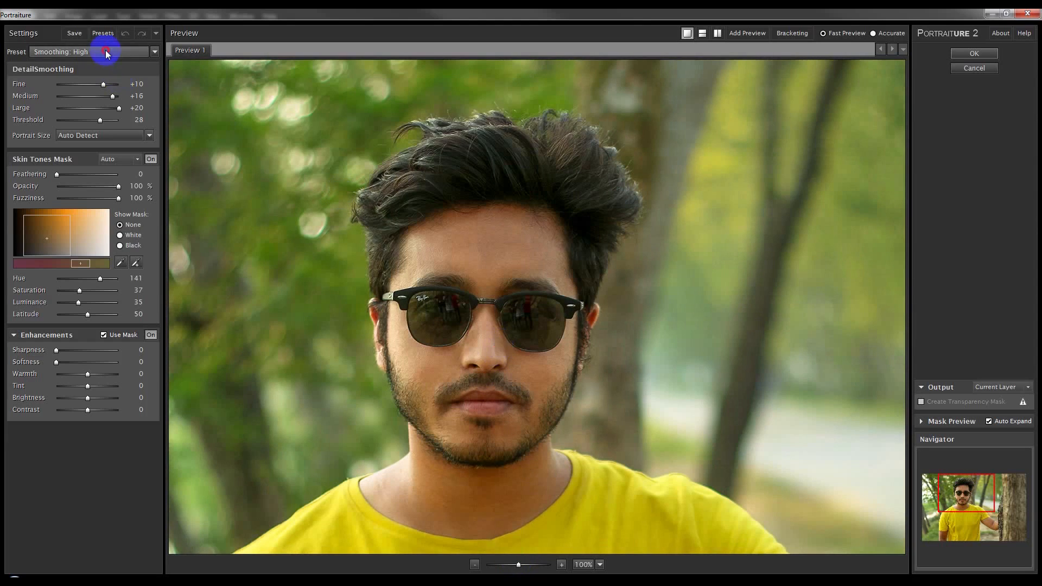
pyautogui.click(107, 52)
pyautogui.click(39, 99)
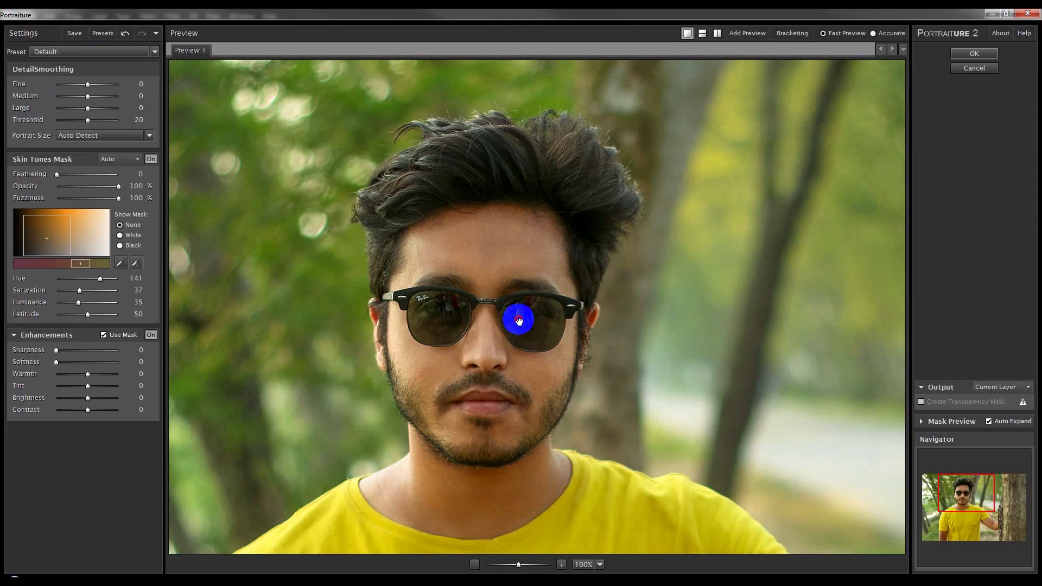
# Switch the Portraiture preset to Smoothing: Normal, apply the filter and check the smoothed skin on the face.
pyautogui.click(81, 52)
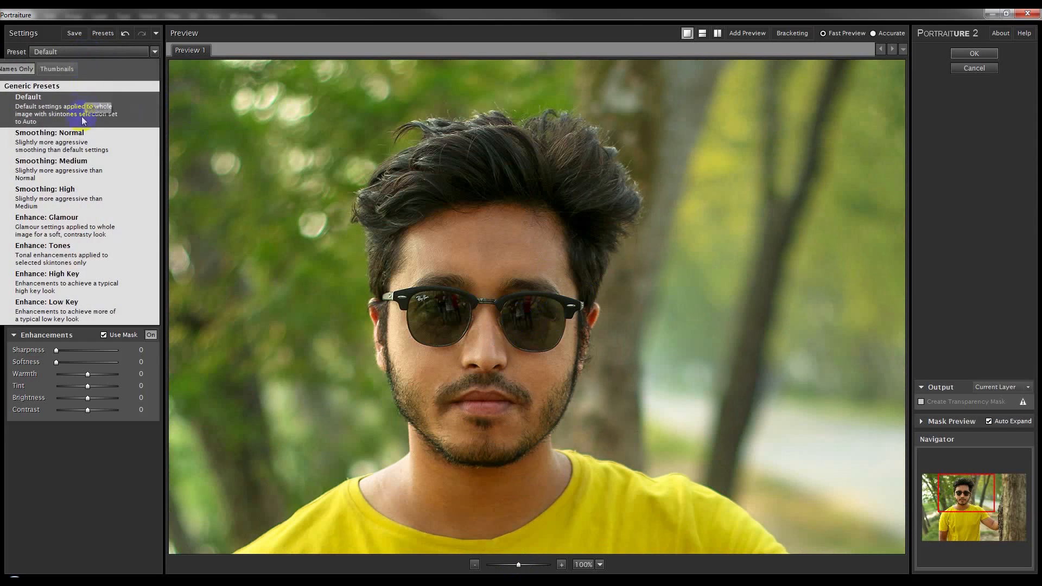
pyautogui.click(95, 142)
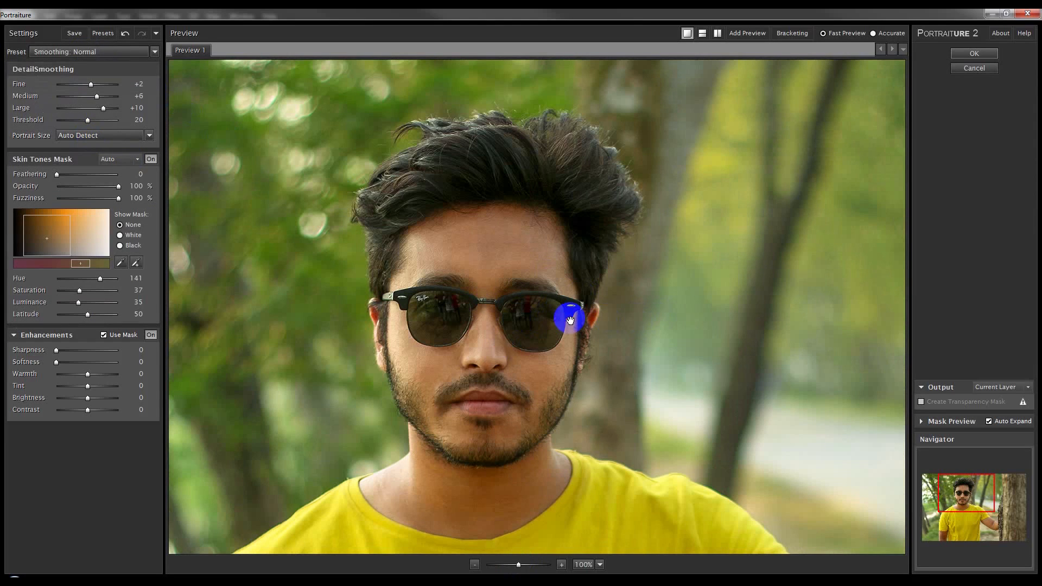
pyautogui.click(984, 52)
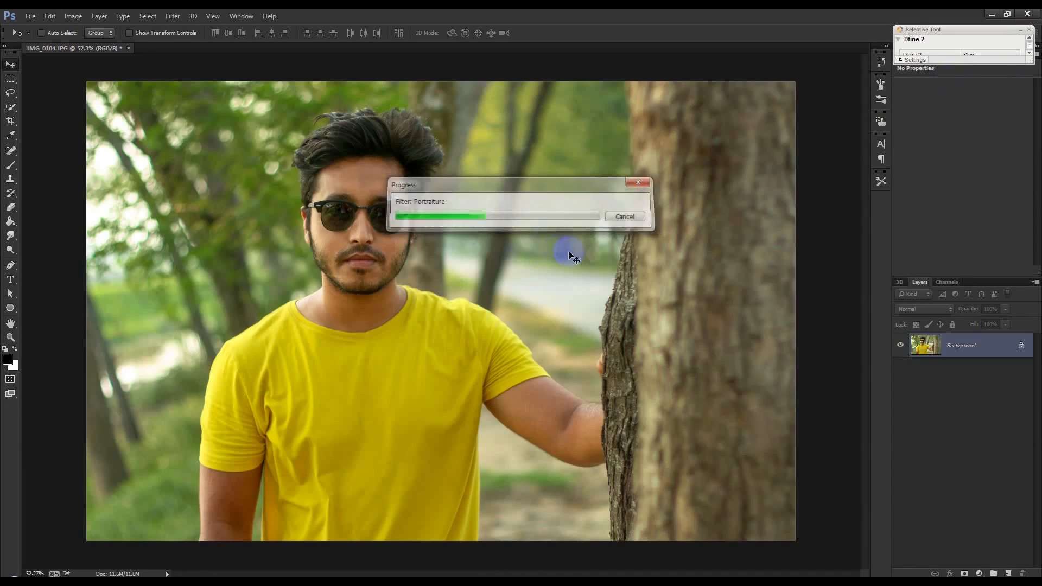
pyautogui.scroll(6, 414, 325)
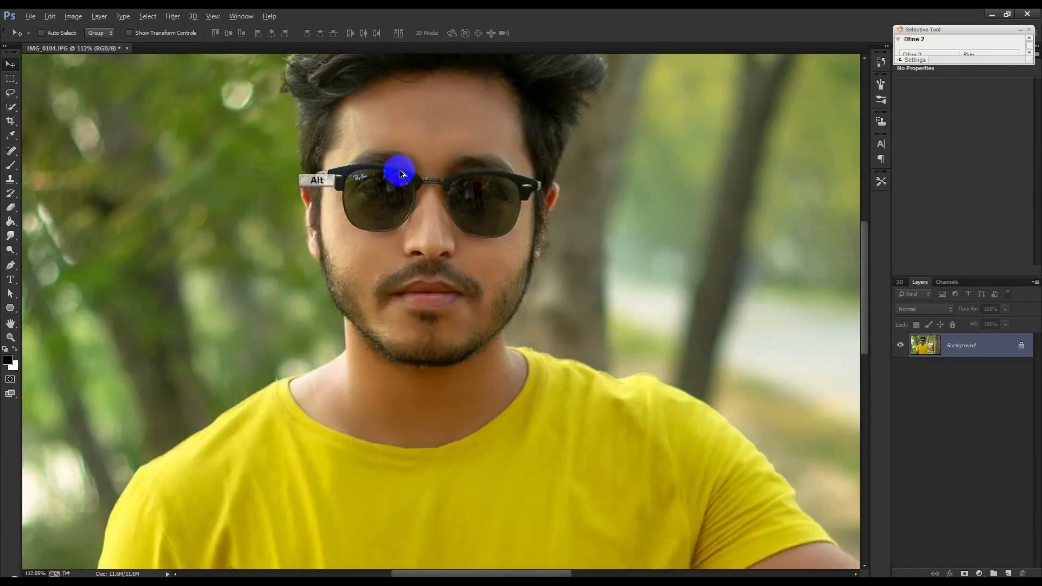
pyautogui.scroll(2, 400, 173)
pyautogui.scroll(-8, 498, 277)
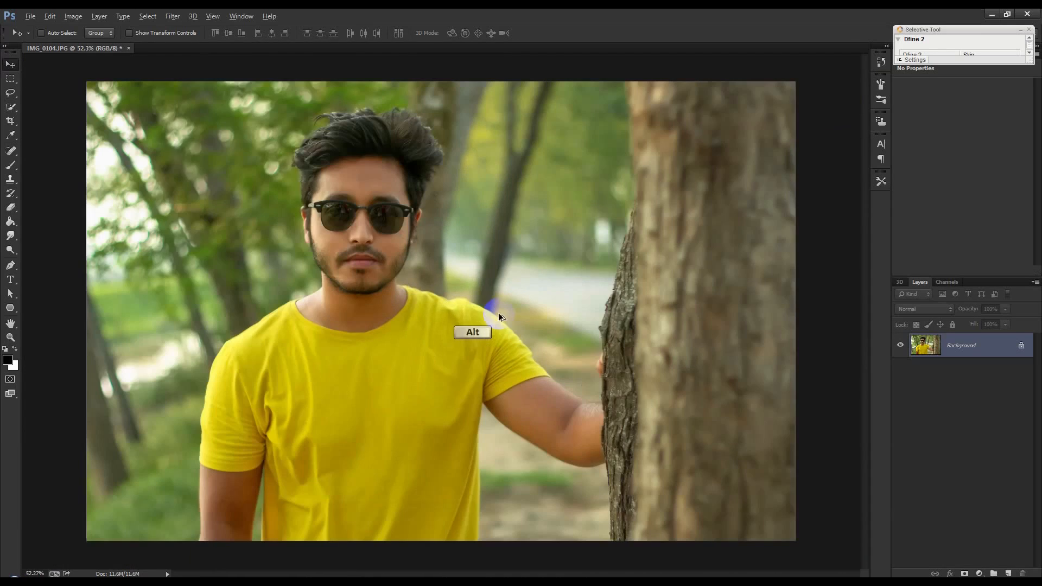
# Open the Camera Raw Filter and brush over the skin of the face with the Adjustment Brush.
pyautogui.click(172, 16)
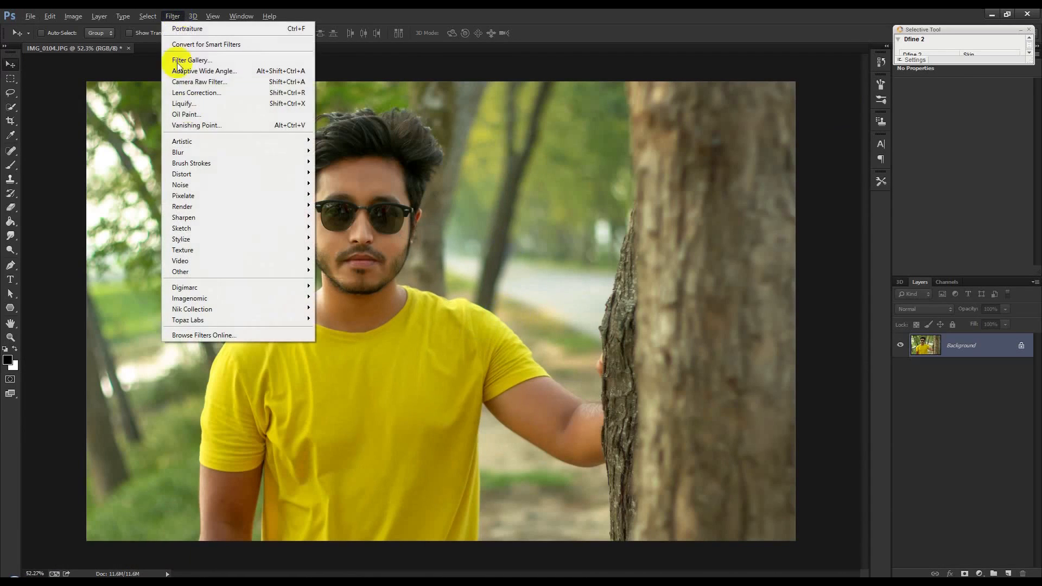
pyautogui.click(200, 82)
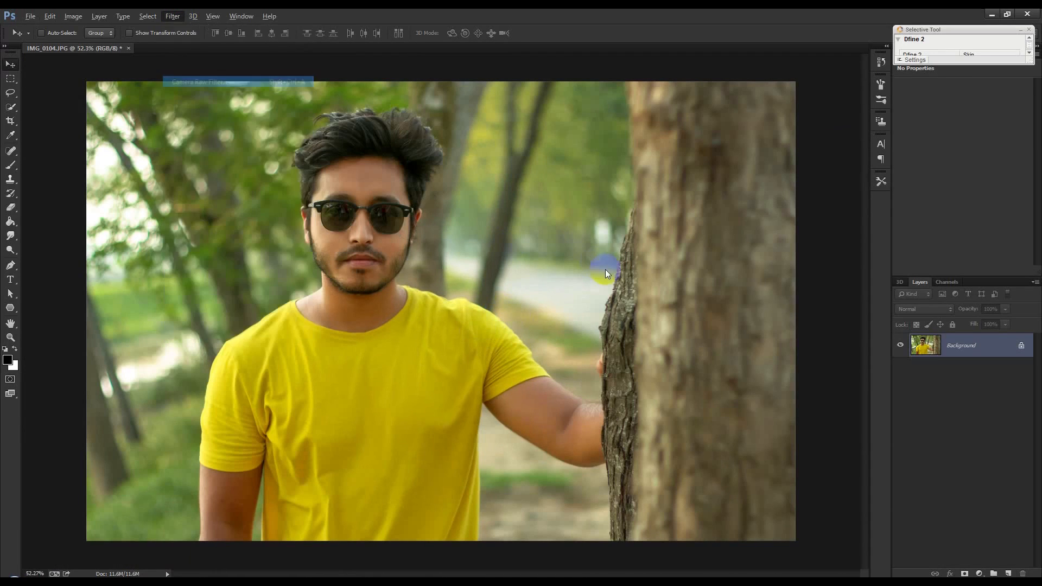
pyautogui.moveTo(255, 89)
pyautogui.mouseDown()
pyautogui.moveTo(303, 151)
pyautogui.moveTo(491, 326)
pyautogui.mouseUp()
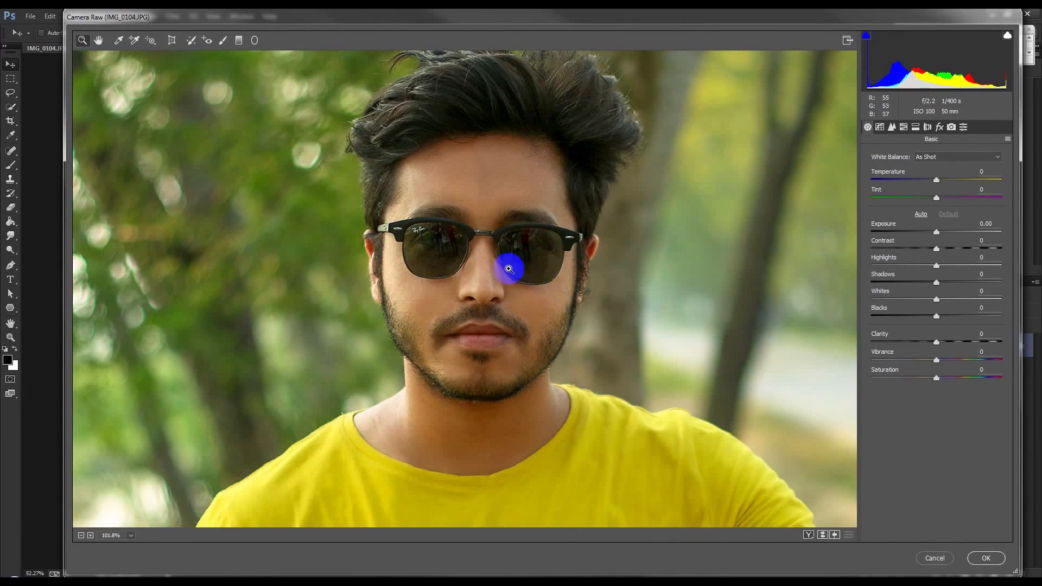
pyautogui.click(223, 40)
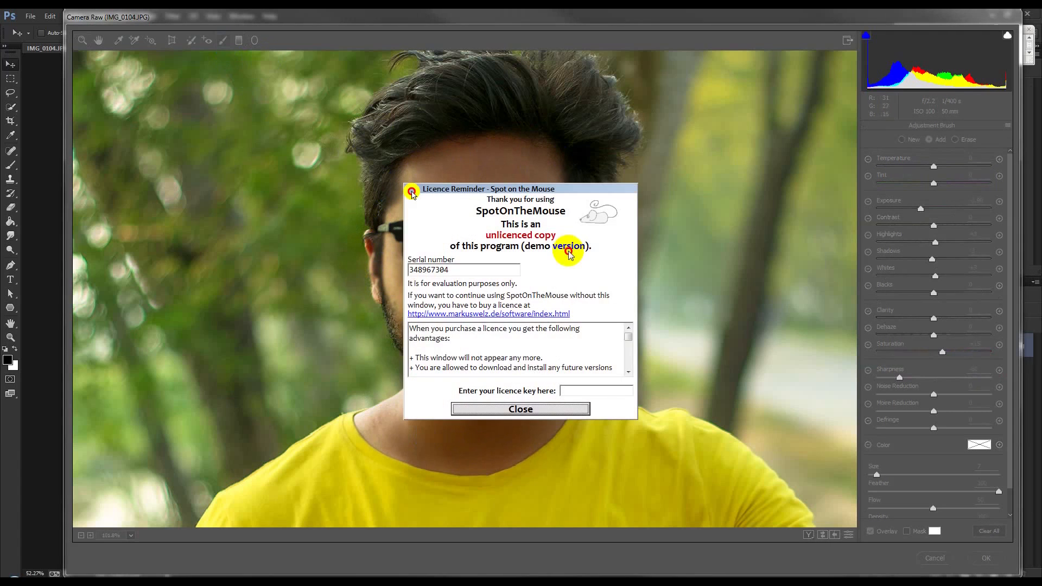
pyautogui.click(522, 411)
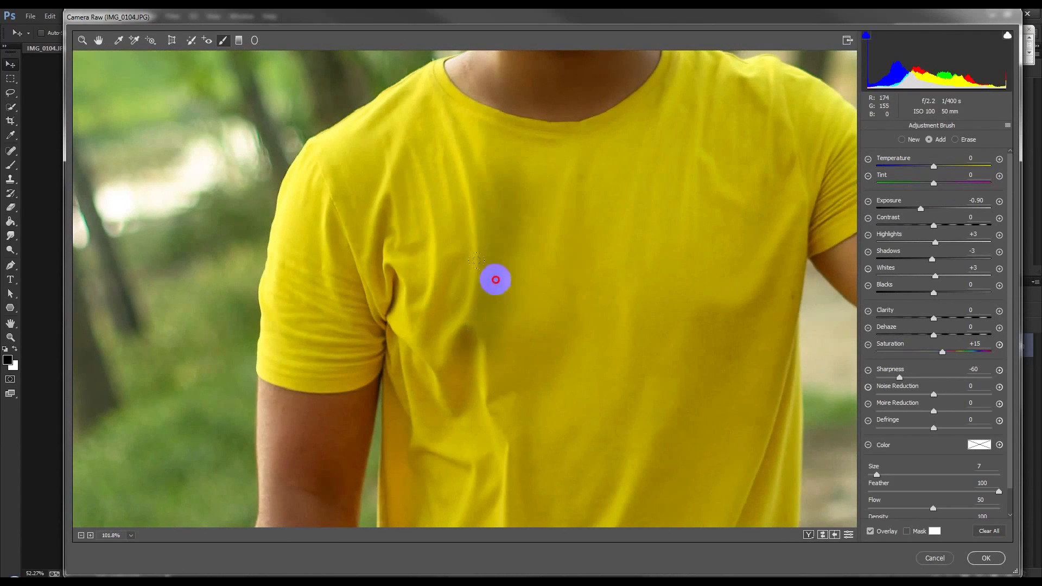
# Undo the stray brush stroke on the shirt and extend the Adjustment Brush mask over the skin of the outstretched arm.
pyautogui.hotkey('ctrl', 'z')
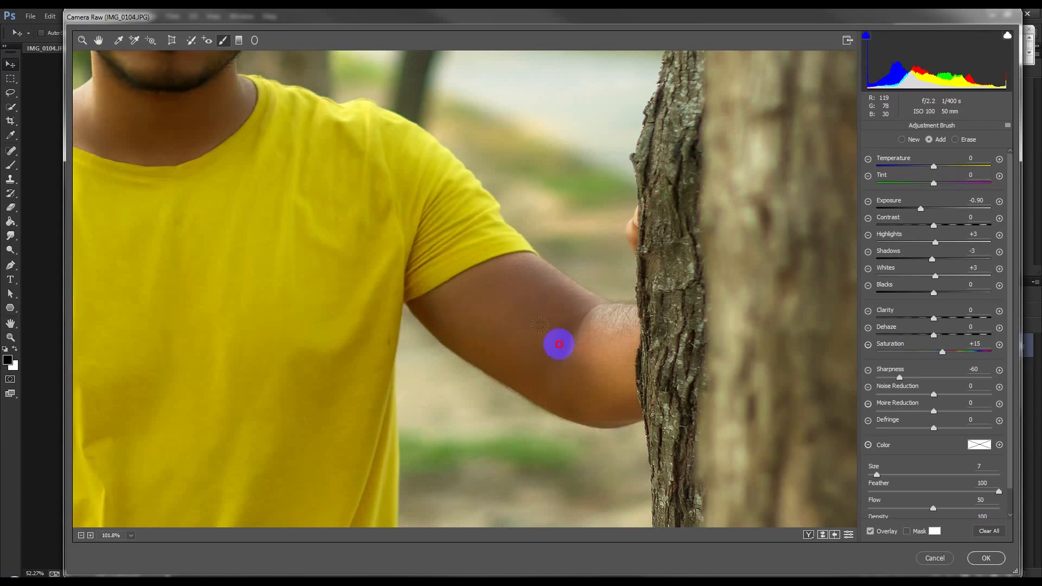
pyautogui.moveTo(607, 341)
pyautogui.mouseDown()
pyautogui.moveTo(612, 328)
pyautogui.moveTo(588, 360)
pyautogui.mouseUp()
pyautogui.scroll(-1, 582, 370)
pyautogui.moveTo(441, 302); pyautogui.dragTo(686, 440)
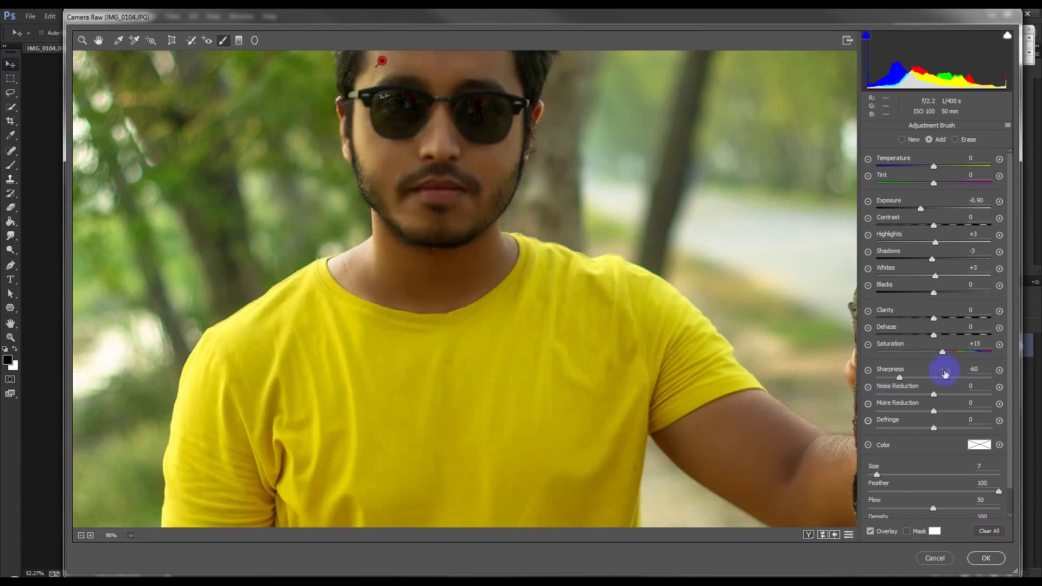
# Reset the Adjustment Brush's Exposure, Highlights, Shadows, Whites, Saturation and Sharpness to 0 for the skin mask.
pyautogui.click(987, 201)
pyautogui.write('0')
pyautogui.write('0')
pyautogui.moveTo(983, 235)
pyautogui.mouseDown()
pyautogui.moveTo(951, 238)
pyautogui.moveTo(963, 254)
pyautogui.mouseUp()
pyautogui.write('0')
pyautogui.click(972, 268)
pyautogui.write('0')
pyautogui.click(979, 344)
pyautogui.write('0')
pyautogui.click(977, 370)
pyautogui.write('0')
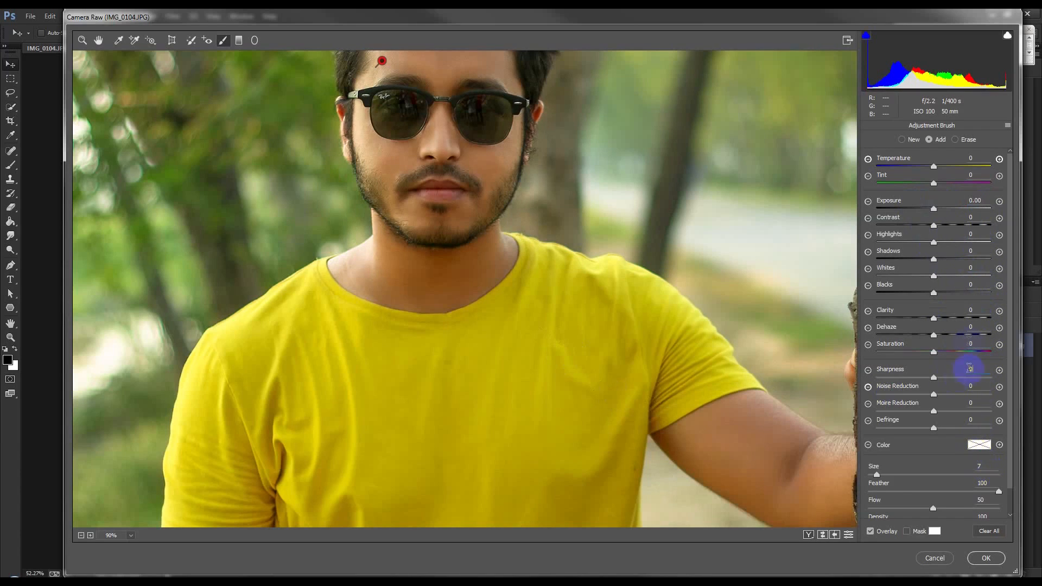
# Set the skin mask's Exposure to +0.50, Highlights to +34, Shadows to +8, Whites to +30, Temperature to -4 and Tint to -24.
pyautogui.moveTo(936, 211)
pyautogui.mouseDown()
pyautogui.moveTo(956, 245)
pyautogui.moveTo(950, 260)
pyautogui.mouseUp()
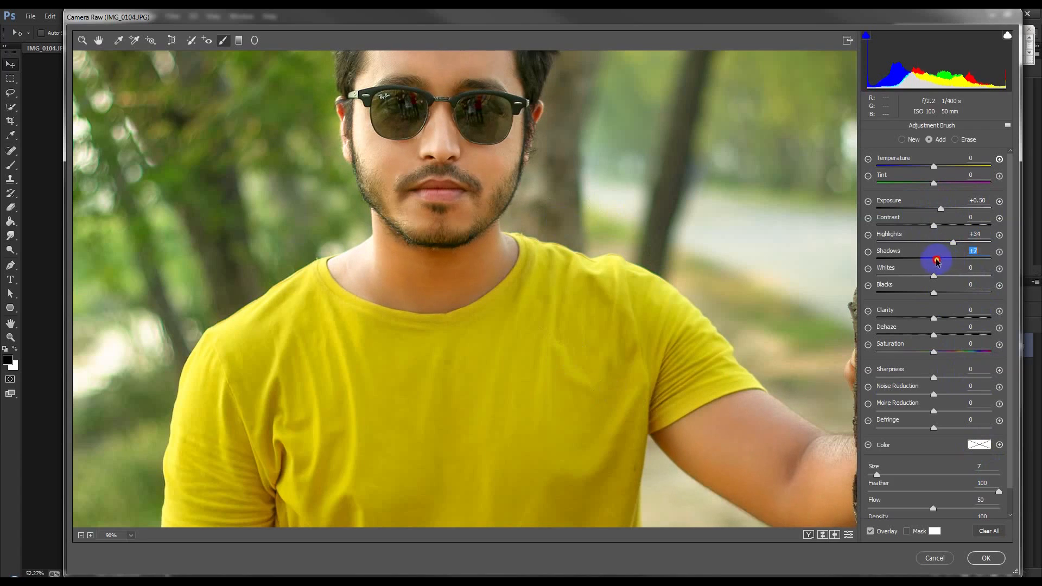
pyautogui.moveTo(941, 262); pyautogui.dragTo(954, 278)
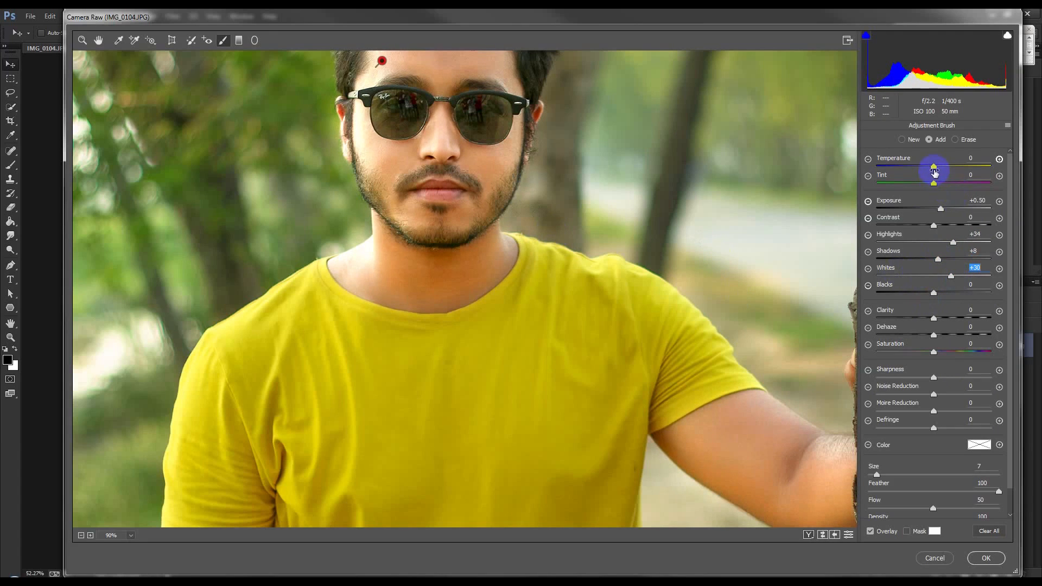
pyautogui.moveTo(934, 170); pyautogui.dragTo(944, 170)
pyautogui.moveTo(932, 169); pyautogui.dragTo(929, 185)
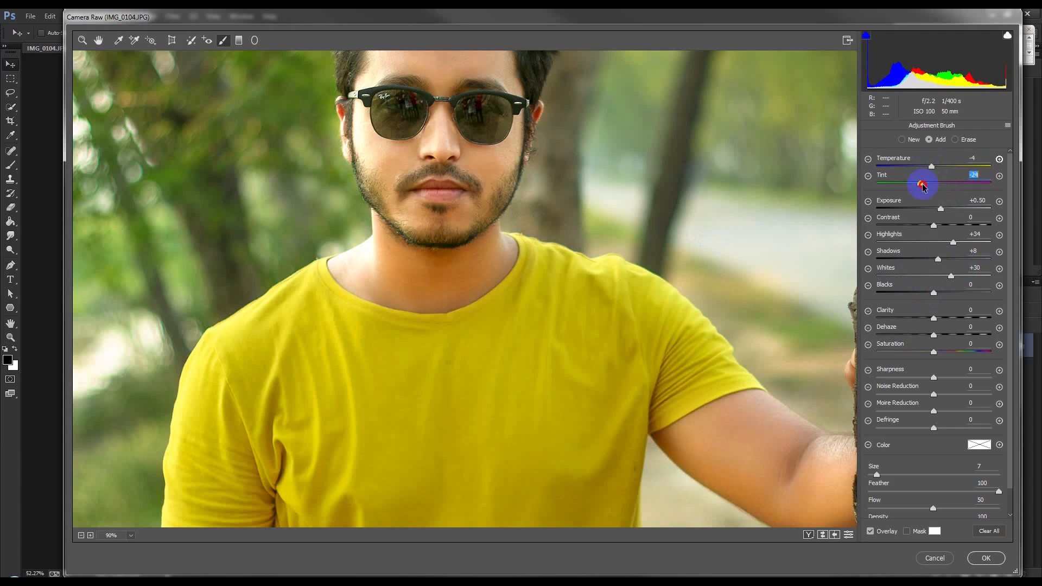
pyautogui.moveTo(923, 186); pyautogui.dragTo(921, 185)
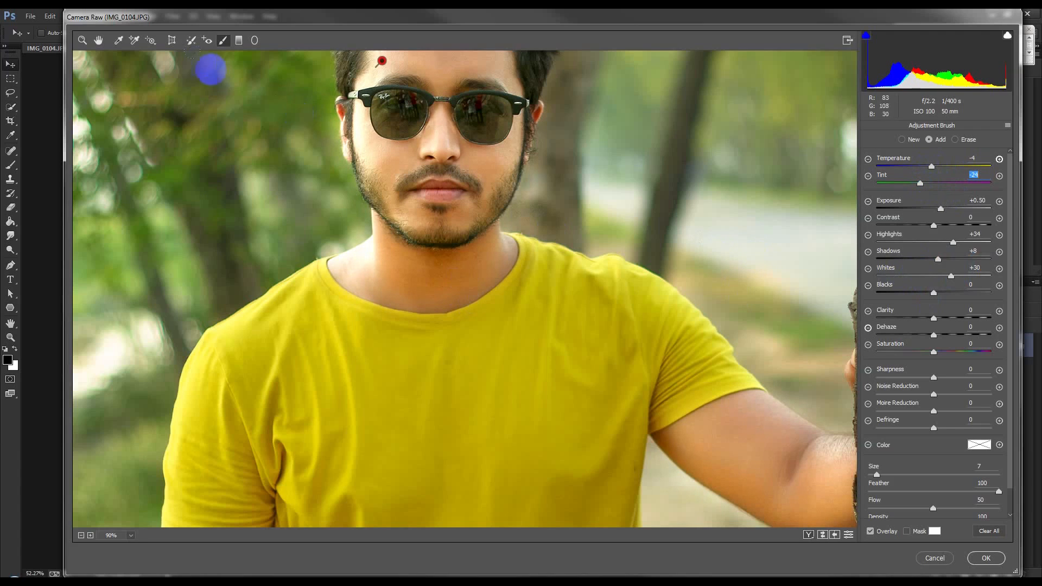
# Set the skin mask's Tint to -16 and Saturation to -8, and apply the Camera Raw Filter.
pyautogui.click(80, 535)
pyautogui.click(81, 535)
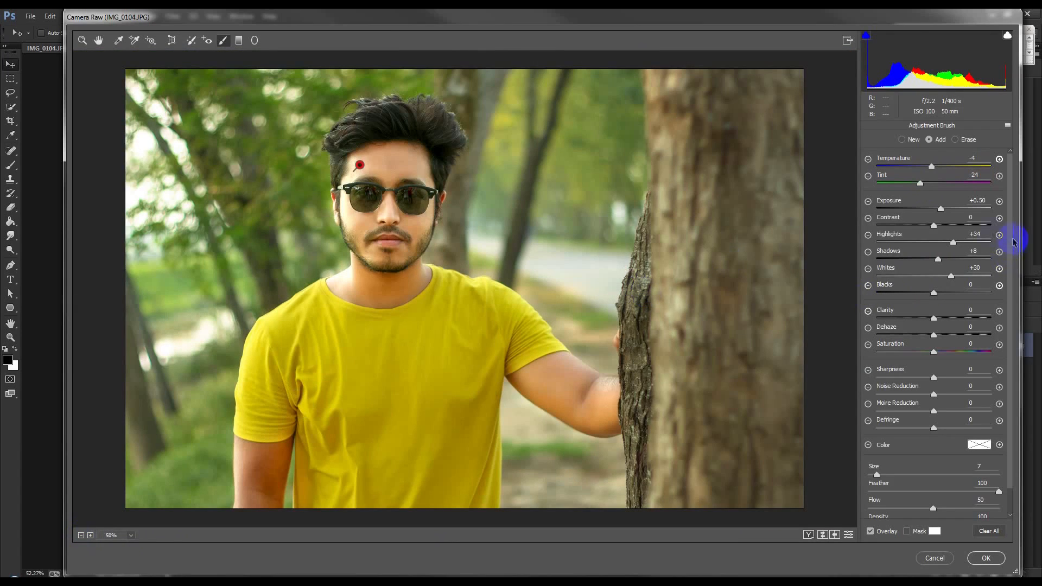
pyautogui.moveTo(920, 184); pyautogui.dragTo(925, 185)
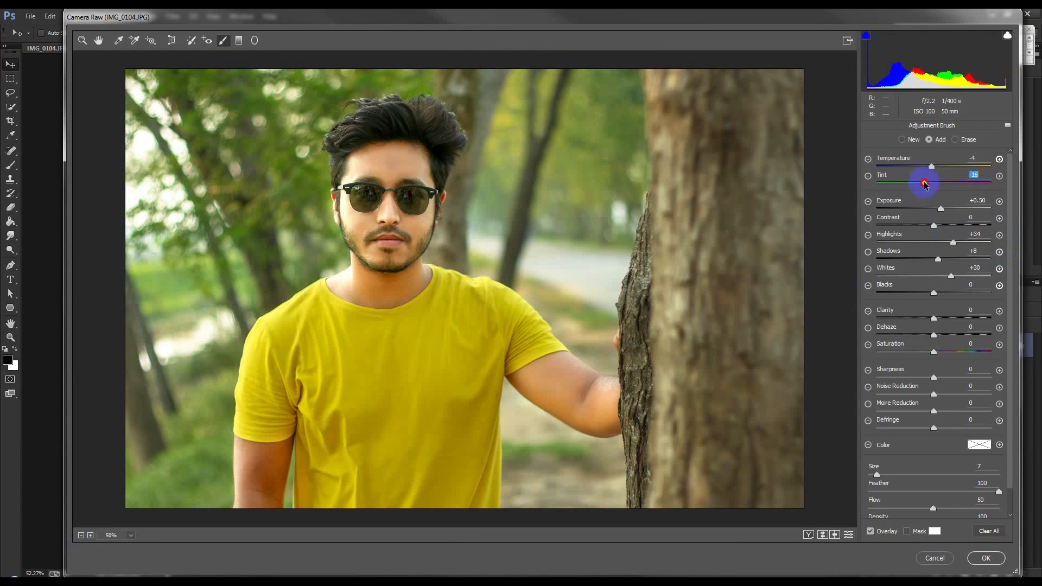
pyautogui.moveTo(934, 352); pyautogui.dragTo(923, 354)
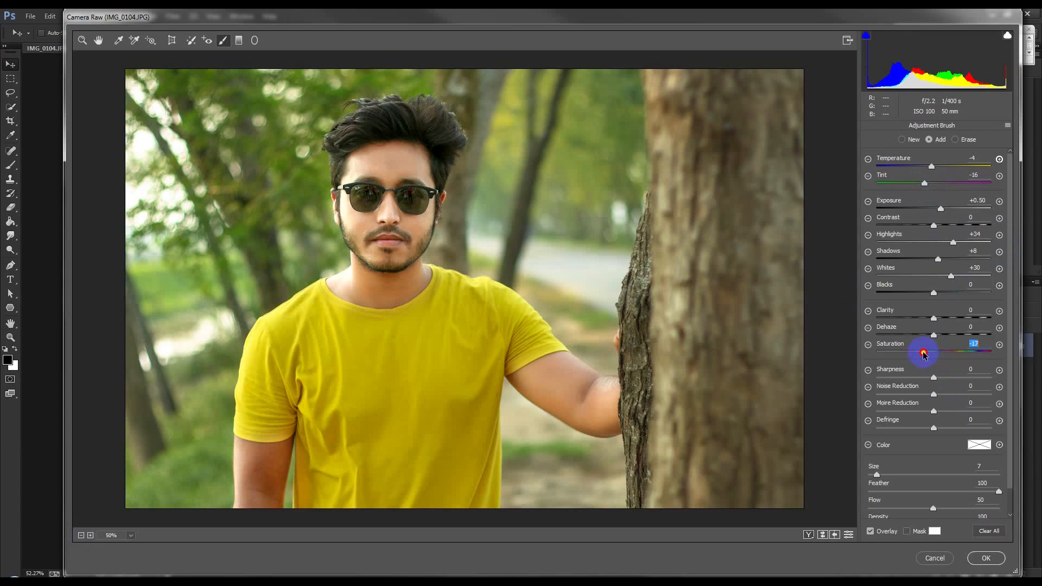
pyautogui.moveTo(915, 354); pyautogui.dragTo(927, 351)
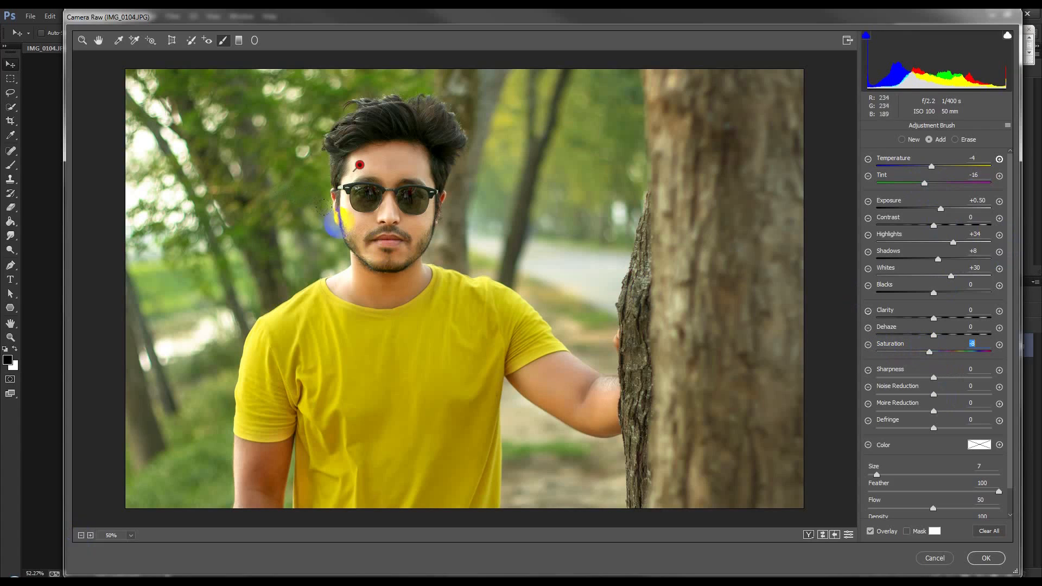
pyautogui.press('alt')
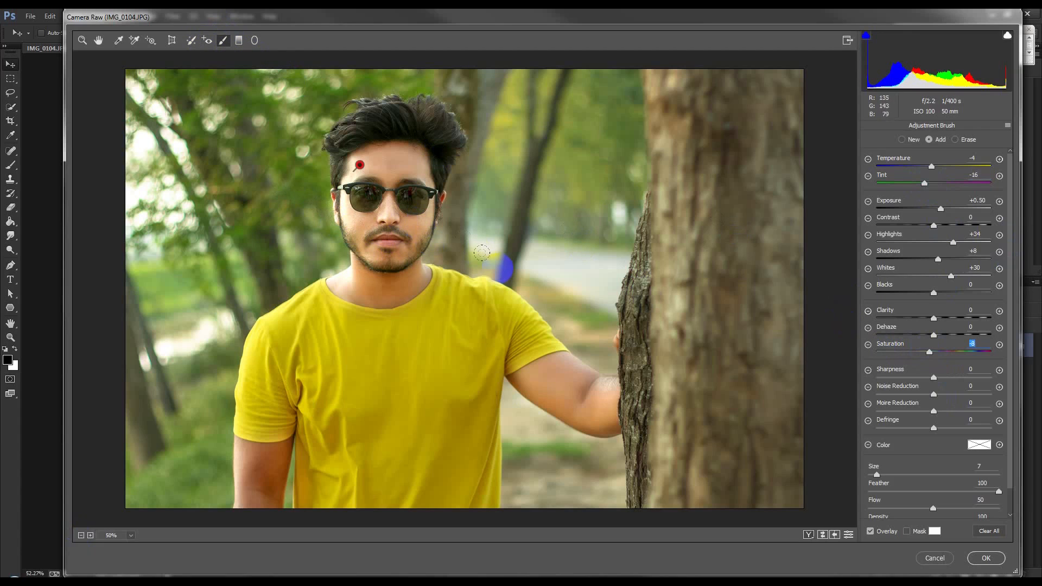
pyautogui.click(986, 558)
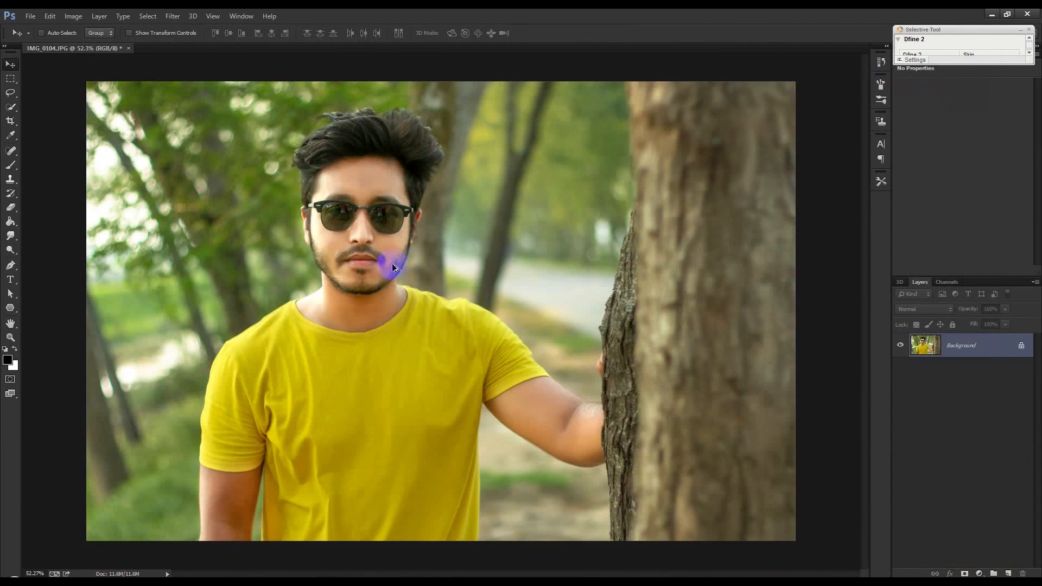
# Boost the color of both lips with the Sponge tool in Saturate mode, using a size 25 brush and 20% flow.
pyautogui.scroll(6, 380, 261)
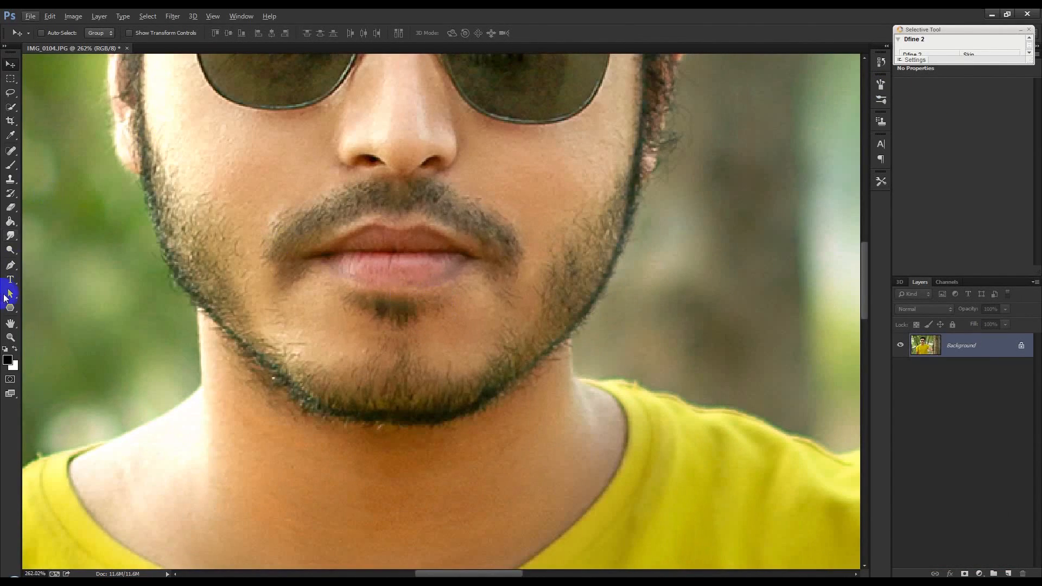
pyautogui.moveTo(11, 235); pyautogui.dragTo(60, 269)
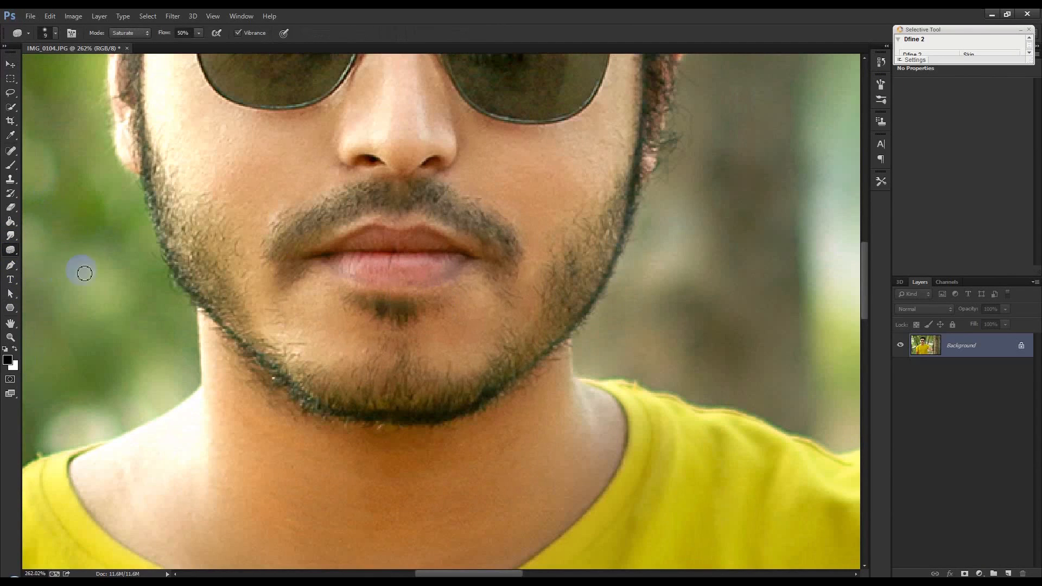
pyautogui.click(183, 33)
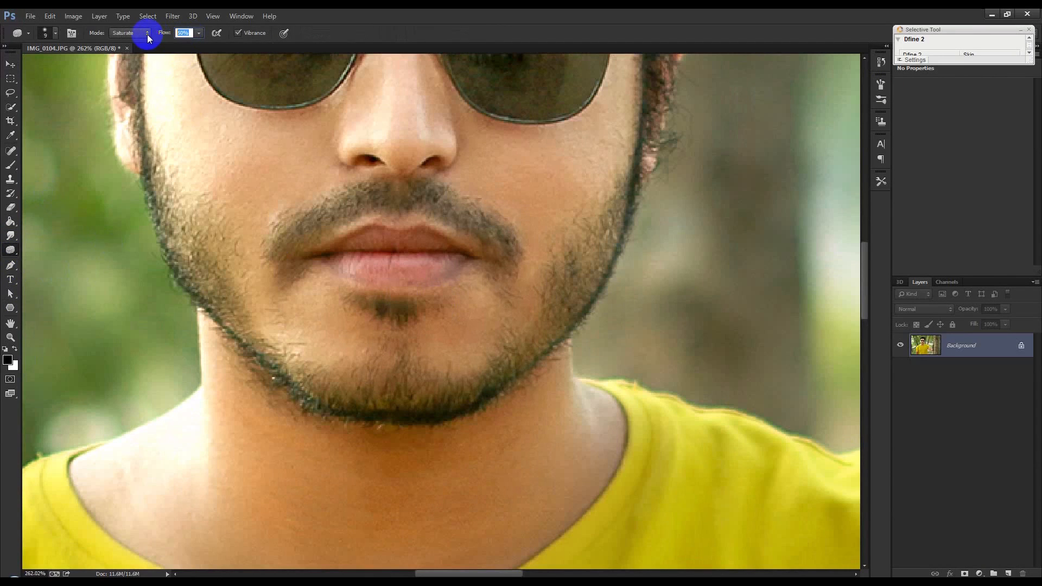
pyautogui.write('20')
pyautogui.press('Return')
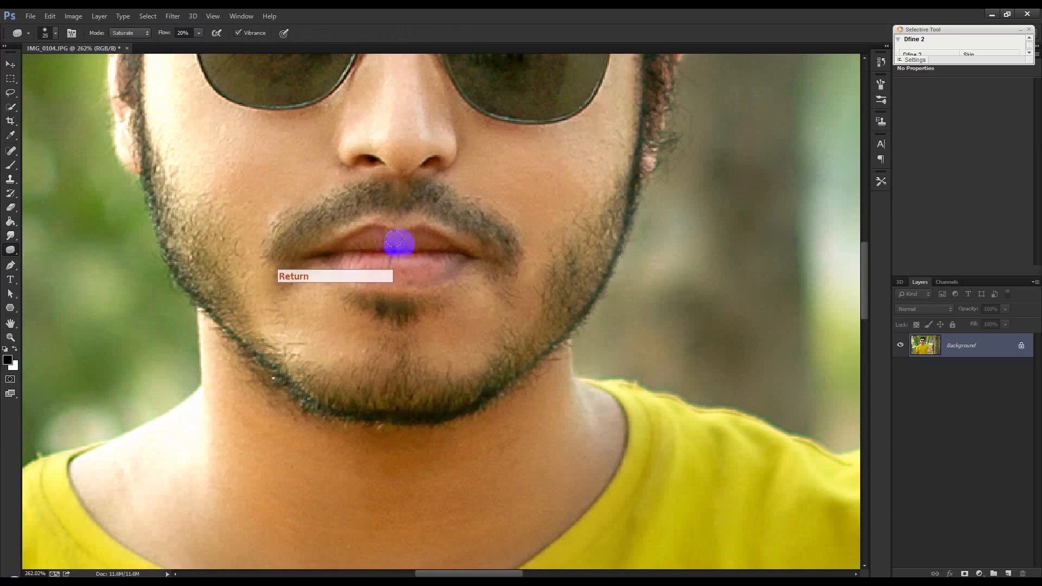
pyautogui.rightClick(391, 245)
pyautogui.moveTo(452, 270); pyautogui.dragTo(450, 270)
pyautogui.click(491, 26)
pyautogui.press(']')
pyautogui.moveTo(344, 246); pyautogui.dragTo(431, 244)
pyautogui.moveTo(350, 263)
pyautogui.mouseDown()
pyautogui.moveTo(395, 270)
pyautogui.moveTo(446, 259)
pyautogui.moveTo(402, 273)
pyautogui.moveTo(337, 259)
pyautogui.moveTo(388, 244)
pyautogui.moveTo(458, 251)
pyautogui.mouseUp()
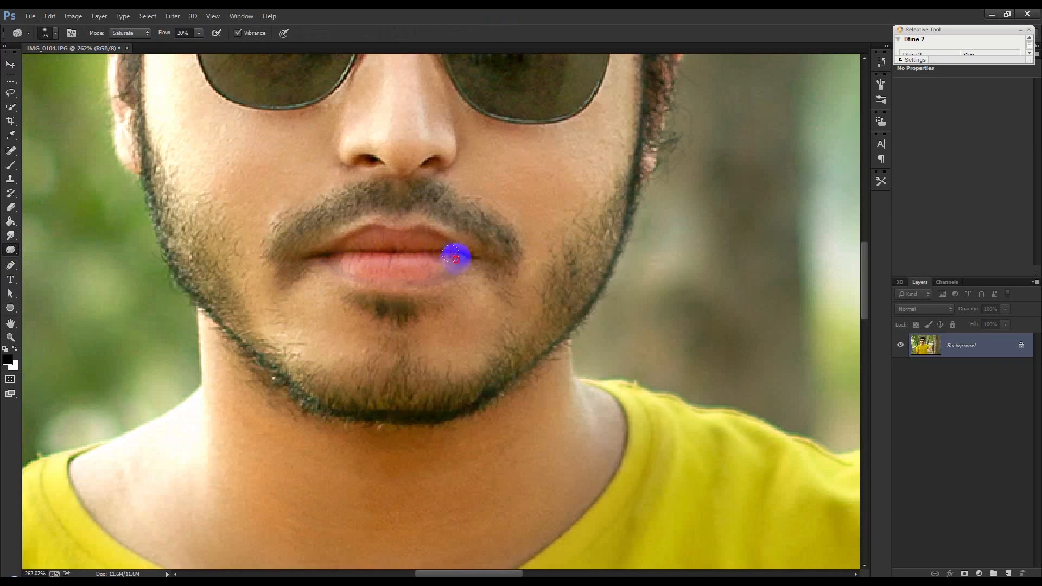
pyautogui.scroll(-5, 496, 274)
pyautogui.scroll(-5, 496, 274)
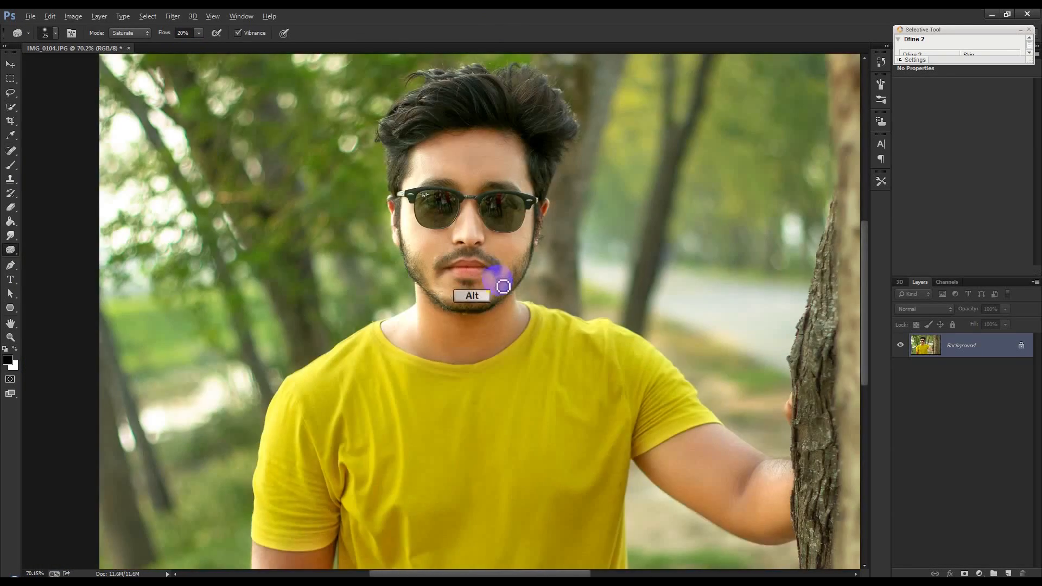
pyautogui.scroll(1, 491, 294)
pyautogui.press('v')
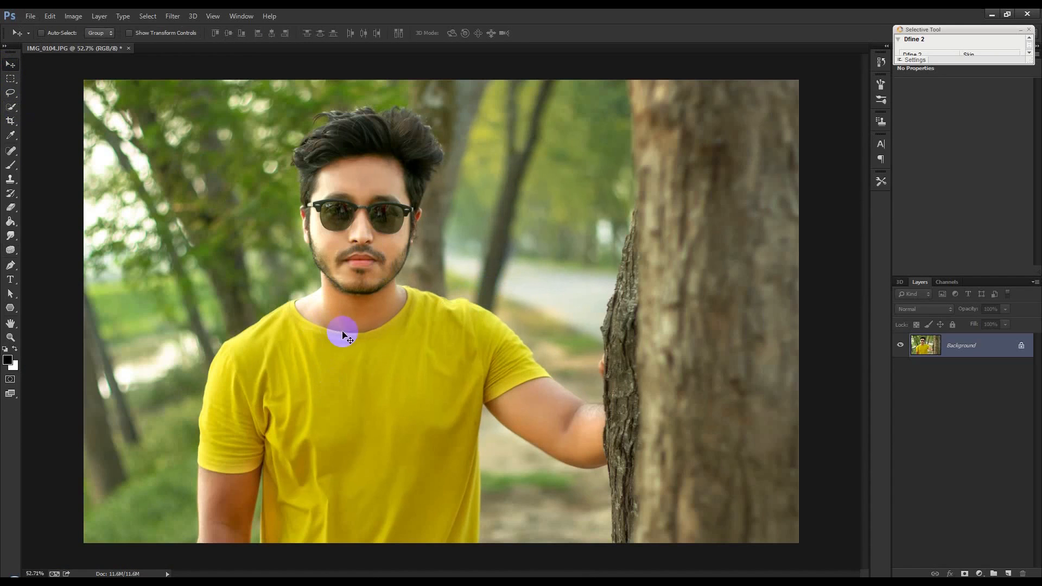
# Open the Camera Raw Filter and set the HSL hue of Oranges to +8, Yellows to -6 and Greens to -28.
pyautogui.click(179, 19)
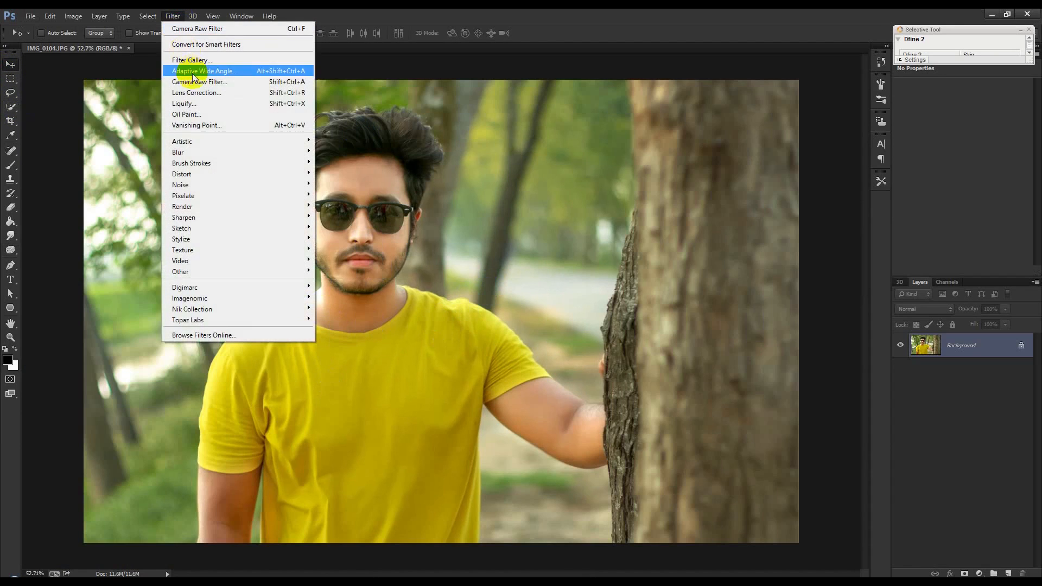
pyautogui.click(201, 82)
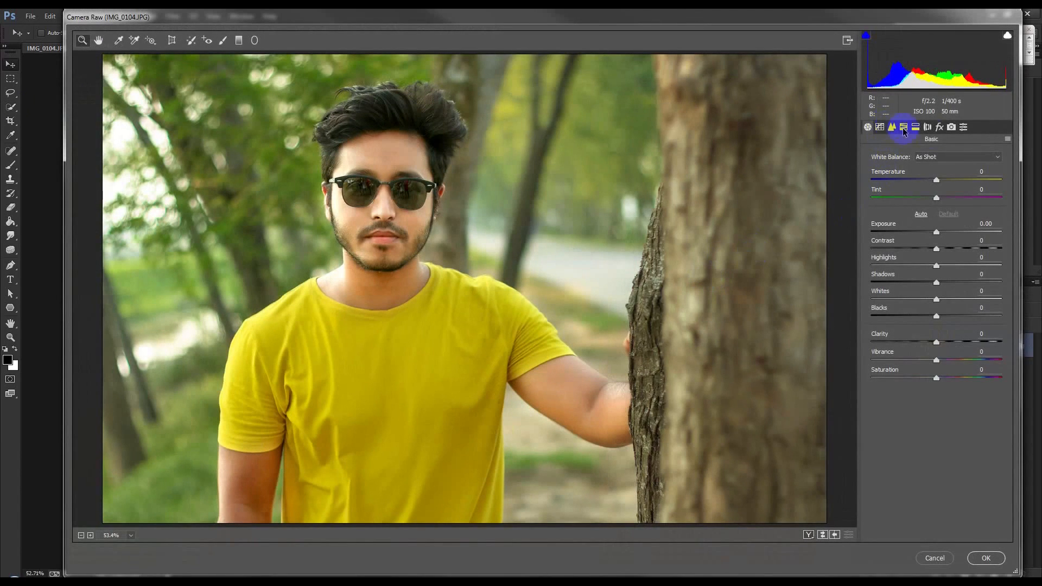
pyautogui.click(926, 128)
pyautogui.click(904, 127)
pyautogui.click(861, 170)
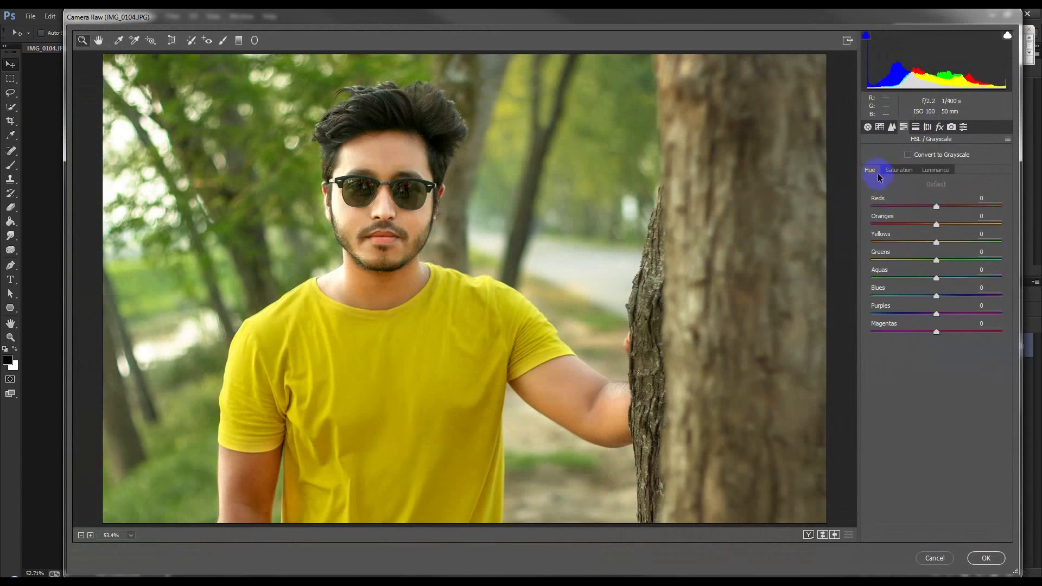
pyautogui.moveTo(935, 264); pyautogui.dragTo(872, 263)
pyautogui.moveTo(938, 245)
pyautogui.mouseDown()
pyautogui.moveTo(945, 243)
pyautogui.moveTo(917, 245)
pyautogui.moveTo(932, 246)
pyautogui.moveTo(923, 246)
pyautogui.moveTo(931, 225)
pyautogui.moveTo(942, 228)
pyautogui.mouseUp()
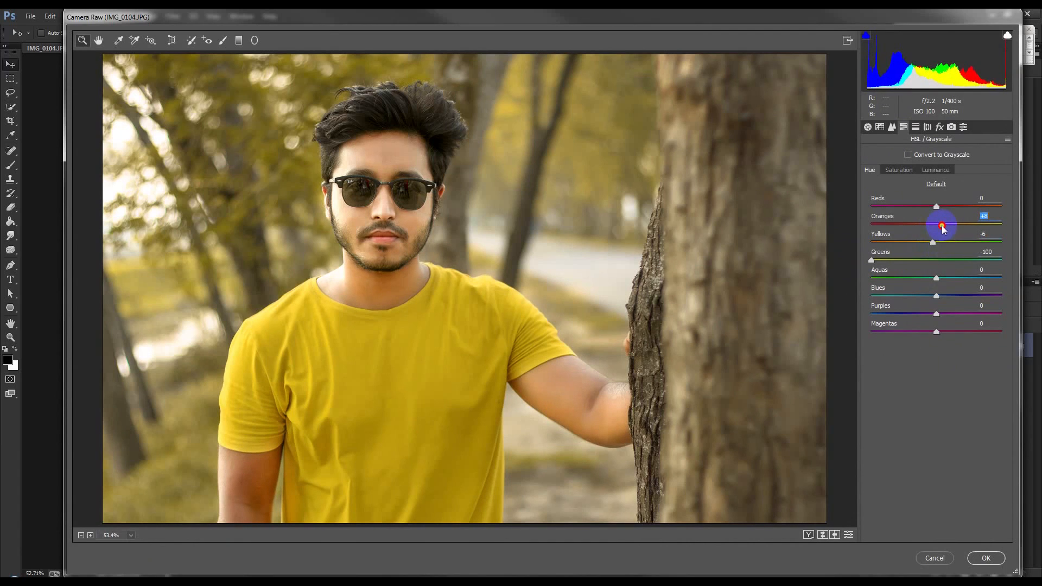
pyautogui.moveTo(871, 260); pyautogui.dragTo(921, 263)
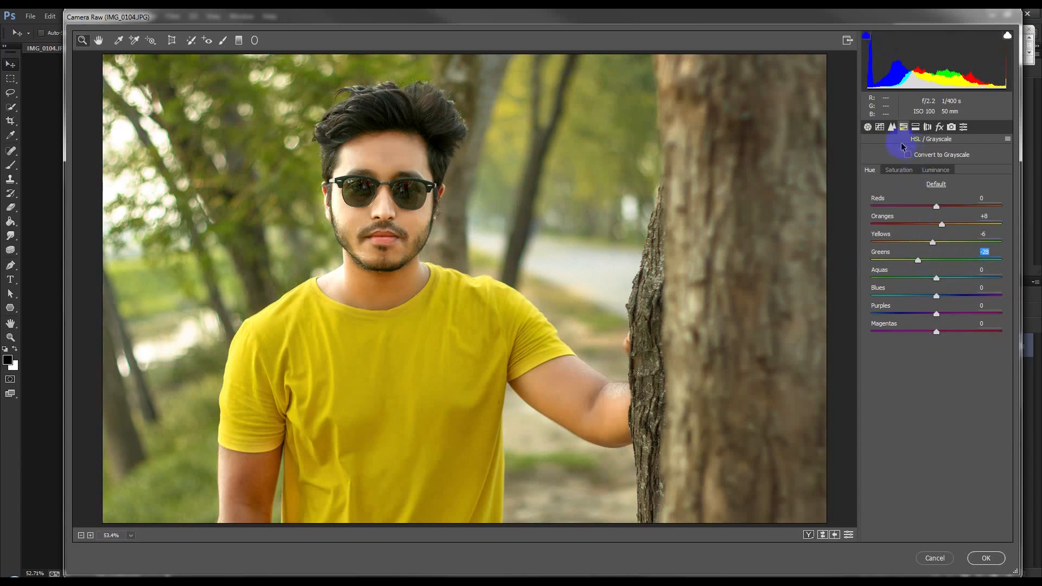
# Darken the photo's edges with a negative post-crop vignette and fine-tune the Dehaze amount.
pyautogui.click(872, 127)
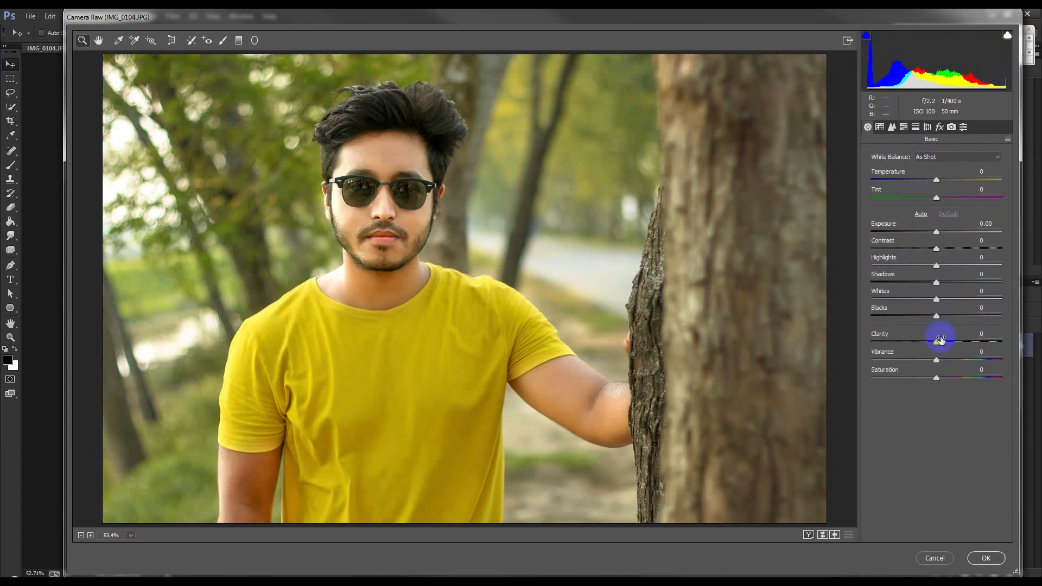
pyautogui.moveTo(938, 342); pyautogui.dragTo(914, 319)
pyautogui.click(940, 127)
pyautogui.moveTo(942, 174); pyautogui.dragTo(943, 176)
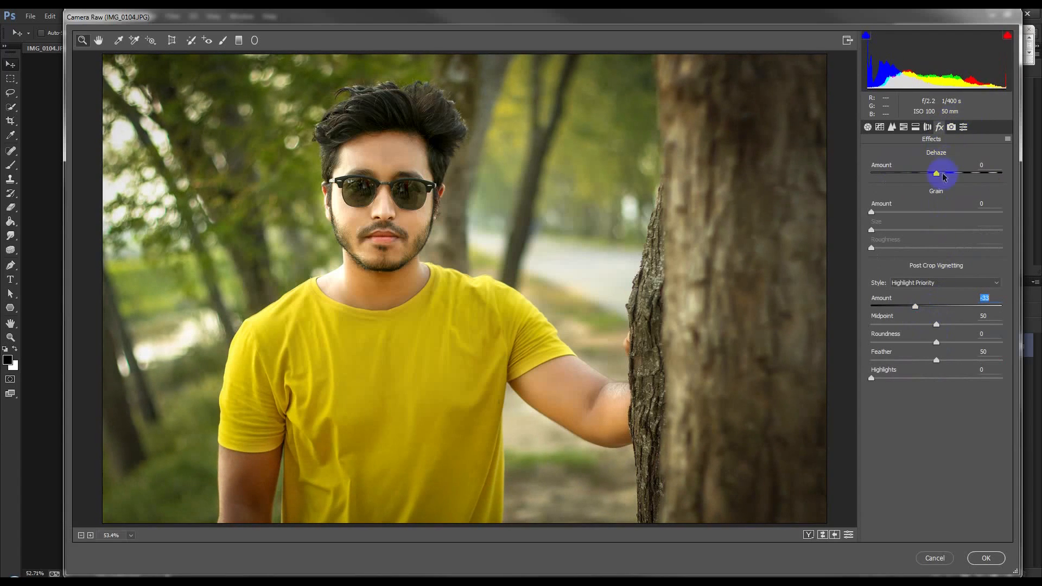
pyautogui.moveTo(919, 312); pyautogui.dragTo(924, 307)
pyautogui.moveTo(936, 175)
pyautogui.mouseDown()
pyautogui.moveTo(947, 174)
pyautogui.moveTo(926, 172)
pyautogui.moveTo(939, 175)
pyautogui.mouseUp()
# Lift the midtones on the RGB point tone curve, placing a point at input 118, output 130.
pyautogui.click(891, 127)
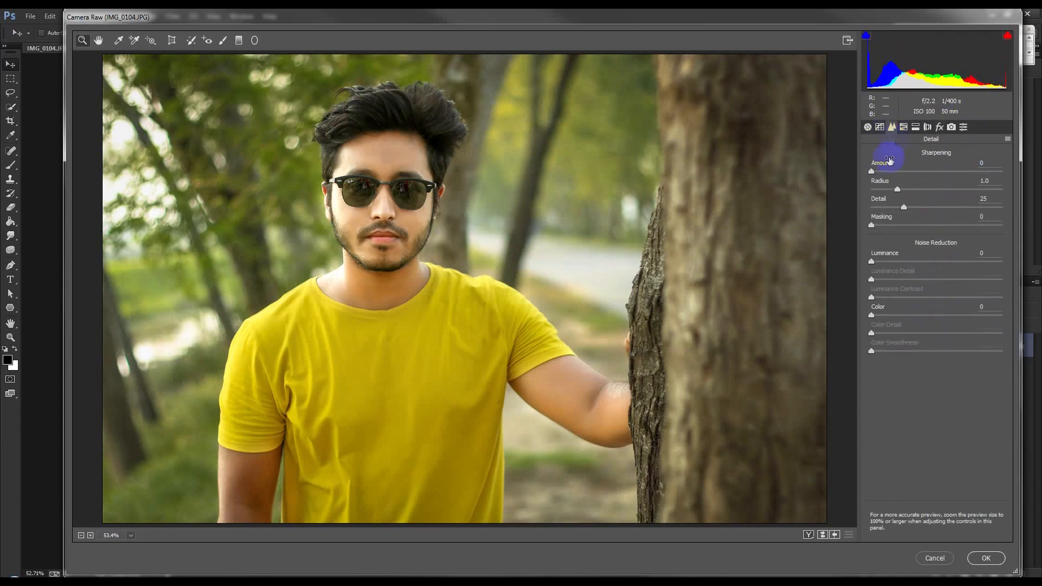
pyautogui.click(880, 127)
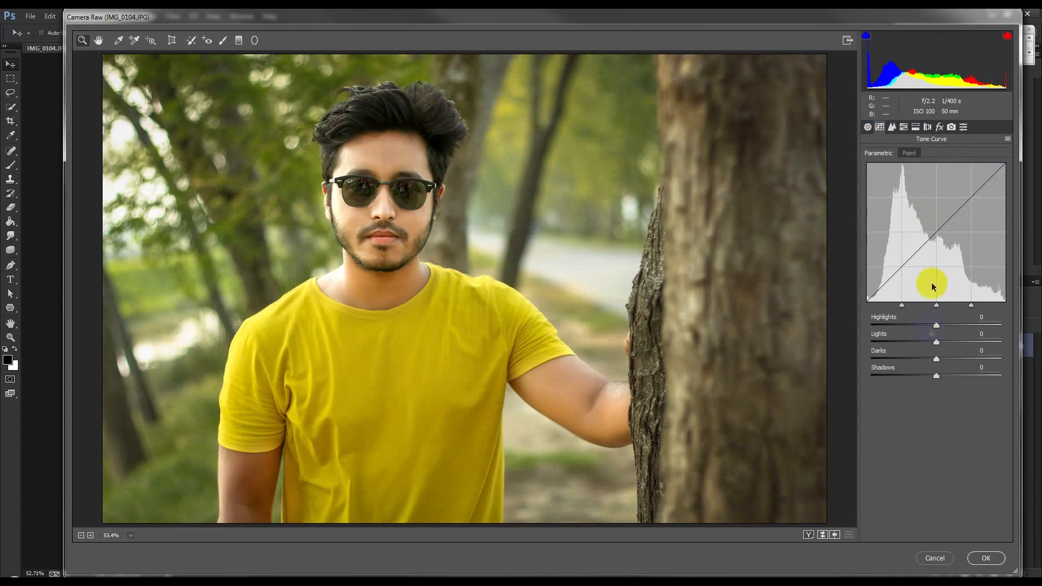
pyautogui.click(909, 154)
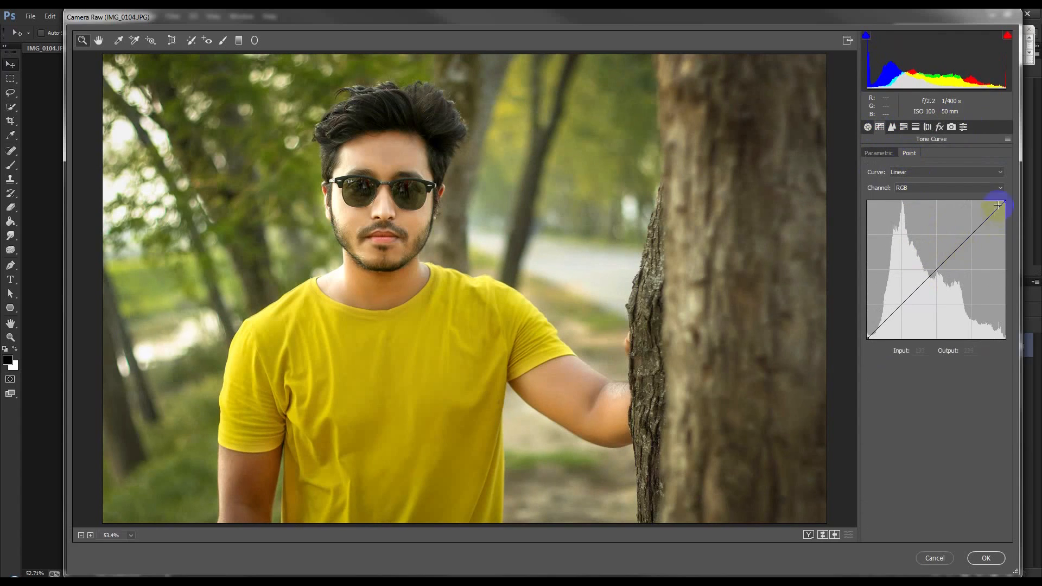
pyautogui.moveTo(1001, 202); pyautogui.dragTo(932, 270)
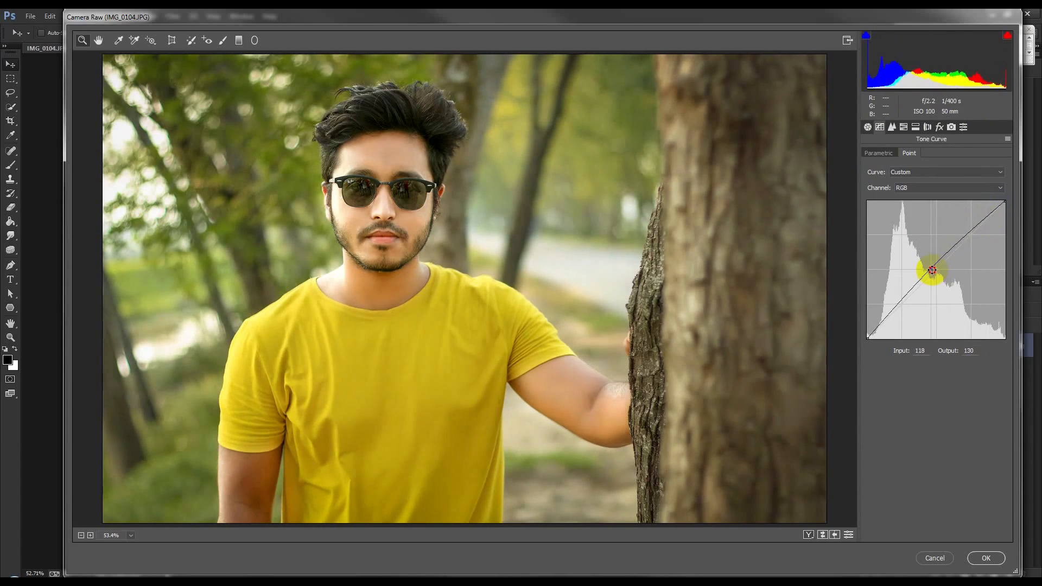
# Move the green curve's highlight endpoint to input 248, output 255 and its shadow endpoint to input 13, output 0.
pyautogui.click(930, 187)
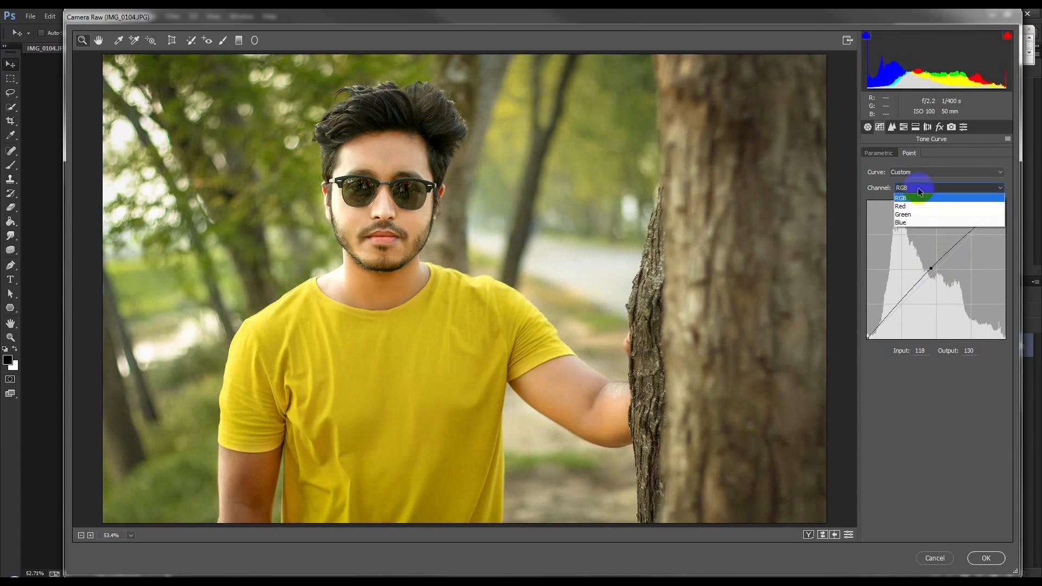
pyautogui.click(910, 216)
pyautogui.moveTo(1005, 202)
pyautogui.mouseDown()
pyautogui.moveTo(1009, 213)
pyautogui.moveTo(990, 199)
pyautogui.moveTo(1001, 194)
pyautogui.mouseUp()
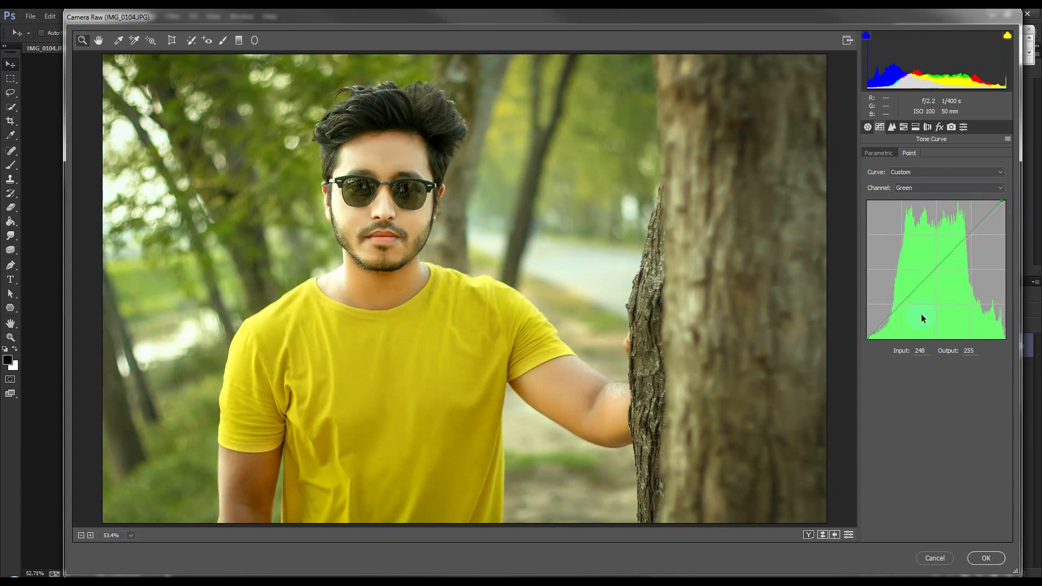
pyautogui.moveTo(868, 340); pyautogui.dragTo(873, 344)
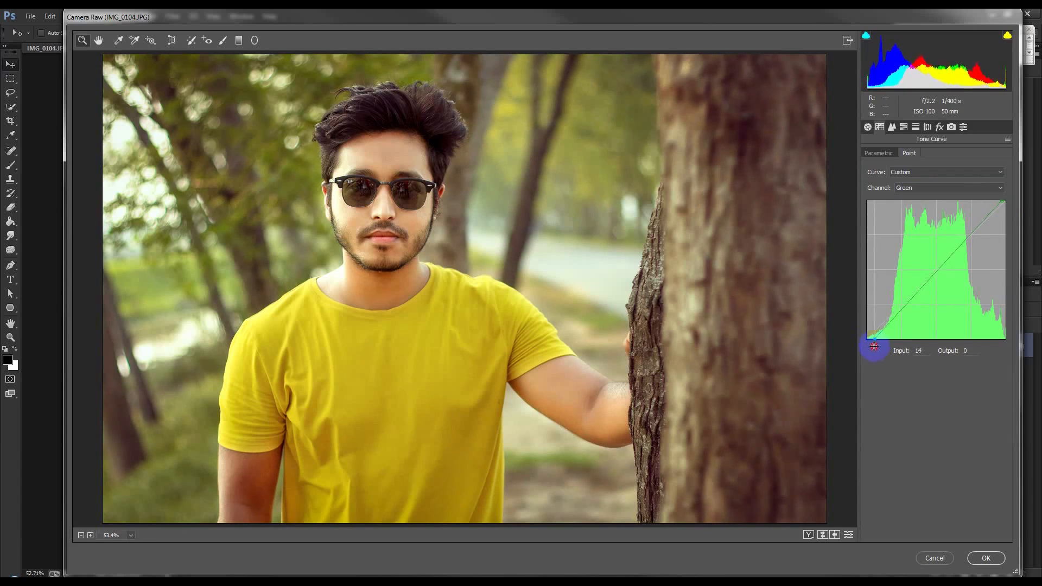
pyautogui.moveTo(865, 349); pyautogui.dragTo(874, 351)
# Set the blue curve's highlight endpoint to input 238, output 230 and its shadow endpoint to 0, 0, and apply the filter.
pyautogui.click(942, 190)
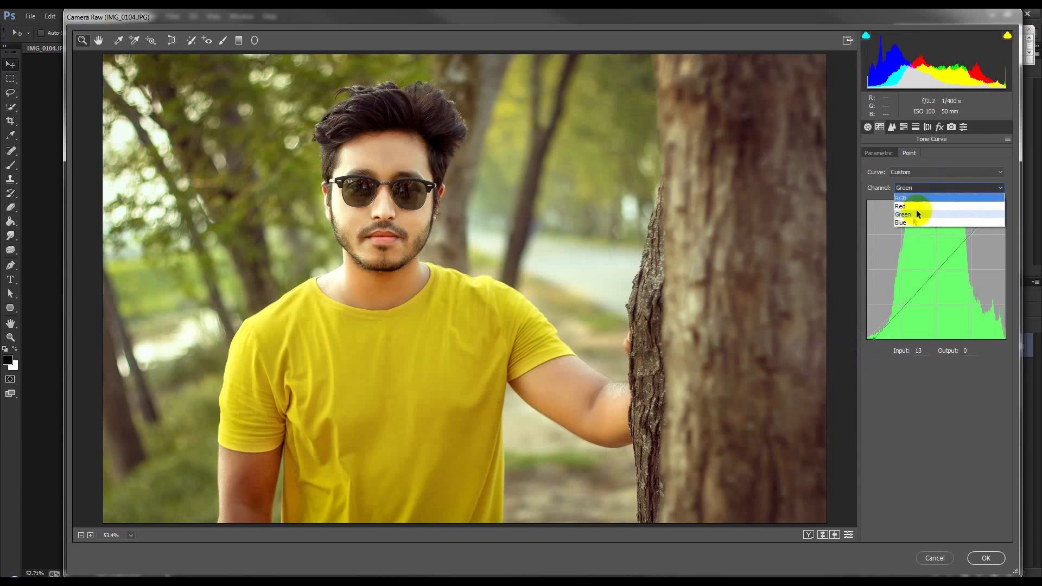
pyautogui.click(914, 218)
pyautogui.moveTo(1004, 201)
pyautogui.mouseDown()
pyautogui.moveTo(1008, 213)
pyautogui.moveTo(983, 211)
pyautogui.moveTo(996, 214)
pyautogui.mouseUp()
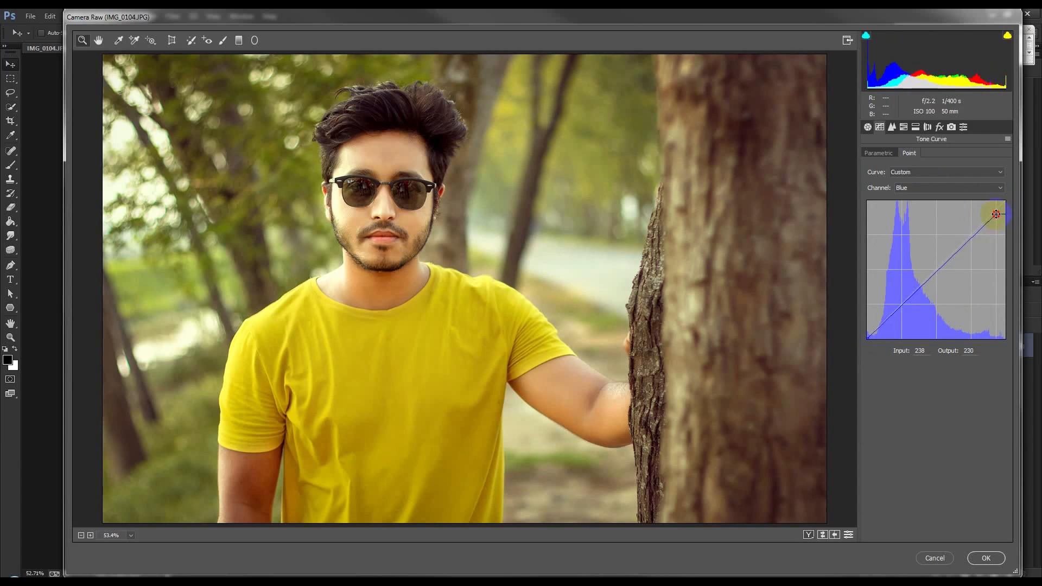
pyautogui.moveTo(867, 338); pyautogui.dragTo(882, 320)
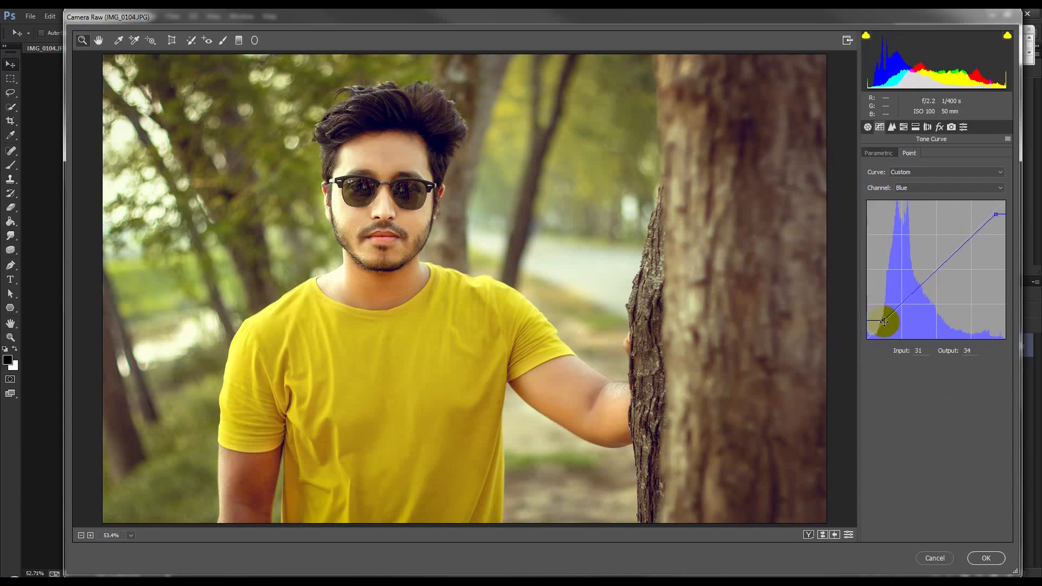
pyautogui.moveTo(882, 320); pyautogui.dragTo(844, 342)
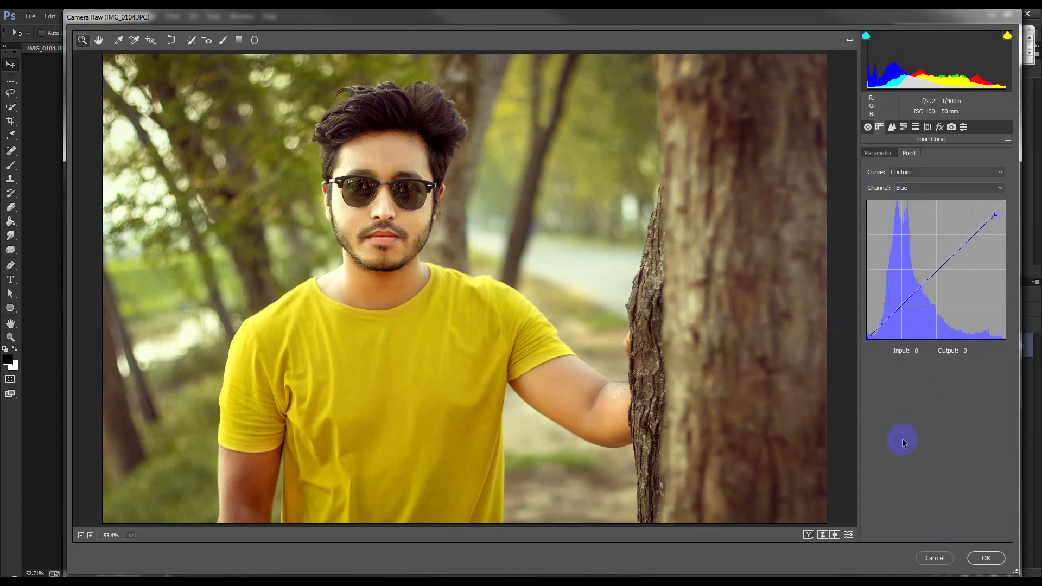
pyautogui.click(985, 559)
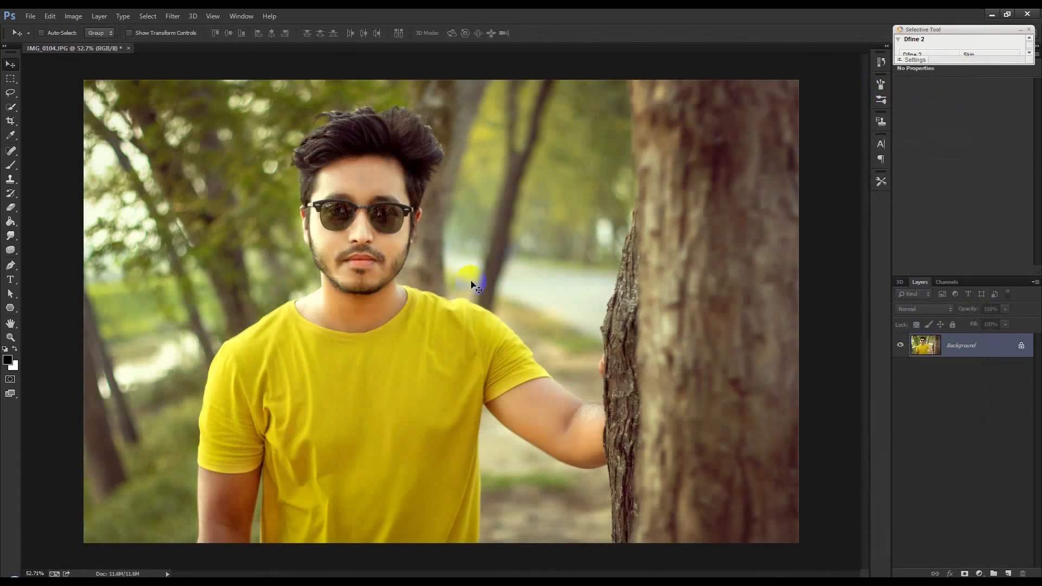
# Compare the portrait before and after the last Camera Raw grading.
pyautogui.hotkey('ctrl', 'z')
pyautogui.hotkey('ctrl', 'z')
pyautogui.press('alt')
pyautogui.scroll(1, 564, 296)
pyautogui.scroll(-2, 612, 275)
pyautogui.scroll(1, 611, 276)
pyautogui.scroll(1, 610, 276)
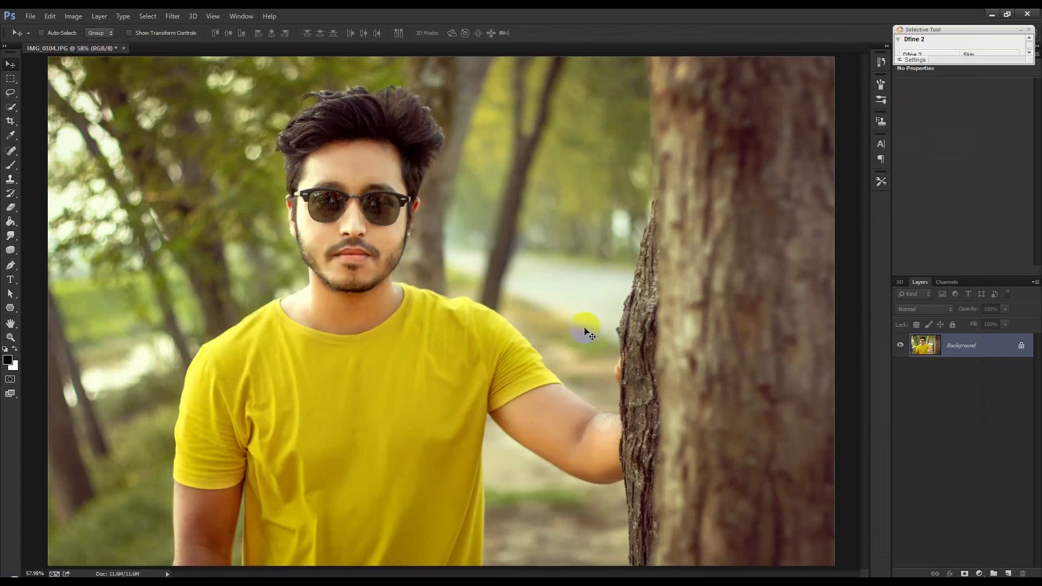
# Brighten the fold highlights on the shirt's left shoulder and sleeve with a 24 px Dodge brush, Midtones, 20% exposure.
pyautogui.click(11, 236)
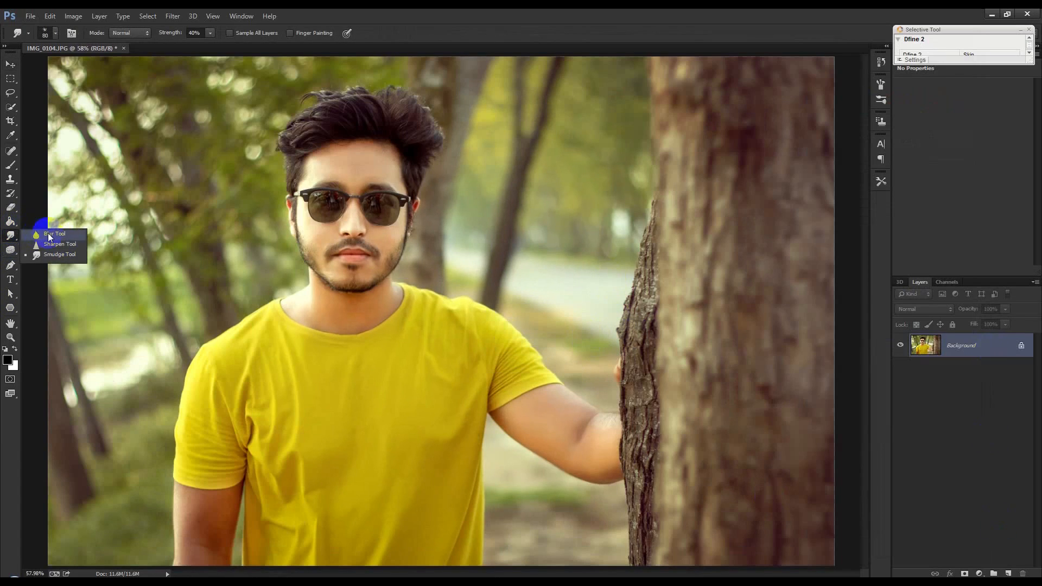
pyautogui.rightClick(12, 251)
pyautogui.click(48, 248)
pyautogui.scroll(8, 216, 389)
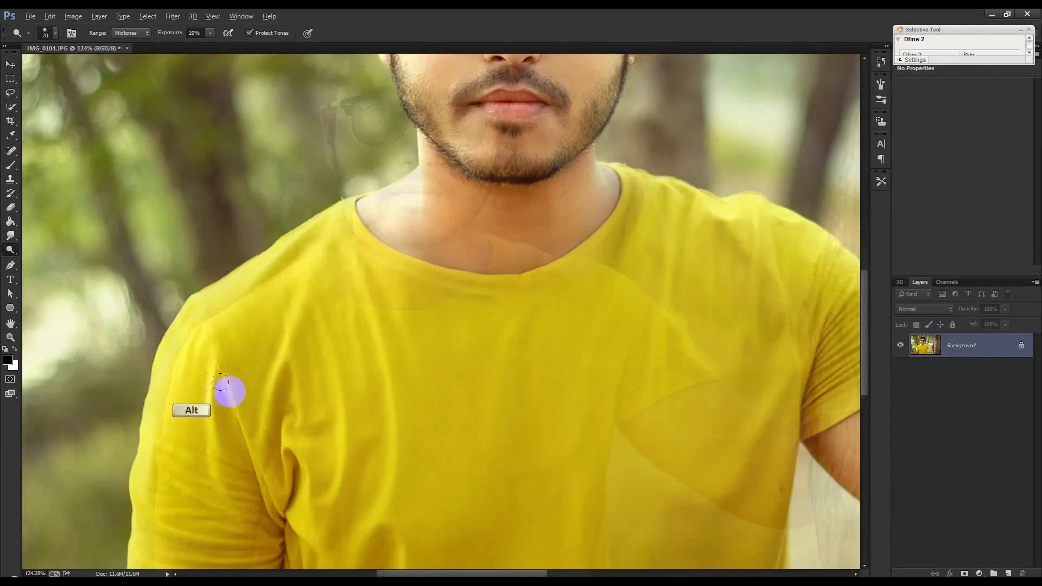
pyautogui.scroll(2, 360, 335)
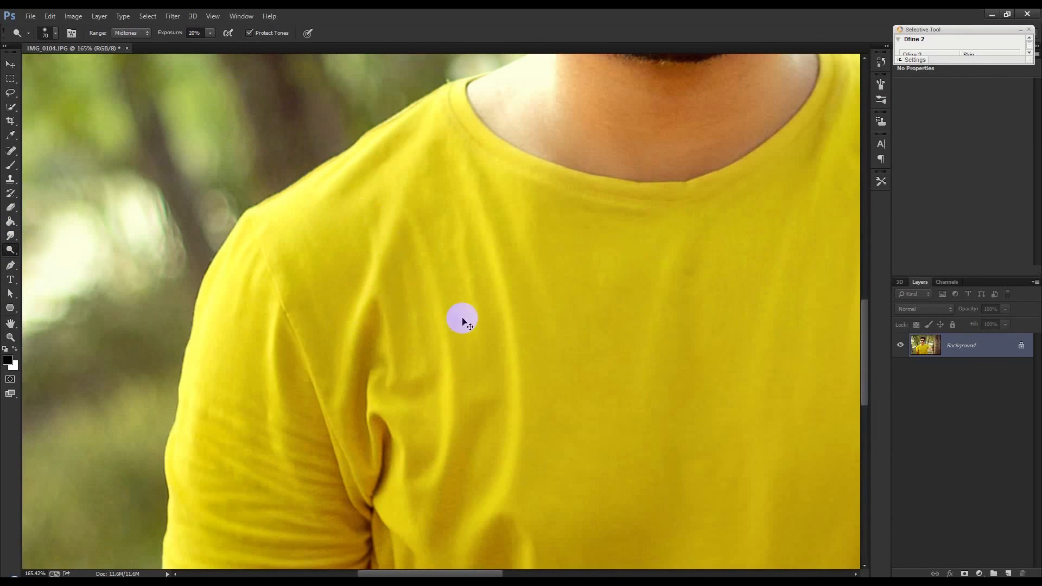
pyautogui.hotkey('ctrl', 'z')
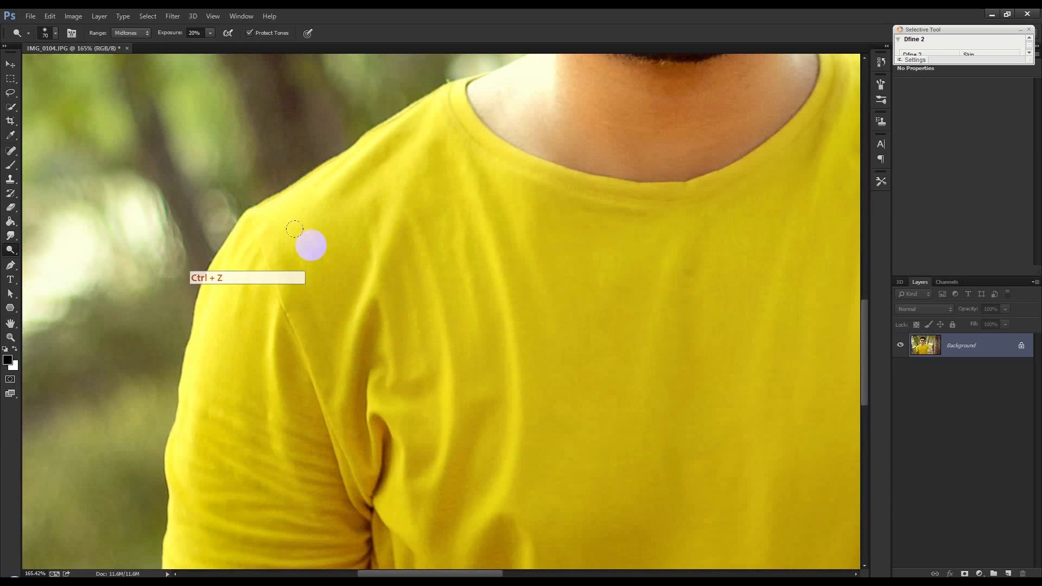
pyautogui.rightClick(286, 213)
pyautogui.moveTo(353, 239); pyautogui.dragTo(345, 239)
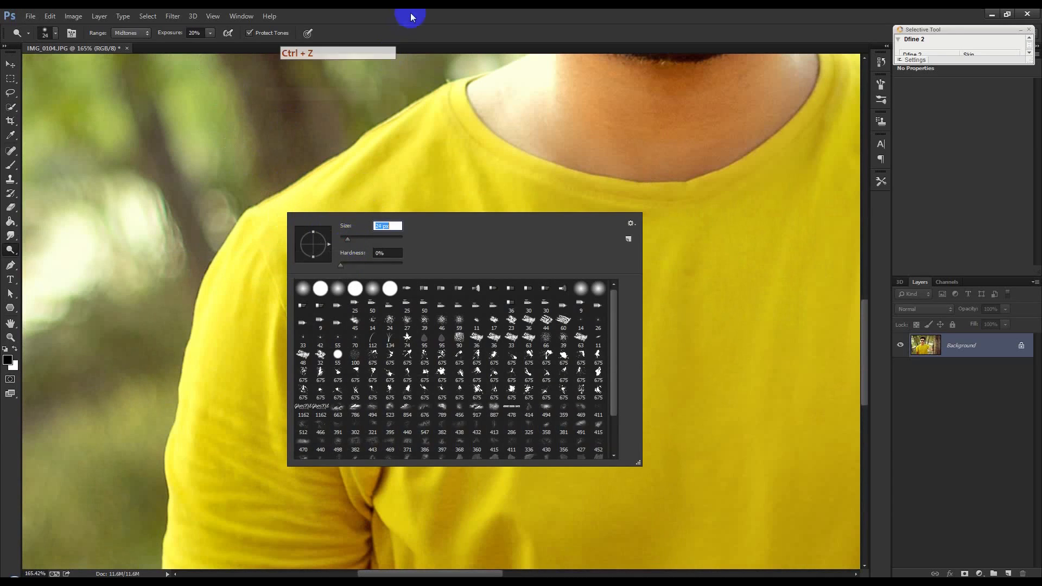
pyautogui.click(384, 200)
pyautogui.moveTo(395, 193)
pyautogui.mouseDown()
pyautogui.moveTo(354, 309)
pyautogui.moveTo(341, 388)
pyautogui.moveTo(370, 276)
pyautogui.mouseUp()
pyautogui.moveTo(266, 343)
pyautogui.mouseDown()
pyautogui.moveTo(272, 412)
pyautogui.moveTo(277, 349)
pyautogui.mouseUp()
pyautogui.moveTo(434, 406)
pyautogui.mouseDown()
pyautogui.moveTo(448, 459)
pyautogui.moveTo(450, 386)
pyautogui.moveTo(434, 289)
pyautogui.mouseUp()
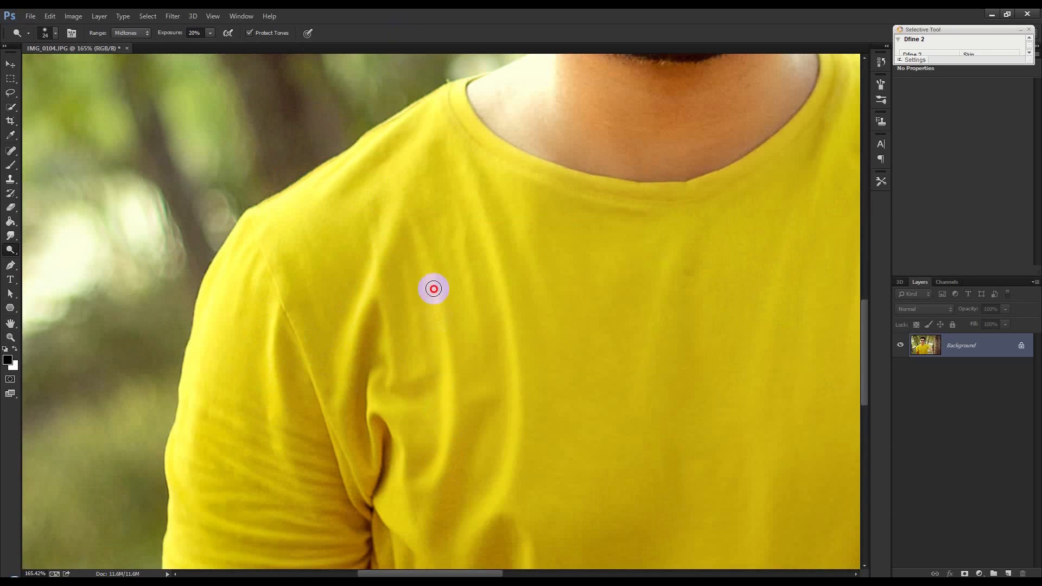
# Dodge the long fold highlights running down the shirt's chest from the collar to the waist.
pyautogui.moveTo(416, 241)
pyautogui.mouseDown()
pyautogui.moveTo(458, 300)
pyautogui.moveTo(495, 272)
pyautogui.moveTo(514, 351)
pyautogui.moveTo(506, 477)
pyautogui.mouseUp()
pyautogui.scroll(-3, 476, 530)
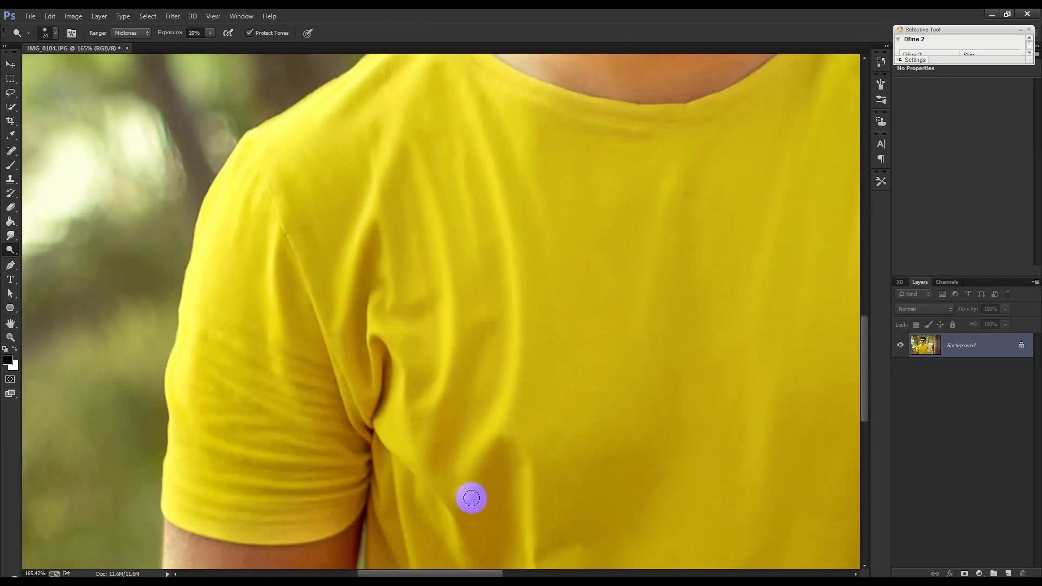
pyautogui.moveTo(461, 495)
pyautogui.mouseDown()
pyautogui.moveTo(491, 439)
pyautogui.moveTo(521, 458)
pyautogui.moveTo(527, 528)
pyautogui.moveTo(532, 472)
pyautogui.moveTo(528, 485)
pyautogui.moveTo(505, 429)
pyautogui.moveTo(464, 489)
pyautogui.moveTo(516, 349)
pyautogui.moveTo(495, 184)
pyautogui.mouseUp()
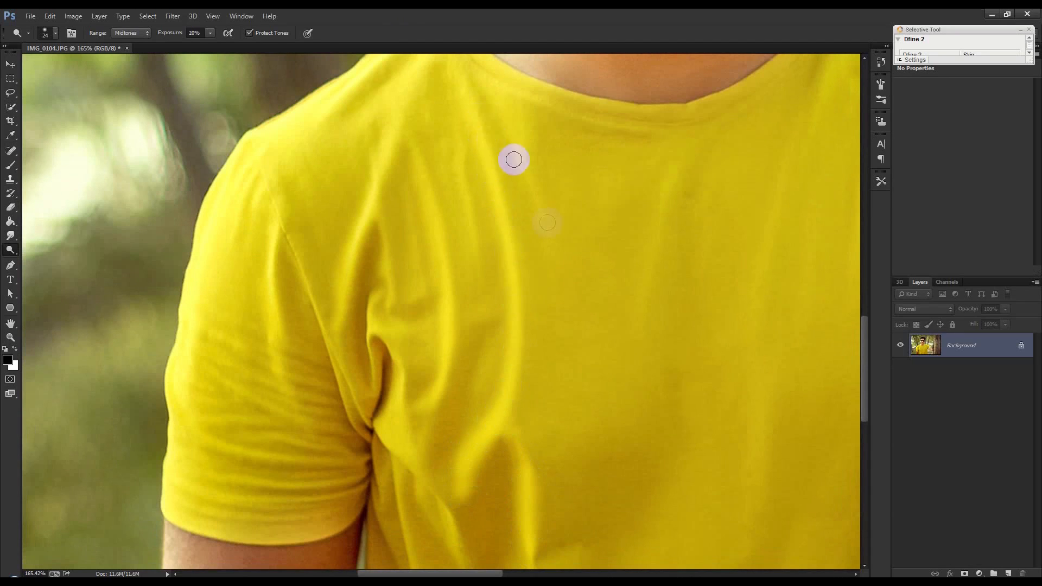
pyautogui.scroll(5, 556, 249)
pyautogui.scroll(-2, 555, 207)
pyautogui.moveTo(624, 215)
pyautogui.mouseDown()
pyautogui.moveTo(637, 209)
pyautogui.moveTo(626, 217)
pyautogui.moveTo(519, 194)
pyautogui.mouseUp()
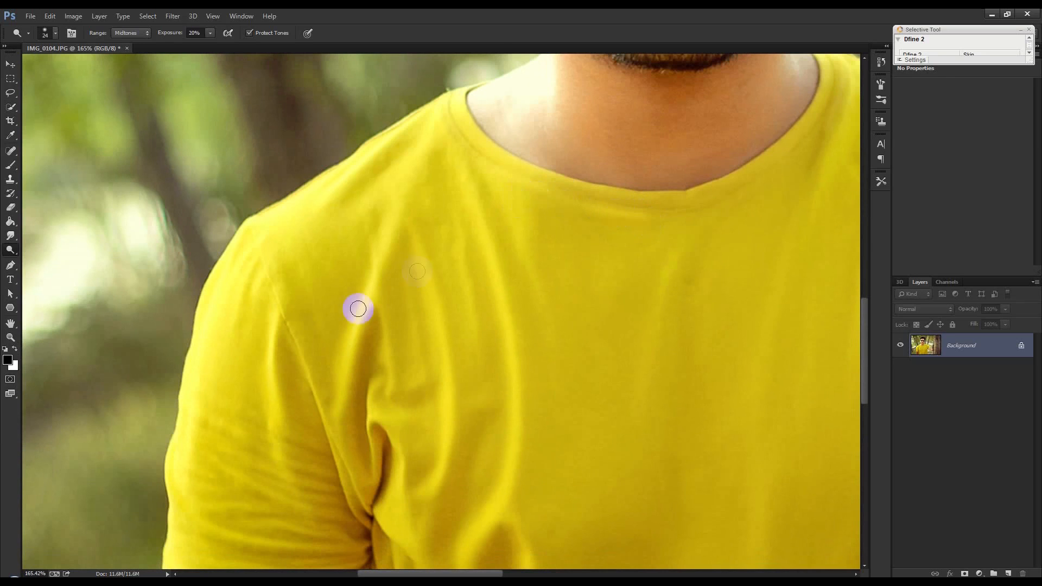
# Dodge the fold highlights on the lower left part of the shirt near the image's bottom edge.
pyautogui.scroll(-2, 297, 358)
pyautogui.scroll(-8, 318, 421)
pyautogui.hscroll(4, 425, 163)
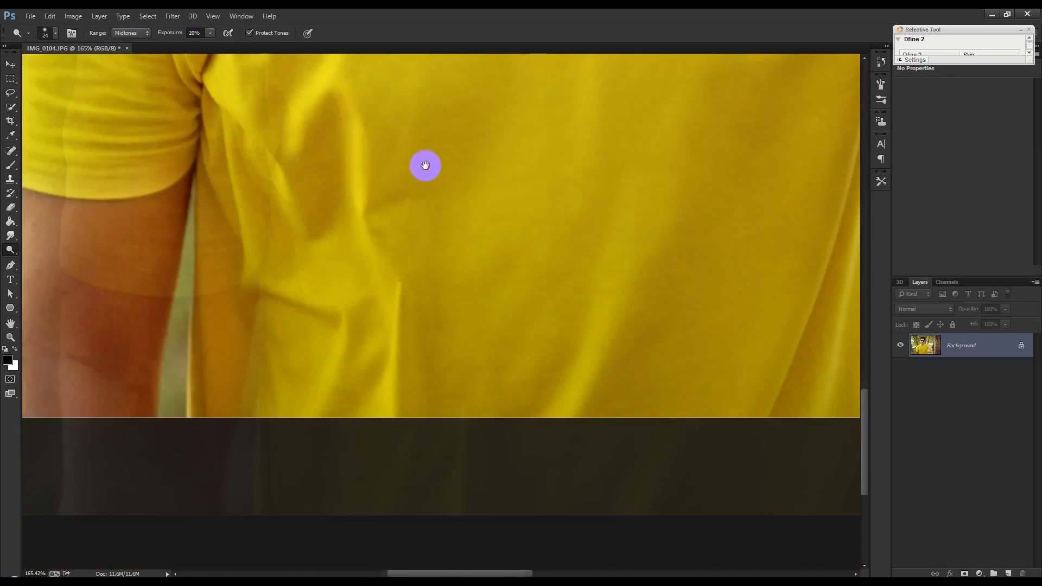
pyautogui.moveTo(385, 406)
pyautogui.mouseDown()
pyautogui.moveTo(382, 375)
pyautogui.moveTo(392, 380)
pyautogui.moveTo(400, 278)
pyautogui.mouseUp()
pyautogui.moveTo(319, 415)
pyautogui.mouseDown()
pyautogui.moveTo(330, 389)
pyautogui.moveTo(326, 406)
pyautogui.moveTo(326, 394)
pyautogui.moveTo(337, 415)
pyautogui.moveTo(343, 320)
pyautogui.moveTo(282, 284)
pyautogui.moveTo(342, 301)
pyautogui.moveTo(249, 264)
pyautogui.moveTo(232, 109)
pyautogui.moveTo(297, 206)
pyautogui.mouseUp()
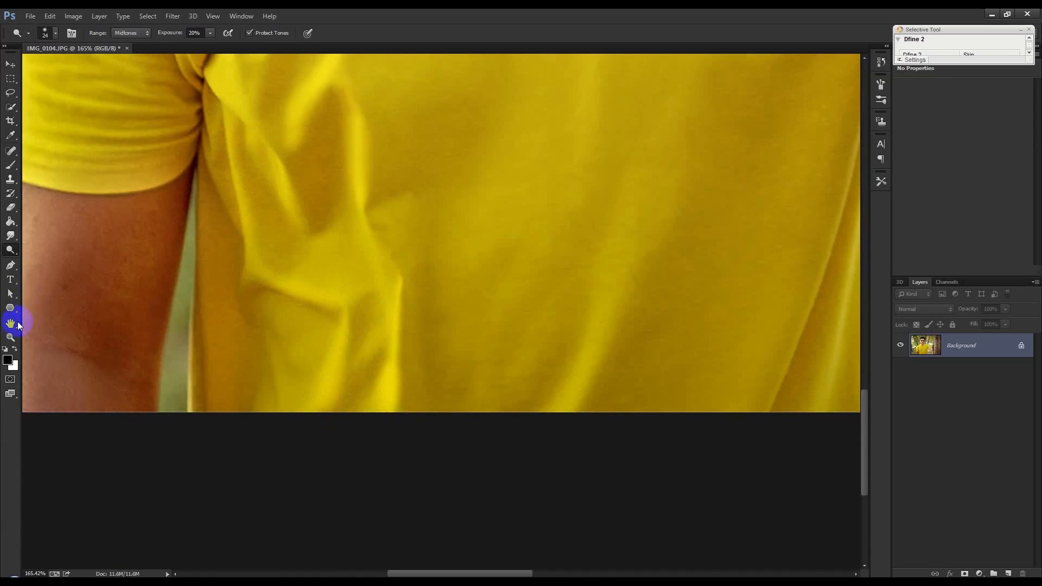
# Darken the creases between the lower shirt folds with the Burn tool, Midtones, 9% exposure, reducing the brush to 25 px.
pyautogui.click(11, 252)
pyautogui.click(46, 256)
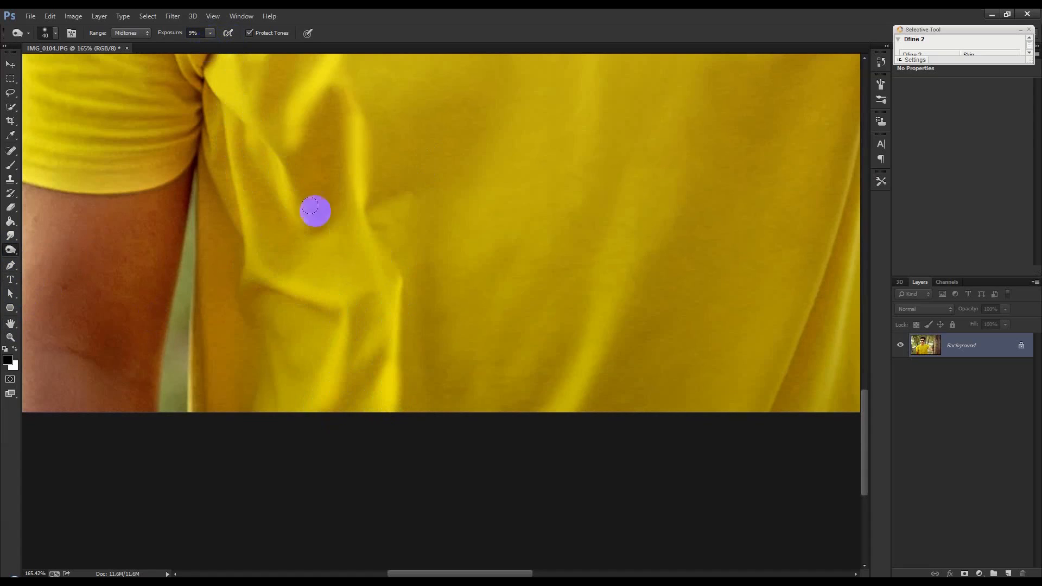
pyautogui.moveTo(314, 329)
pyautogui.mouseDown()
pyautogui.moveTo(269, 303)
pyautogui.moveTo(330, 319)
pyautogui.moveTo(324, 365)
pyautogui.moveTo(293, 369)
pyautogui.moveTo(279, 336)
pyautogui.moveTo(365, 344)
pyautogui.moveTo(358, 332)
pyautogui.moveTo(370, 361)
pyautogui.moveTo(352, 395)
pyautogui.moveTo(351, 382)
pyautogui.mouseUp()
pyautogui.press('[')
pyautogui.moveTo(324, 211)
pyautogui.mouseDown()
pyautogui.moveTo(335, 155)
pyautogui.moveTo(323, 126)
pyautogui.moveTo(320, 178)
pyautogui.mouseUp()
pyautogui.scroll(2, 186, 217)
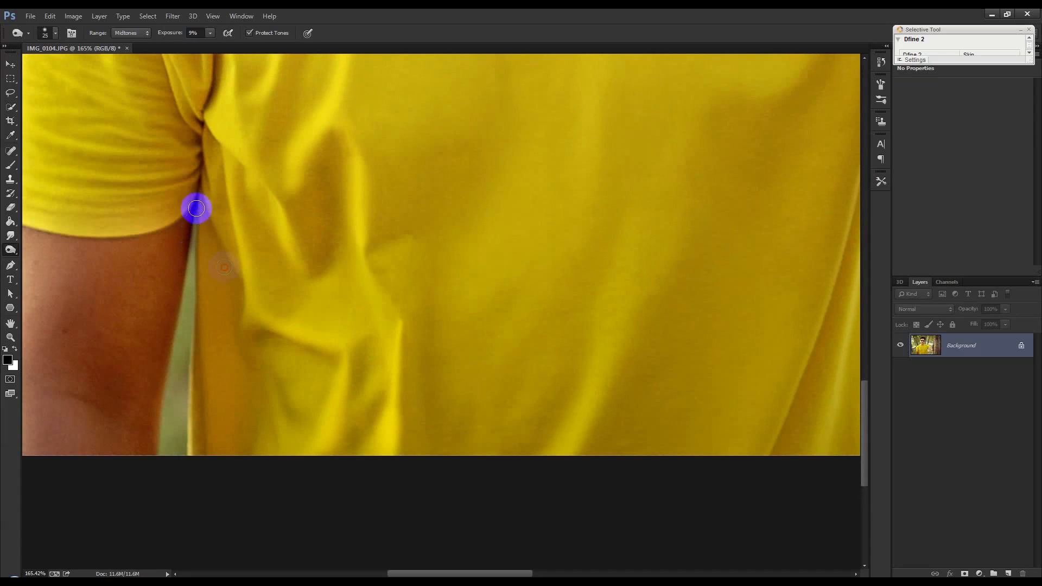
pyautogui.moveTo(220, 337)
pyautogui.mouseDown()
pyautogui.moveTo(195, 377)
pyautogui.moveTo(198, 459)
pyautogui.moveTo(247, 427)
pyautogui.moveTo(251, 369)
pyautogui.moveTo(411, 415)
pyautogui.moveTo(416, 428)
pyautogui.moveTo(423, 324)
pyautogui.moveTo(506, 408)
pyautogui.moveTo(549, 412)
pyautogui.moveTo(567, 368)
pyautogui.moveTo(587, 360)
pyautogui.moveTo(602, 302)
pyautogui.moveTo(611, 359)
pyautogui.moveTo(653, 387)
pyautogui.moveTo(735, 423)
pyautogui.moveTo(802, 418)
pyautogui.moveTo(758, 407)
pyautogui.moveTo(655, 481)
pyautogui.moveTo(660, 538)
pyautogui.moveTo(697, 474)
pyautogui.moveTo(734, 295)
pyautogui.moveTo(715, 514)
pyautogui.moveTo(723, 450)
pyautogui.moveTo(732, 544)
pyautogui.moveTo(744, 404)
pyautogui.moveTo(742, 456)
pyautogui.moveTo(653, 432)
pyautogui.moveTo(604, 383)
pyautogui.mouseUp()
# Burn the remaining fold shadows across the shirt's lower front, chest and armpit with a 35 px brush.
pyautogui.press(']')
pyautogui.scroll(-5, 633, 400)
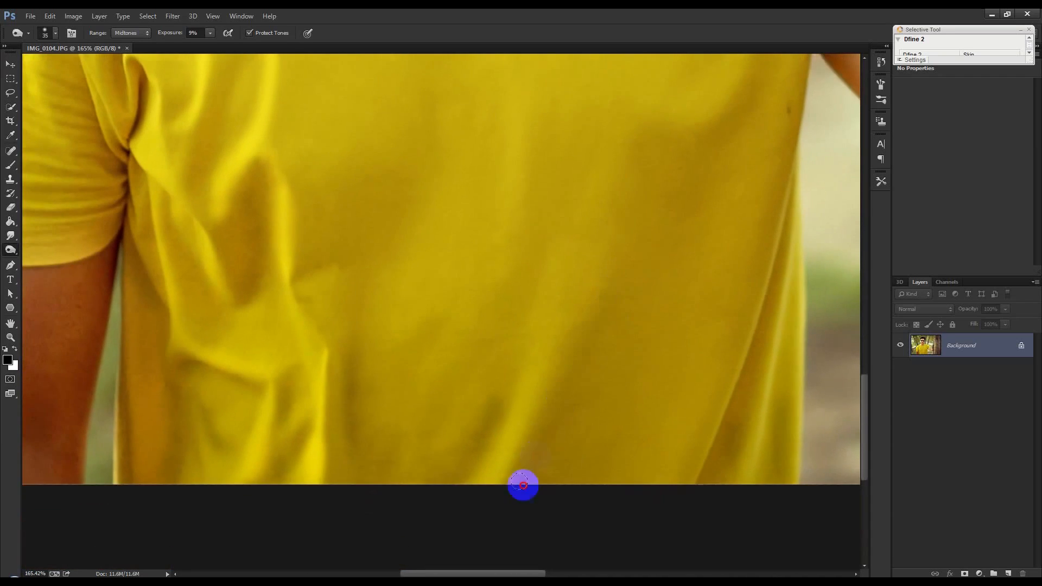
pyautogui.scroll(5, 600, 304)
pyautogui.moveTo(750, 387)
pyautogui.mouseDown()
pyautogui.moveTo(777, 308)
pyautogui.moveTo(698, 356)
pyautogui.mouseUp()
pyautogui.moveTo(423, 408); pyautogui.dragTo(599, 316)
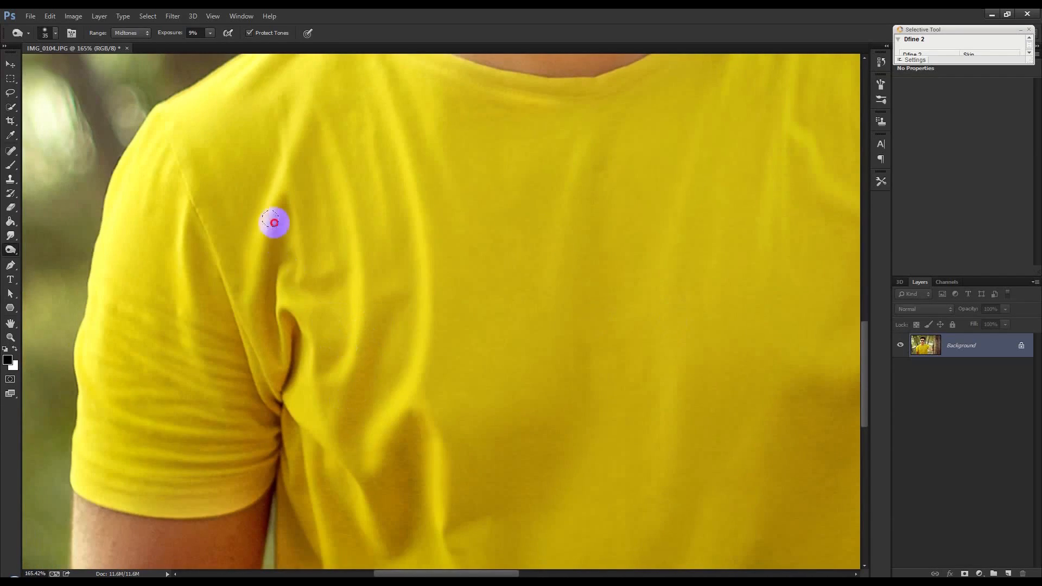
# Create a new layer above the Background and fill it with 50% Gray.
pyautogui.scroll(-4, 412, 301)
pyautogui.scroll(-2, 419, 310)
pyautogui.scroll(2, 401, 478)
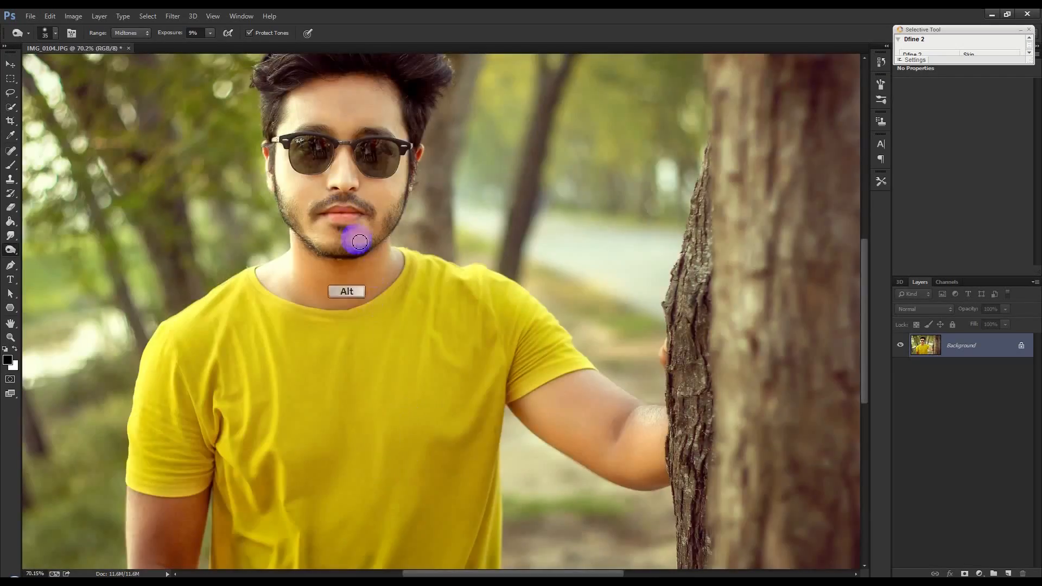
pyautogui.scroll(6, 360, 242)
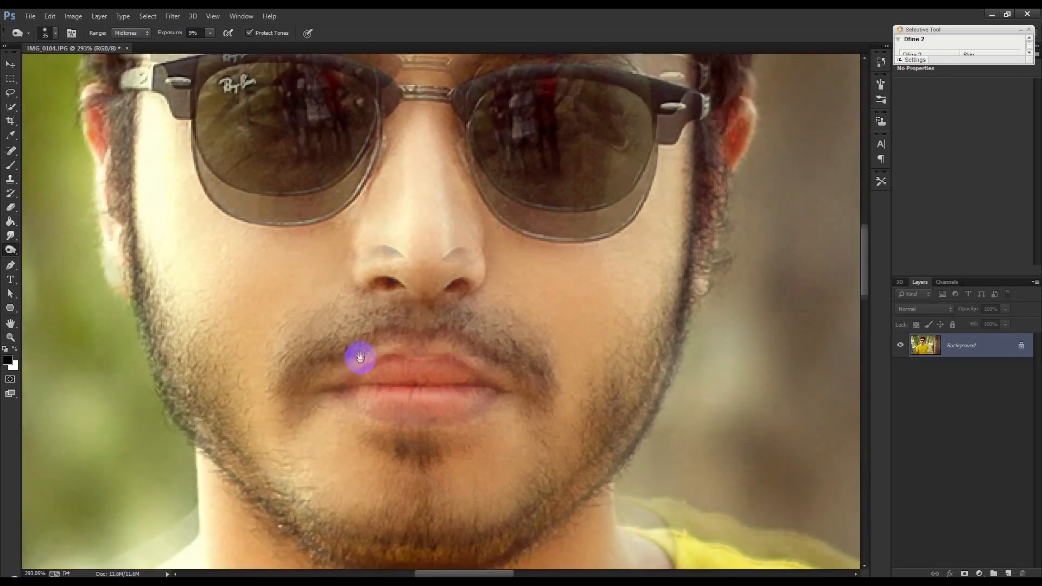
pyautogui.moveTo(361, 357); pyautogui.dragTo(359, 358)
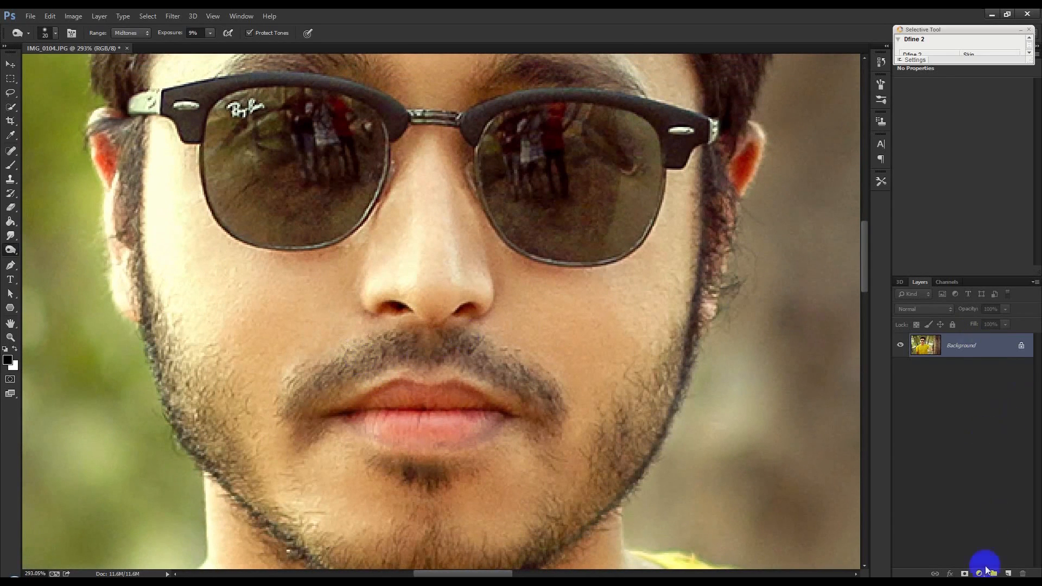
pyautogui.click(1003, 574)
pyautogui.click(73, 16)
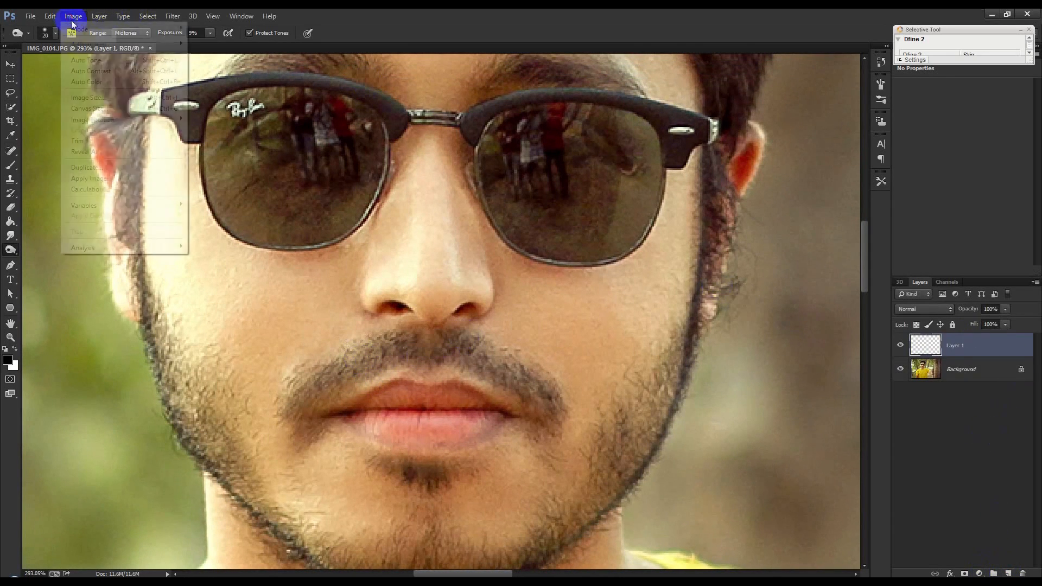
pyautogui.moveTo(49, 16)
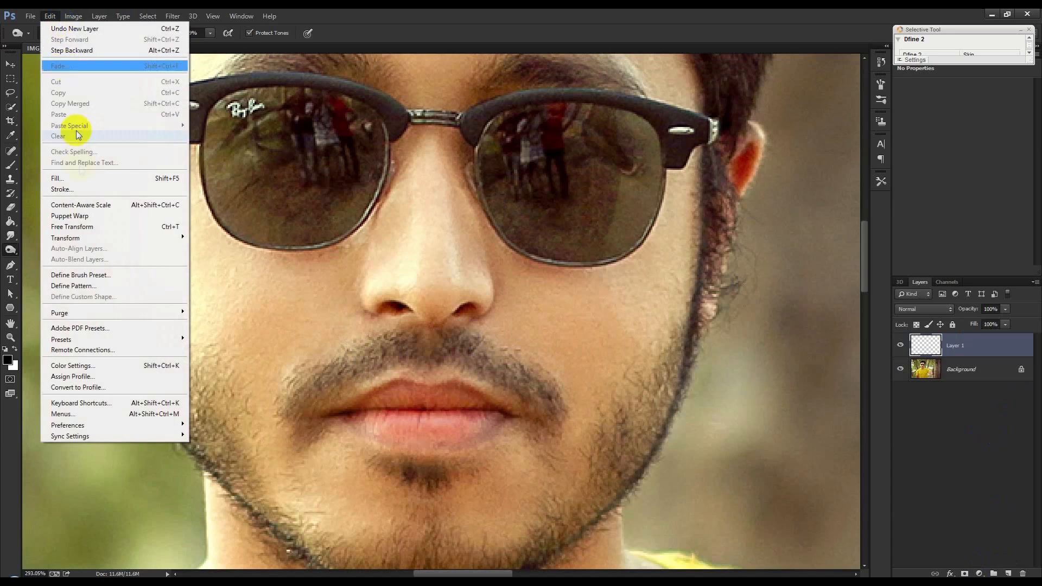
pyautogui.click(94, 182)
pyautogui.click(543, 185)
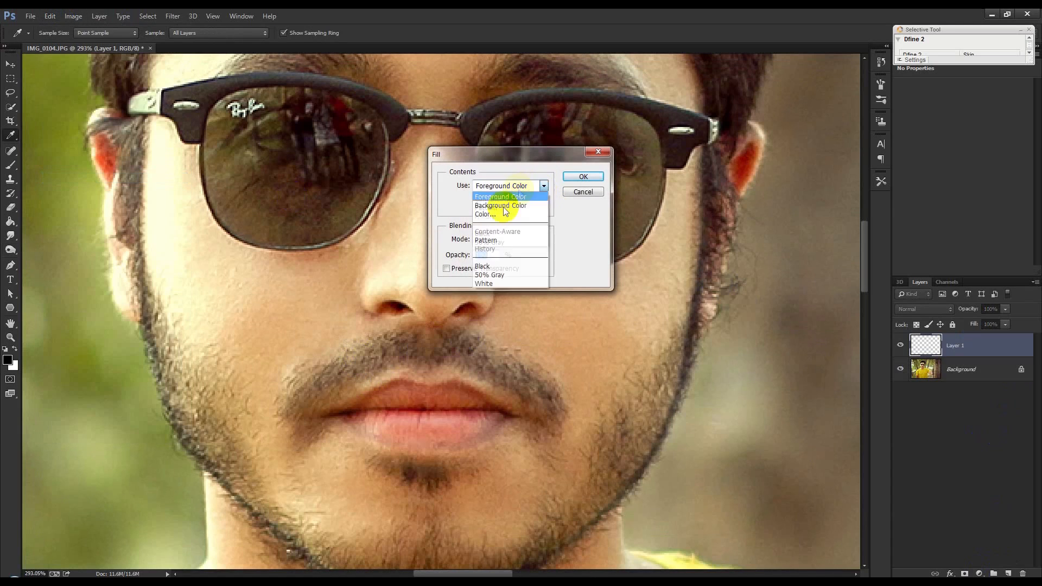
pyautogui.click(496, 272)
pyautogui.click(581, 177)
pyautogui.press('o')
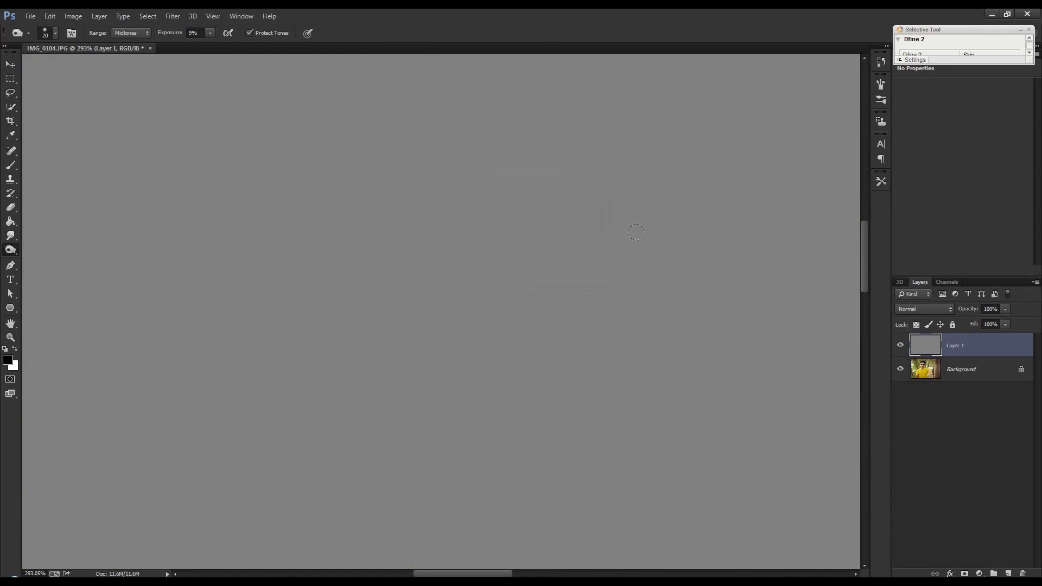
# Set the gray layer's blend mode to Overlay.
pyautogui.click(941, 310)
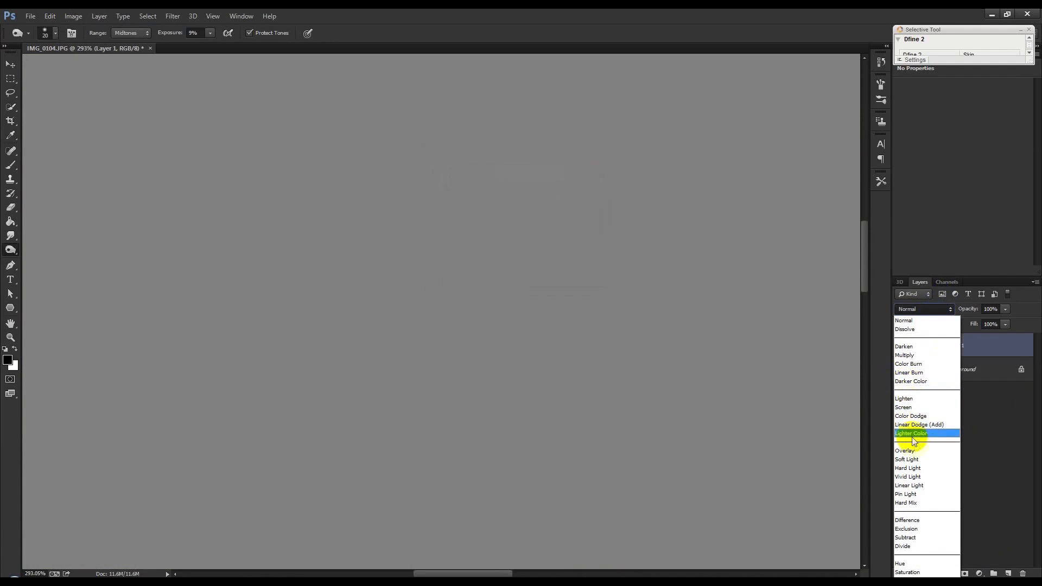
pyautogui.click(916, 451)
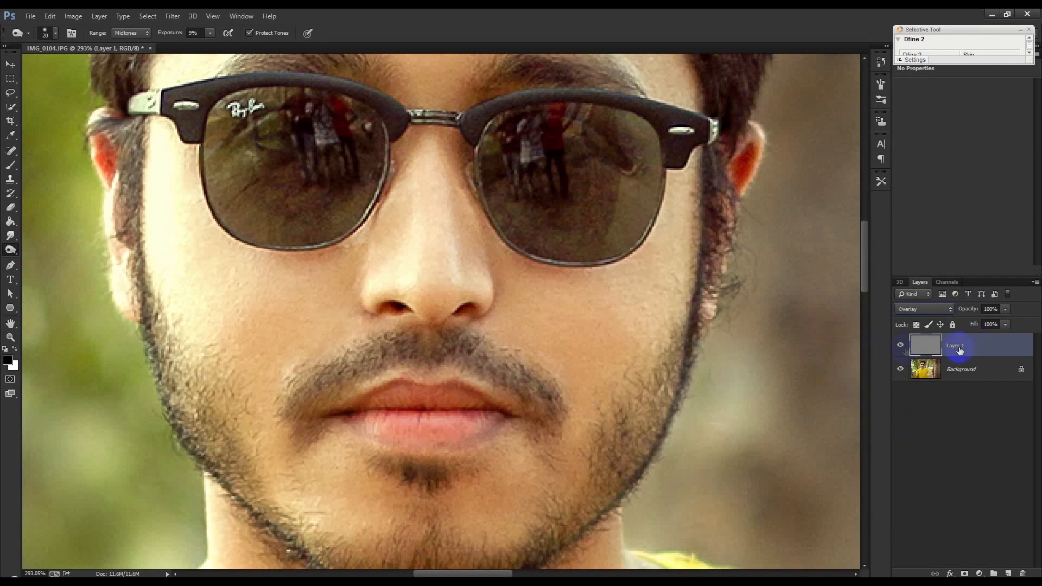
pyautogui.click(901, 348)
# Burn the shadows beside the sunglasses, at the temple and along the nose on the gray layer, using Midtones at 9% exposure.
pyautogui.moveTo(527, 324); pyautogui.dragTo(540, 300)
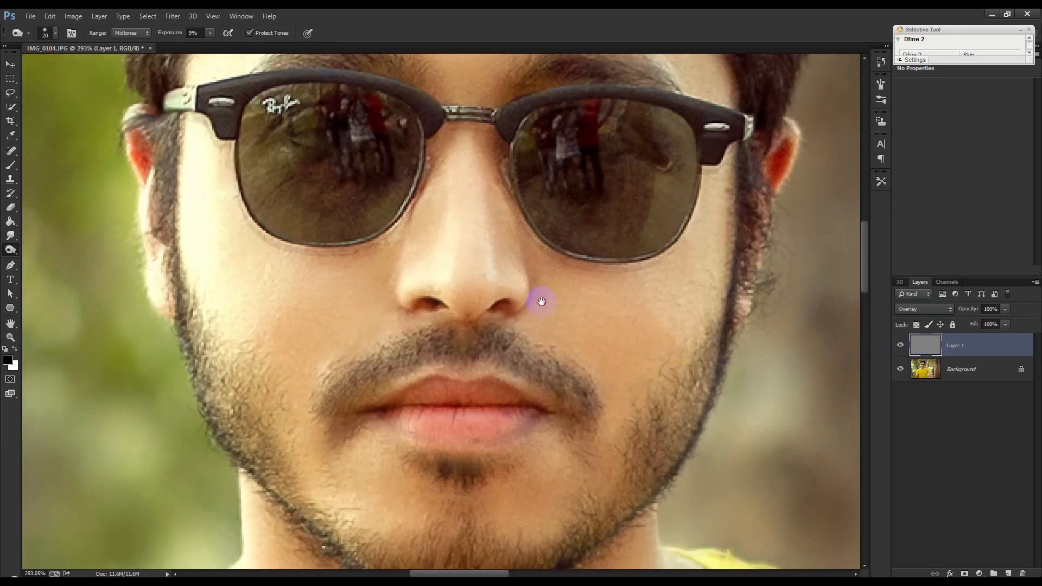
pyautogui.rightClick(10, 254)
pyautogui.click(42, 258)
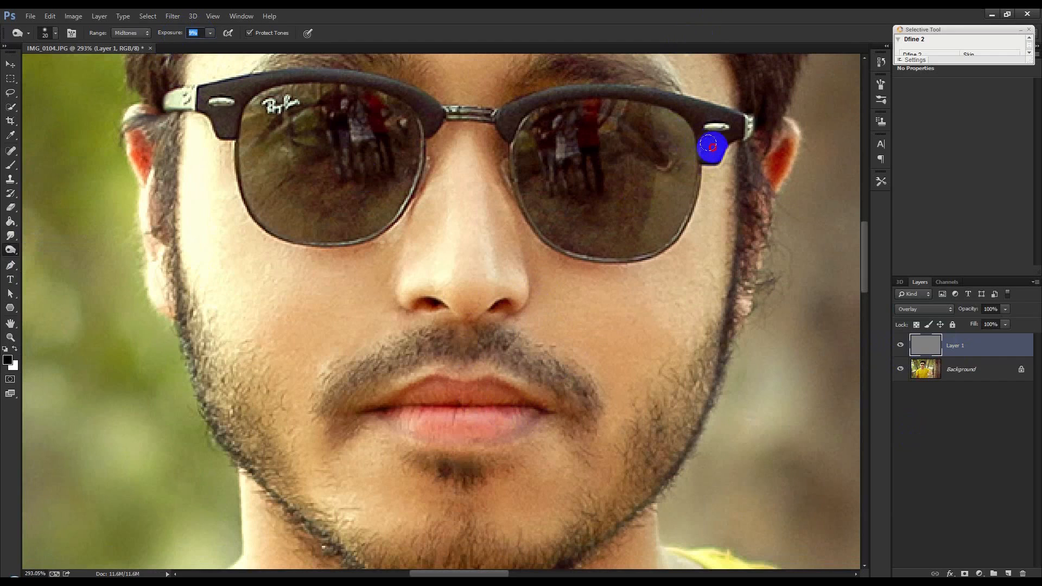
pyautogui.moveTo(735, 128); pyautogui.dragTo(744, 206)
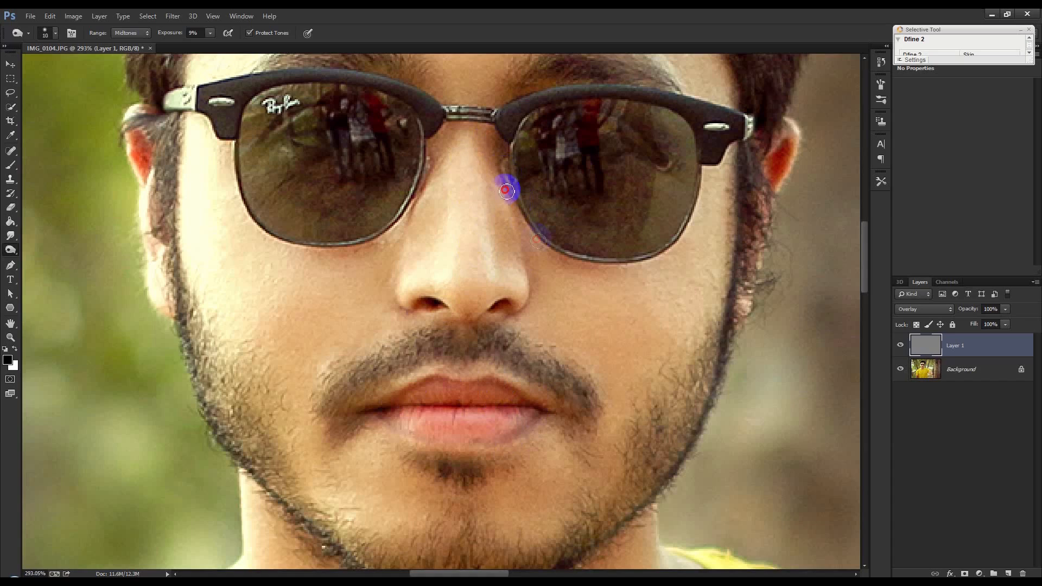
# Burn the shading around the mouth corner, beard and under the jaw, enlarging the brush from 15 to 25 px.
pyautogui.scroll(4, 574, 255)
pyautogui.press(']')
pyautogui.scroll(-7, 298, 412)
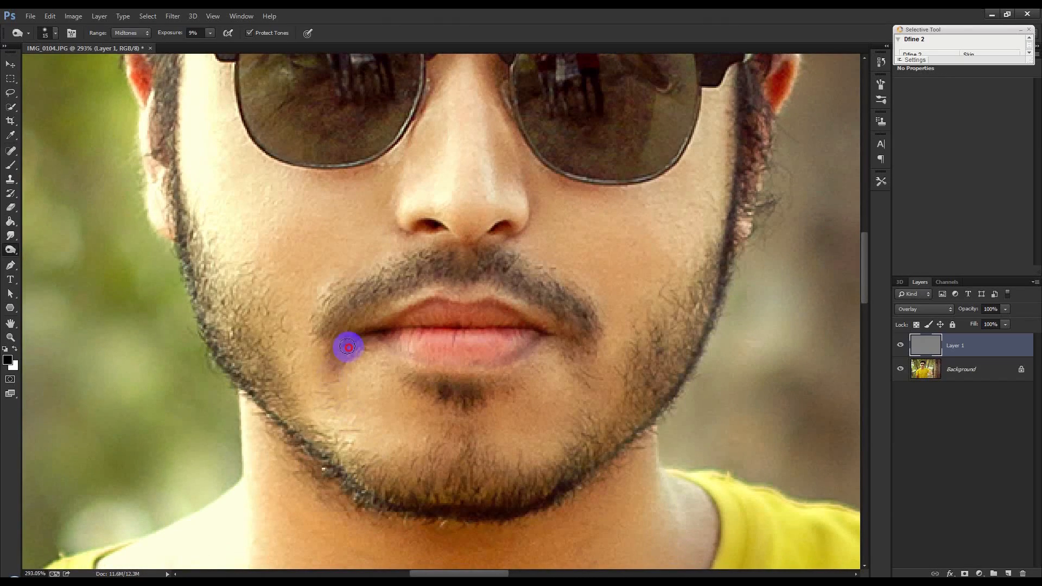
pyautogui.scroll(-5, 367, 477)
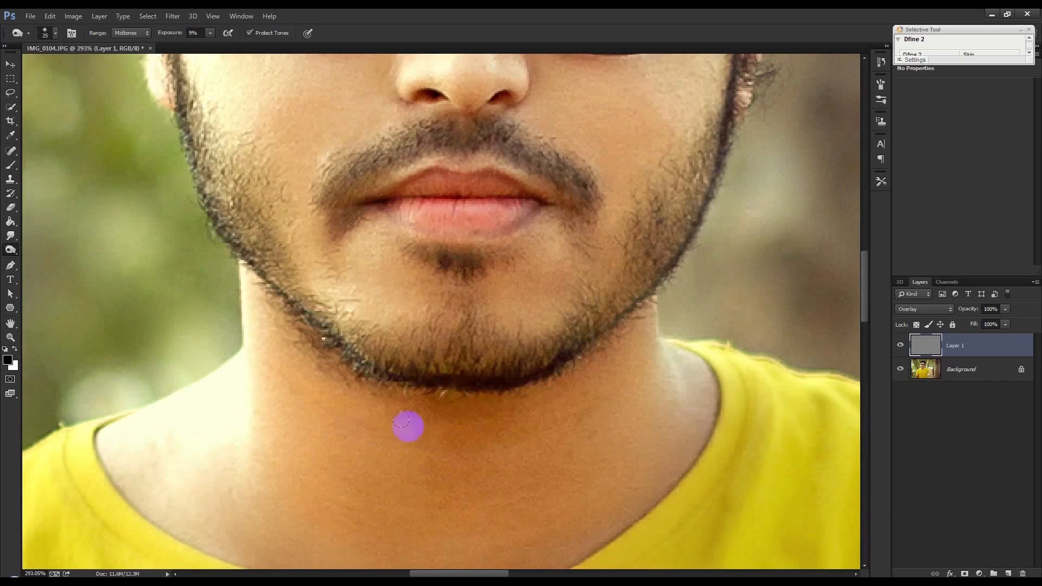
pyautogui.scroll(7, 510, 409)
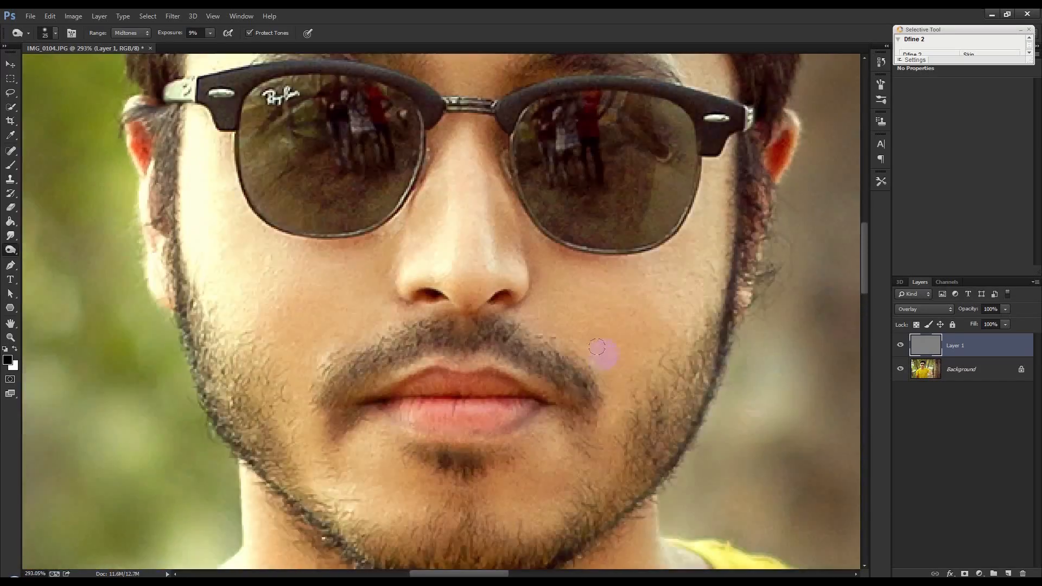
# Burn the forehead's edges along the hairline with the 25 px brush at 9% exposure.
pyautogui.scroll(13, 597, 347)
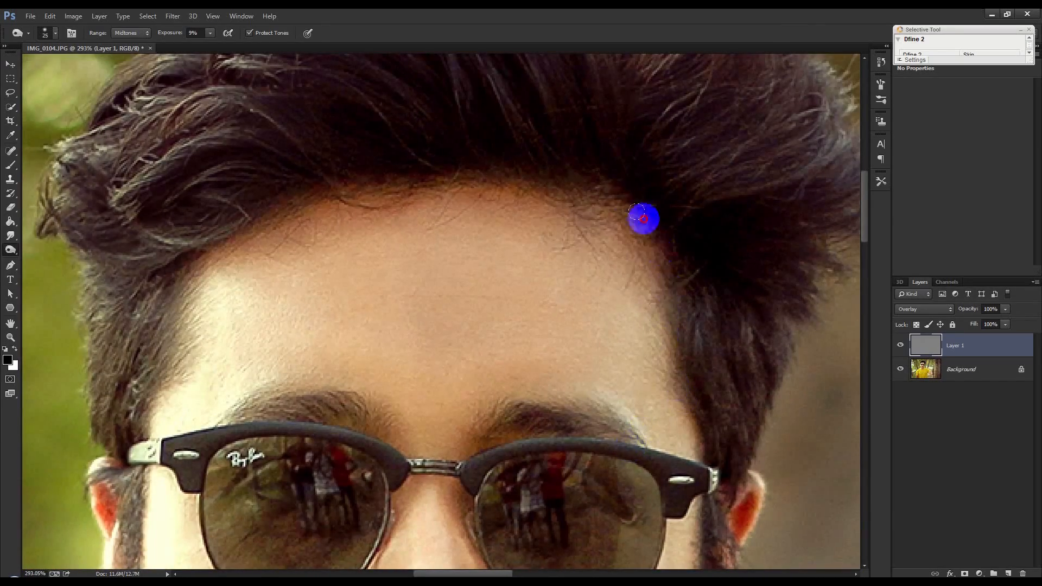
pyautogui.moveTo(240, 306); pyautogui.dragTo(344, 89)
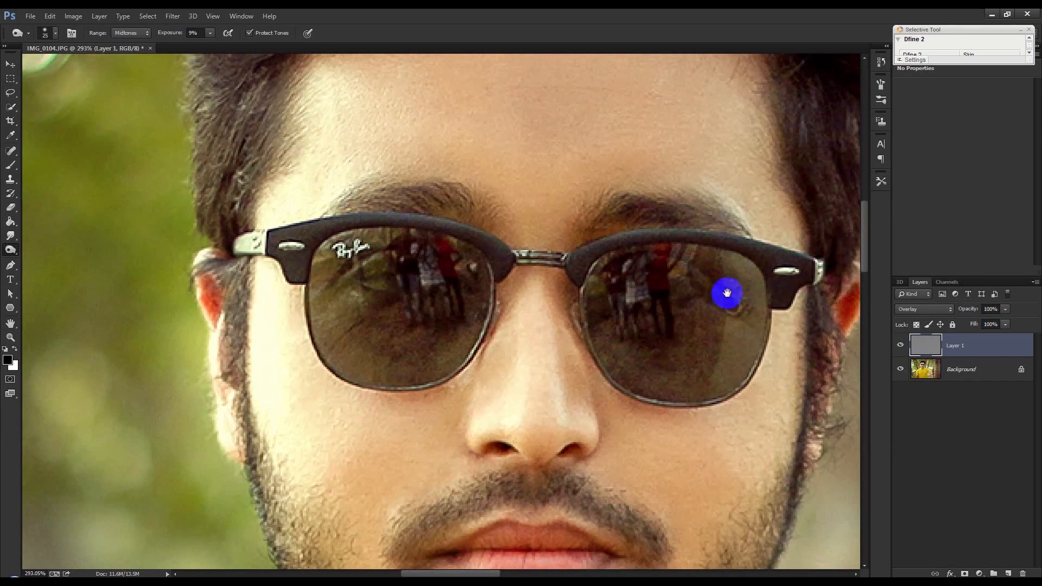
pyautogui.moveTo(727, 293); pyautogui.dragTo(789, 204)
pyautogui.moveTo(568, 187); pyautogui.dragTo(564, 231)
pyautogui.scroll(-3, 367, 355)
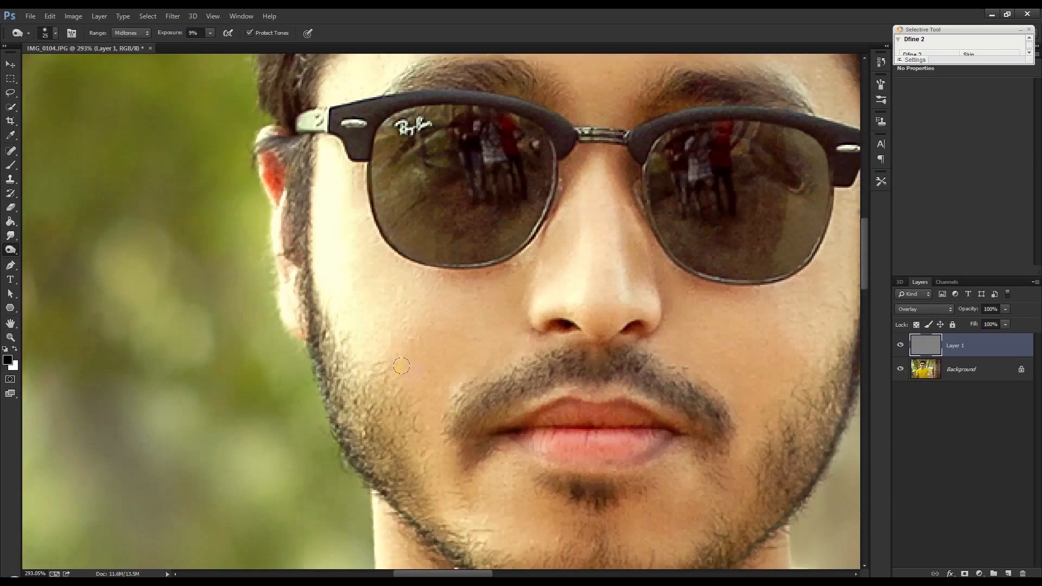
# Try dodging the highlights around the lips and chin with a 10 px brush, Midtones, 20% exposure.
pyautogui.rightClick(15, 254)
pyautogui.click(52, 247)
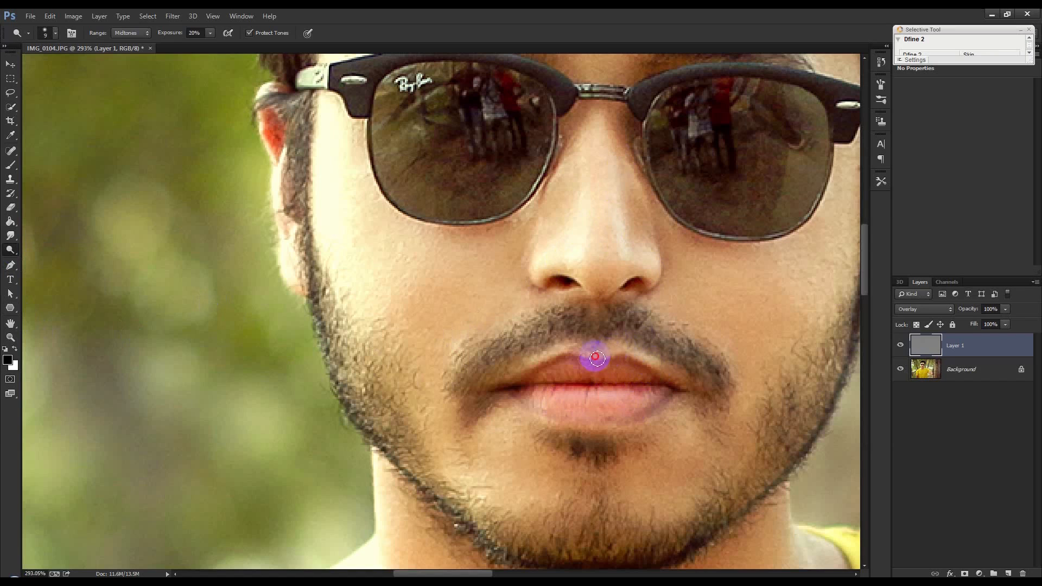
pyautogui.press(']')
pyautogui.scroll(-2, 531, 371)
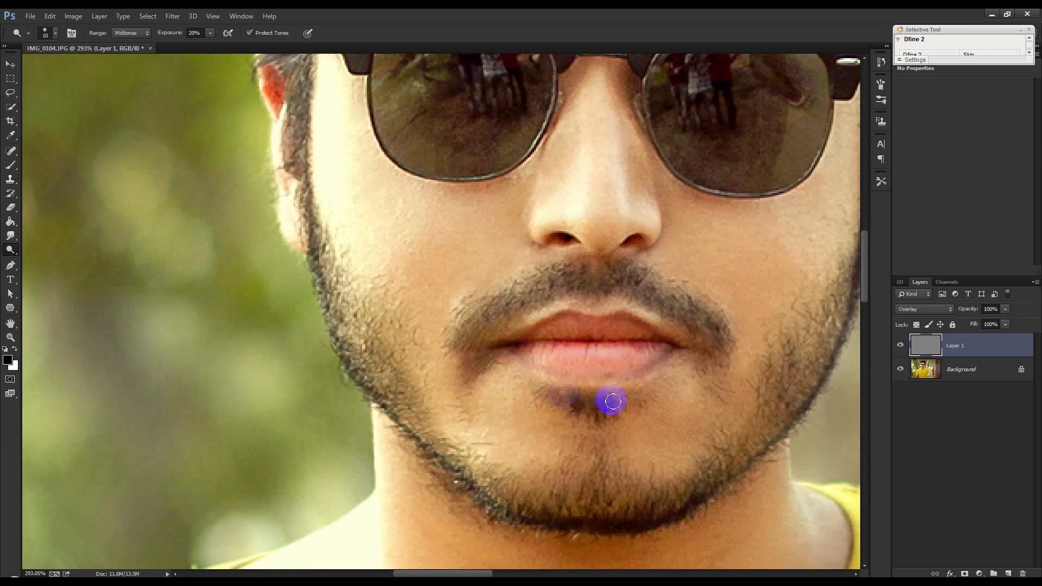
pyautogui.scroll(-10, 677, 400)
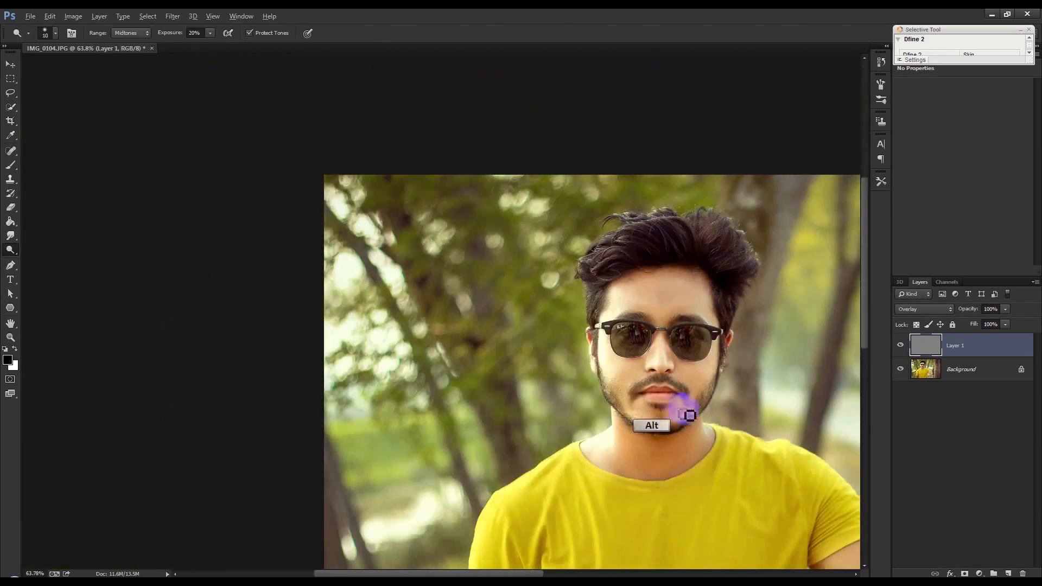
pyautogui.scroll(5, 517, 378)
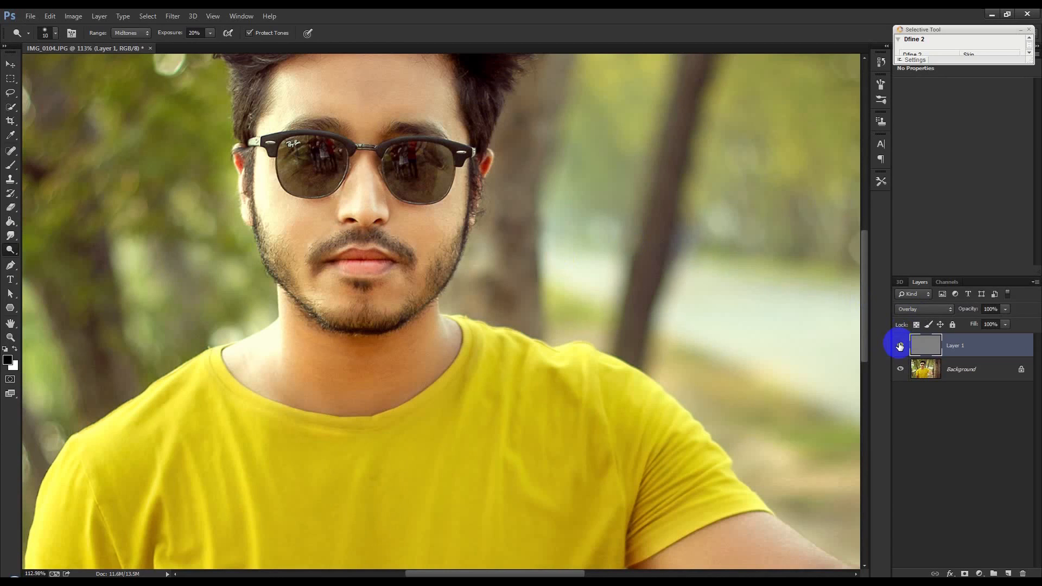
# Undo the recent dodge strokes on the face.
pyautogui.hotkey('ctrl', 'alt', 'z')
pyautogui.hotkey('ctrl', 'alt', 'z')
pyautogui.hotkey('ctrl', 'alt', 'z')
pyautogui.hotkey('ctrl', 'alt', 'z')
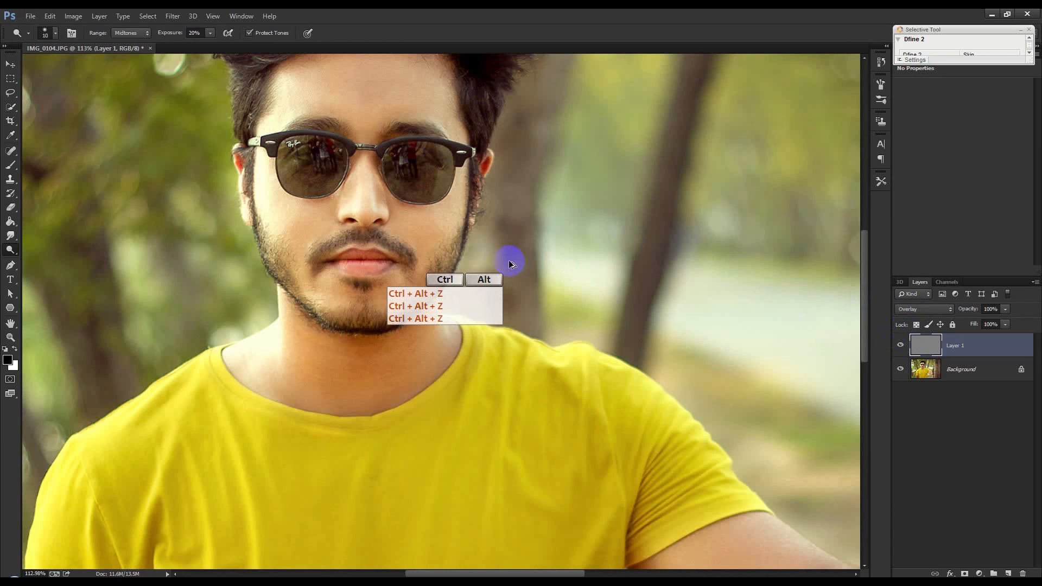
pyautogui.hotkey('ctrl', 'alt', 'z')
pyautogui.hotkey('ctrl', 'alt', 'z')
pyautogui.hotkey('ctrl', 'alt', 'z')
pyautogui.hotkey('ctrl', 'alt', 'z')
pyautogui.hotkey('ctrl', 'alt', 'z')
pyautogui.hotkey('ctrl', 'alt', 'z')
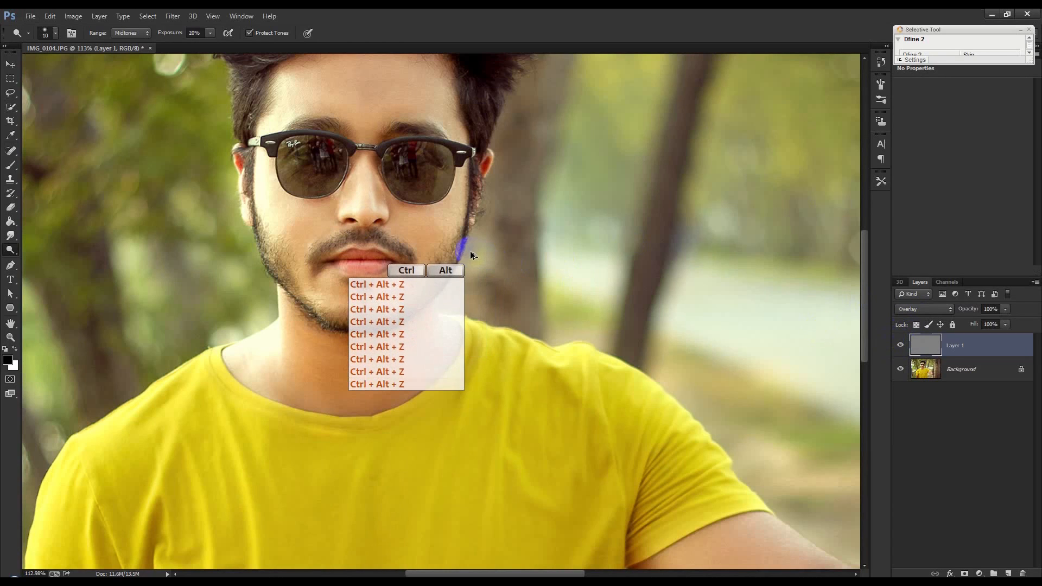
# Lower the Dodge tool's exposure to 9% and brighten the nose, upper-lip edge and lower lip with a 10 px brush.
pyautogui.scroll(5, 468, 258)
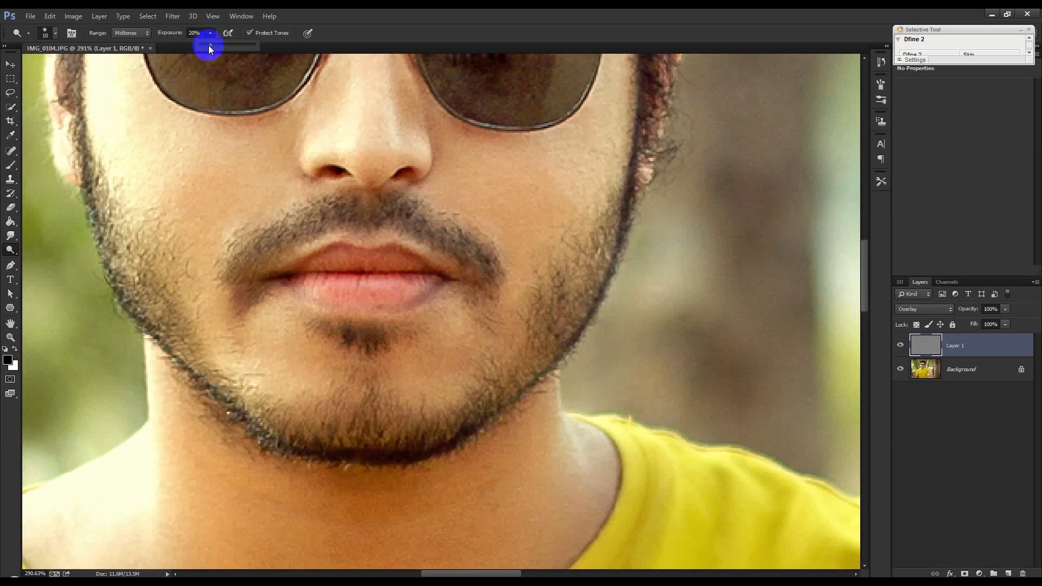
pyautogui.click(398, 260)
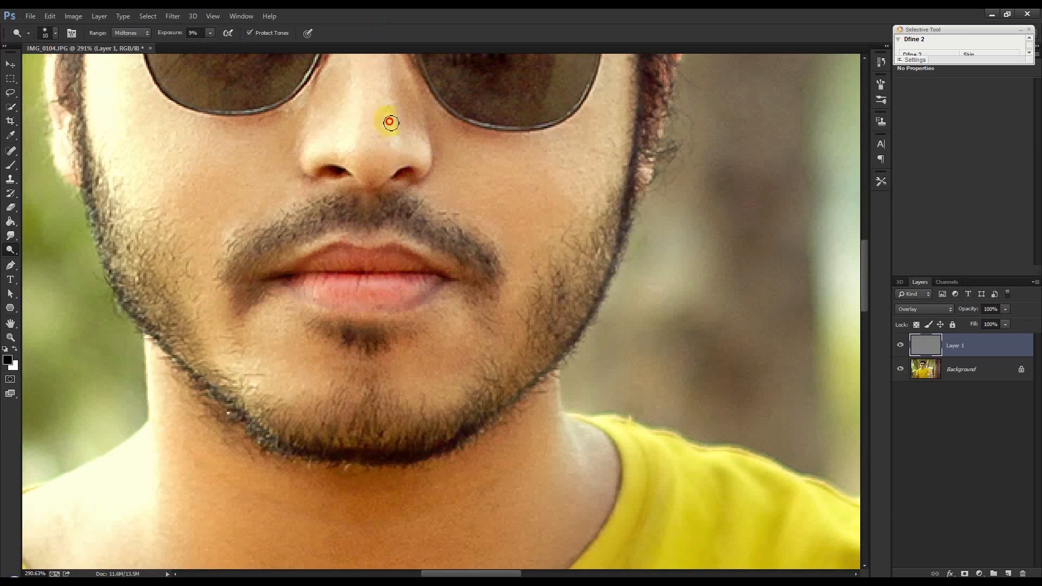
pyautogui.moveTo(348, 152)
pyautogui.mouseDown()
pyautogui.moveTo(321, 158)
pyautogui.moveTo(334, 212)
pyautogui.mouseUp()
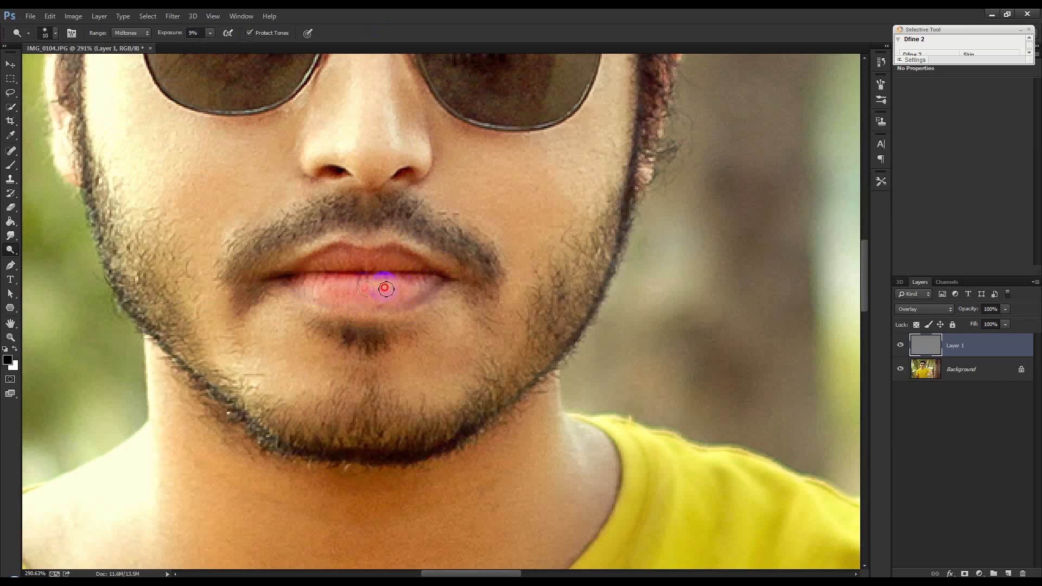
pyautogui.scroll(-10, 436, 320)
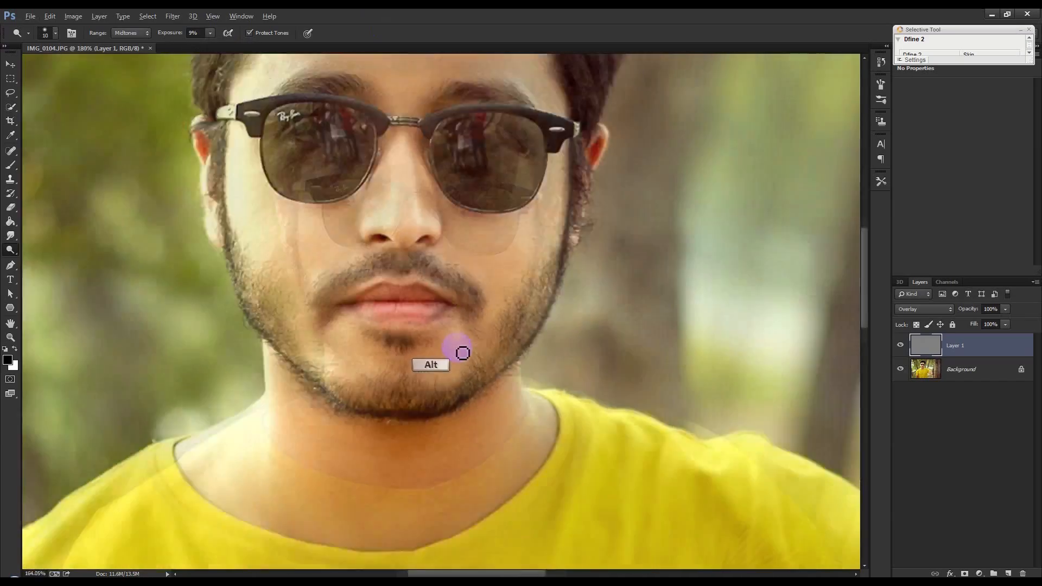
pyautogui.scroll(2, 500, 358)
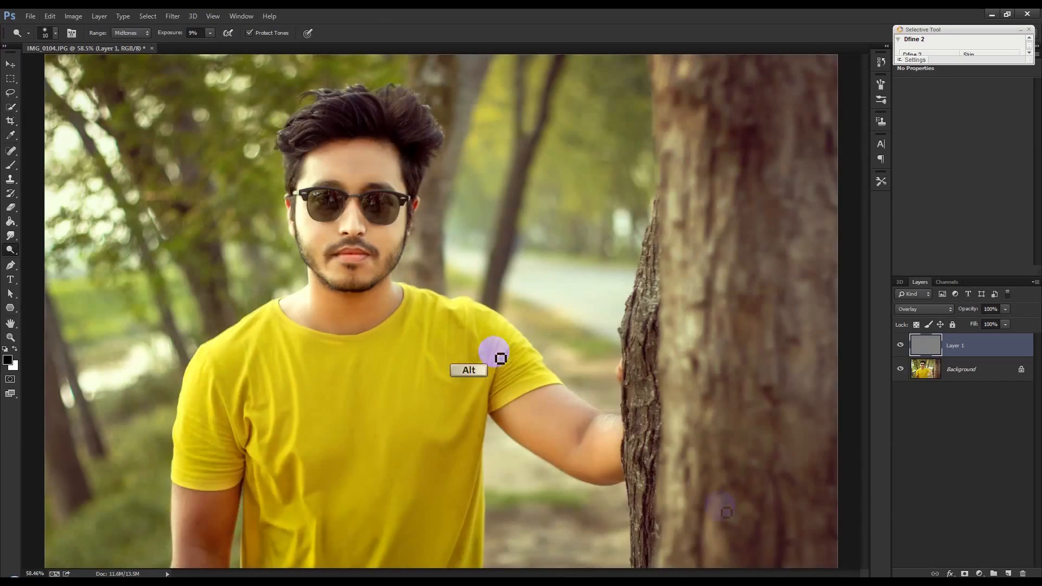
# Dodge the skin highlights on the arms with a 60 px brush at 9% exposure.
pyautogui.scroll(5, 593, 460)
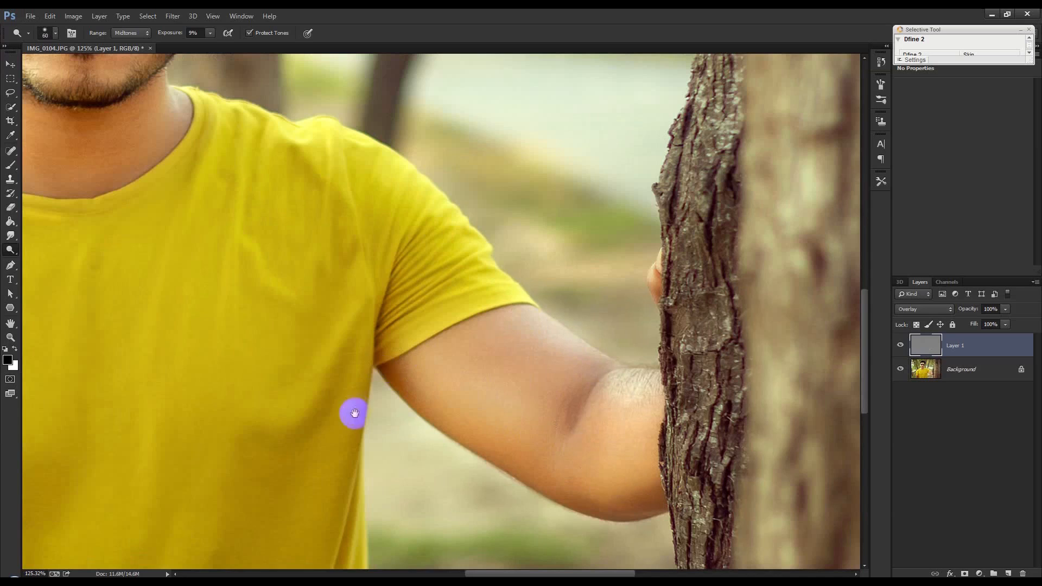
pyautogui.moveTo(354, 412); pyautogui.dragTo(488, 305)
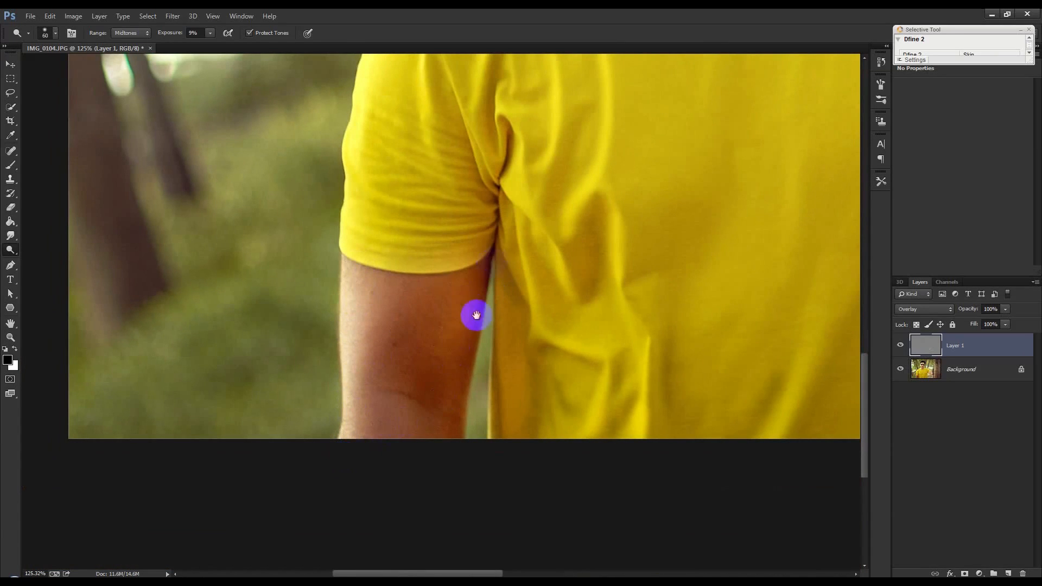
pyautogui.moveTo(477, 315); pyautogui.dragTo(458, 407)
# Dodge the fold highlights across the shirt's lower front, chest and sleeve, reducing the brush to 25 px.
pyautogui.moveTo(556, 526); pyautogui.dragTo(546, 560)
pyautogui.scroll(-1, 546, 557)
pyautogui.press('[')
pyautogui.press('[')
pyautogui.moveTo(555, 519)
pyautogui.mouseDown()
pyautogui.moveTo(563, 425)
pyautogui.moveTo(519, 266)
pyautogui.moveTo(487, 313)
pyautogui.moveTo(522, 198)
pyautogui.moveTo(517, 96)
pyautogui.moveTo(487, 133)
pyautogui.moveTo(457, 146)
pyautogui.moveTo(473, 186)
pyautogui.moveTo(456, 263)
pyautogui.moveTo(475, 215)
pyautogui.moveTo(457, 339)
pyautogui.moveTo(470, 343)
pyautogui.moveTo(482, 383)
pyautogui.moveTo(480, 364)
pyautogui.moveTo(442, 380)
pyautogui.moveTo(445, 423)
pyautogui.moveTo(519, 451)
pyautogui.moveTo(507, 529)
pyautogui.mouseUp()
pyautogui.moveTo(731, 337)
pyautogui.mouseDown()
pyautogui.moveTo(599, 479)
pyautogui.moveTo(581, 453)
pyautogui.moveTo(583, 316)
pyautogui.moveTo(605, 192)
pyautogui.moveTo(644, 147)
pyautogui.moveTo(659, 111)
pyautogui.mouseUp()
pyautogui.moveTo(726, 384)
pyautogui.mouseDown()
pyautogui.moveTo(604, 330)
pyautogui.moveTo(608, 339)
pyautogui.moveTo(673, 223)
pyautogui.moveTo(682, 355)
pyautogui.mouseUp()
pyautogui.moveTo(656, 483); pyautogui.dragTo(666, 289)
pyautogui.moveTo(646, 428)
pyautogui.mouseDown()
pyautogui.moveTo(682, 259)
pyautogui.moveTo(682, 423)
pyautogui.moveTo(656, 275)
pyautogui.moveTo(680, 200)
pyautogui.moveTo(618, 401)
pyautogui.moveTo(580, 443)
pyautogui.mouseUp()
pyautogui.moveTo(438, 330)
pyautogui.mouseDown()
pyautogui.moveTo(481, 463)
pyautogui.moveTo(540, 444)
pyautogui.mouseUp()
pyautogui.moveTo(430, 419); pyautogui.dragTo(344, 400)
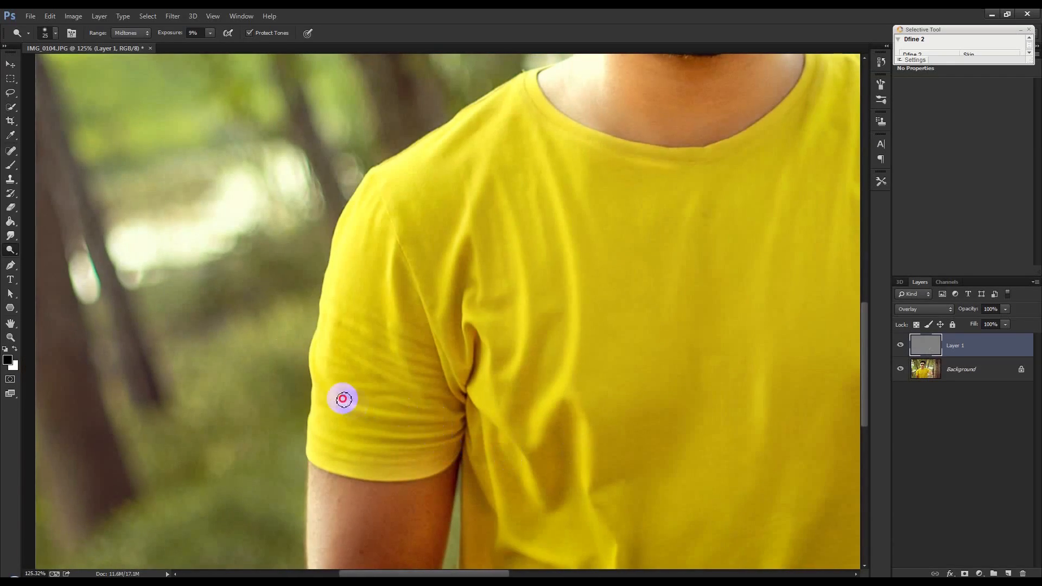
# Switch to the Move tool and review the whole retouched portrait.
pyautogui.scroll(-5, 442, 377)
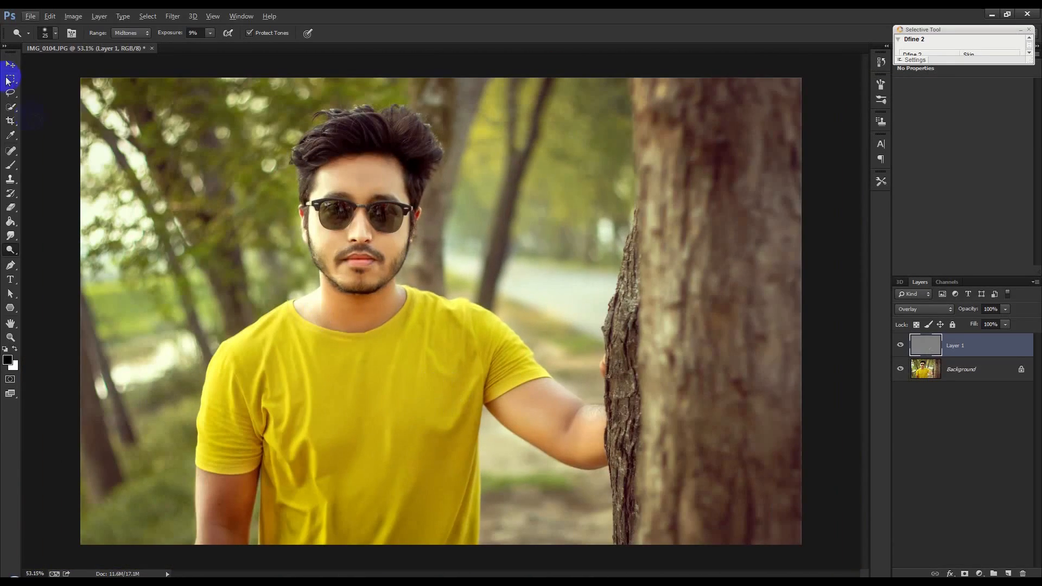
pyautogui.click(7, 62)
pyautogui.scroll(1, 324, 278)
pyautogui.scroll(-1, 428, 314)
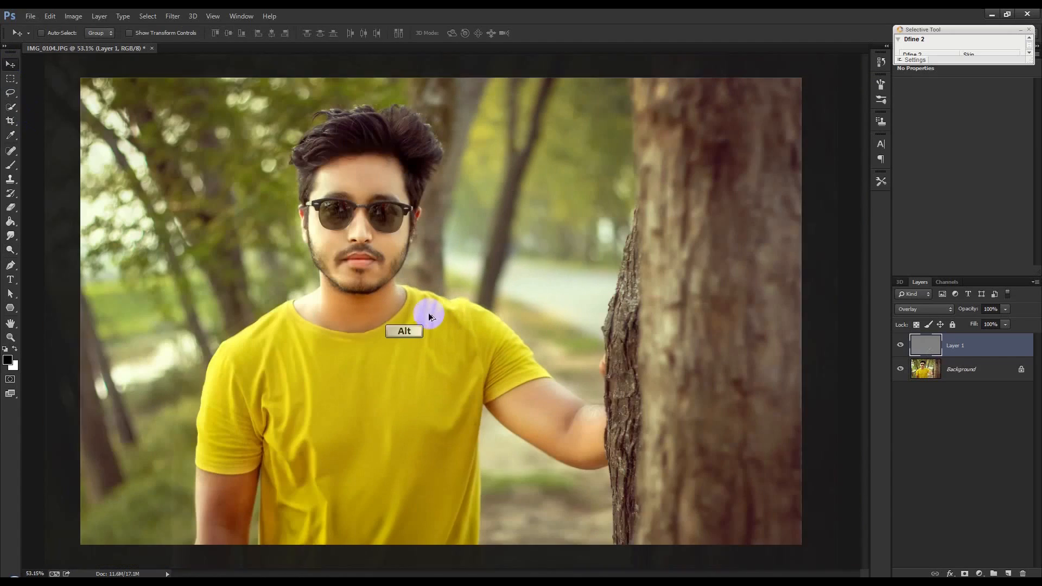
pyautogui.scroll(1, 369, 257)
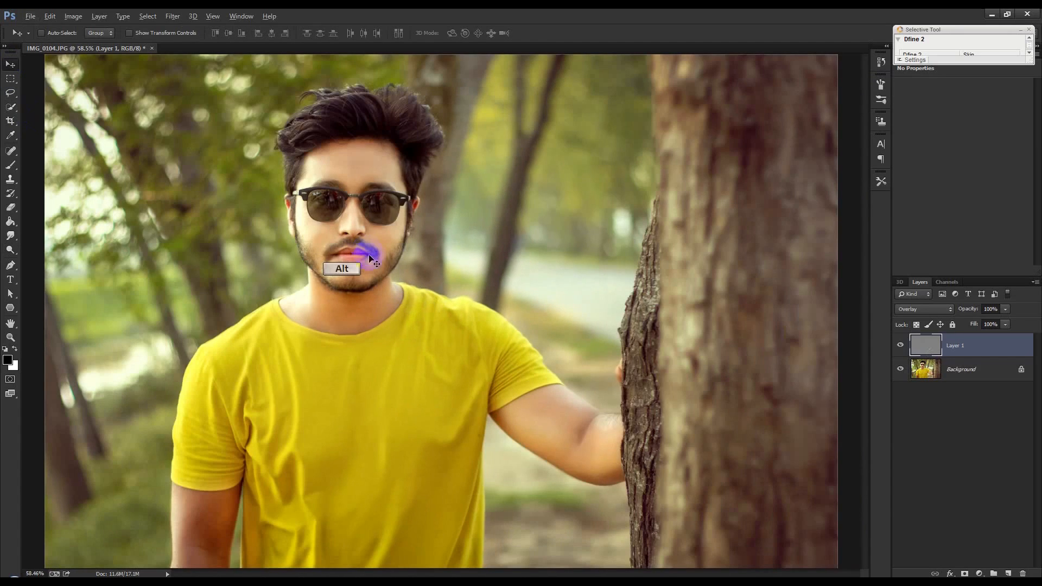
# Add a new layer on top and fill it using Apply Image with the merged layers, Multiply blending at 100% opacity.
pyautogui.click(1008, 573)
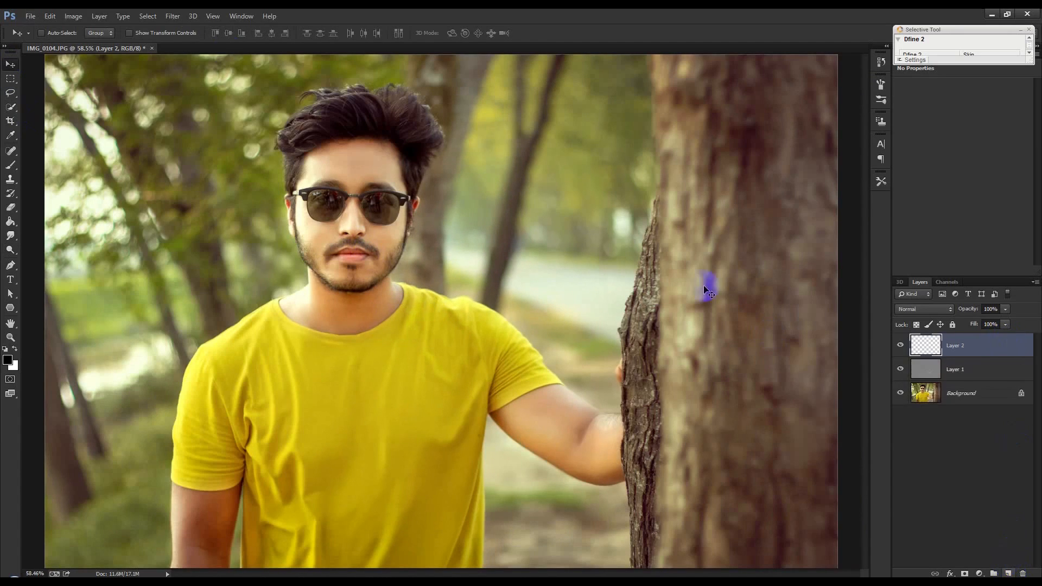
pyautogui.click(63, 18)
pyautogui.click(95, 174)
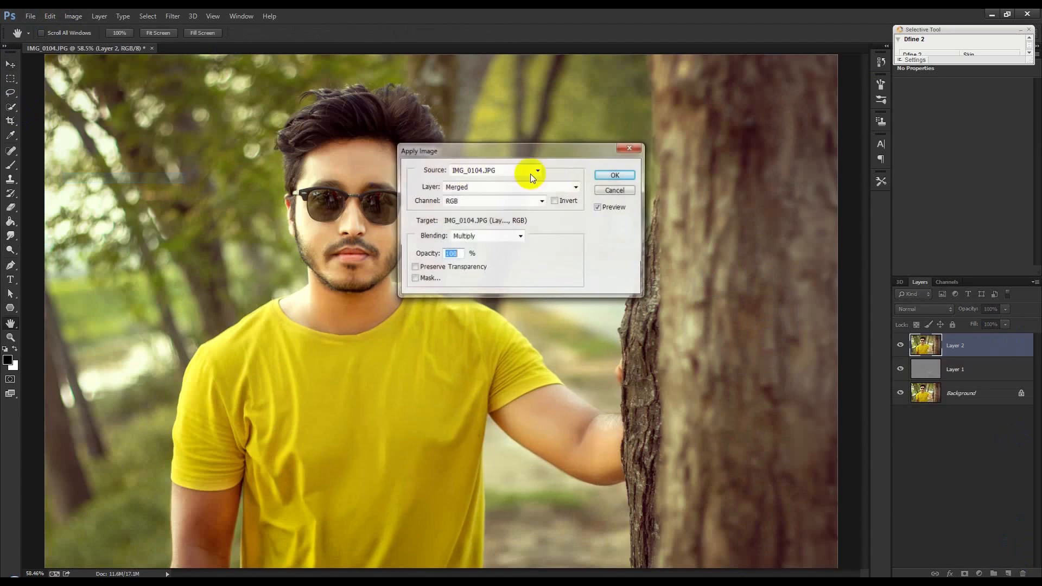
pyautogui.click(617, 177)
# Smooth the skin on the new merged layer with the Portraiture filter, using a smoothing preset.
pyautogui.click(179, 16)
pyautogui.moveTo(283, 298)
pyautogui.click(335, 309)
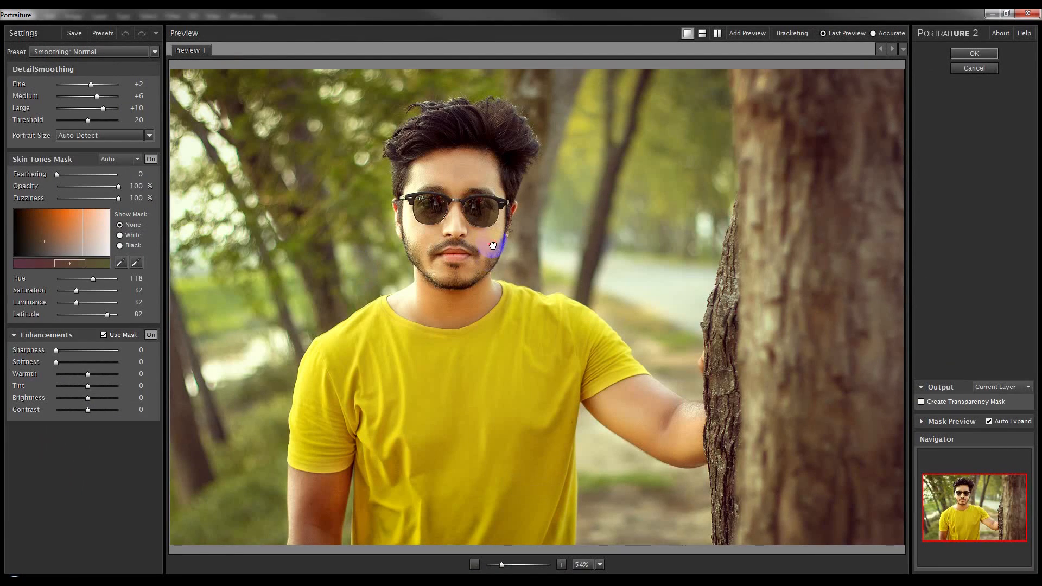
pyautogui.click(524, 564)
pyautogui.moveTo(602, 334); pyautogui.dragTo(557, 314)
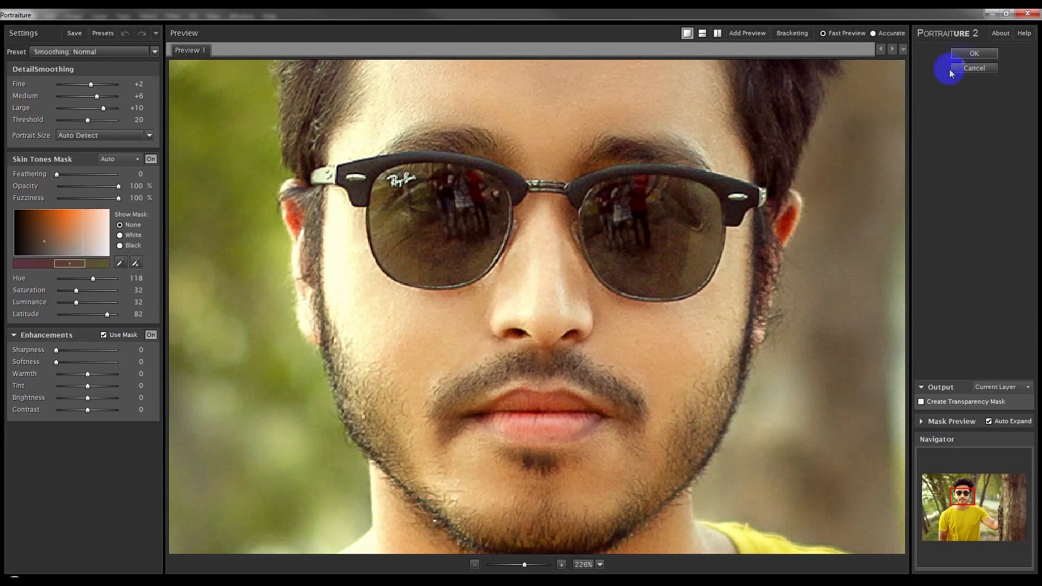
pyautogui.click(45, 54)
pyautogui.click(65, 97)
pyautogui.click(974, 53)
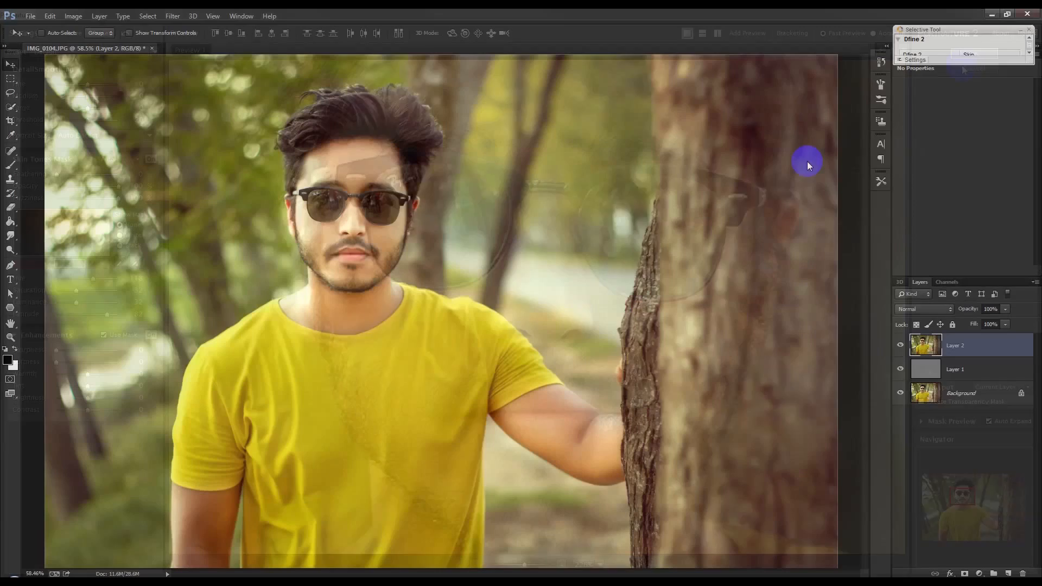
pyautogui.scroll(-3, 354, 267)
pyautogui.scroll(3, 354, 283)
pyautogui.scroll(-2, 268, 301)
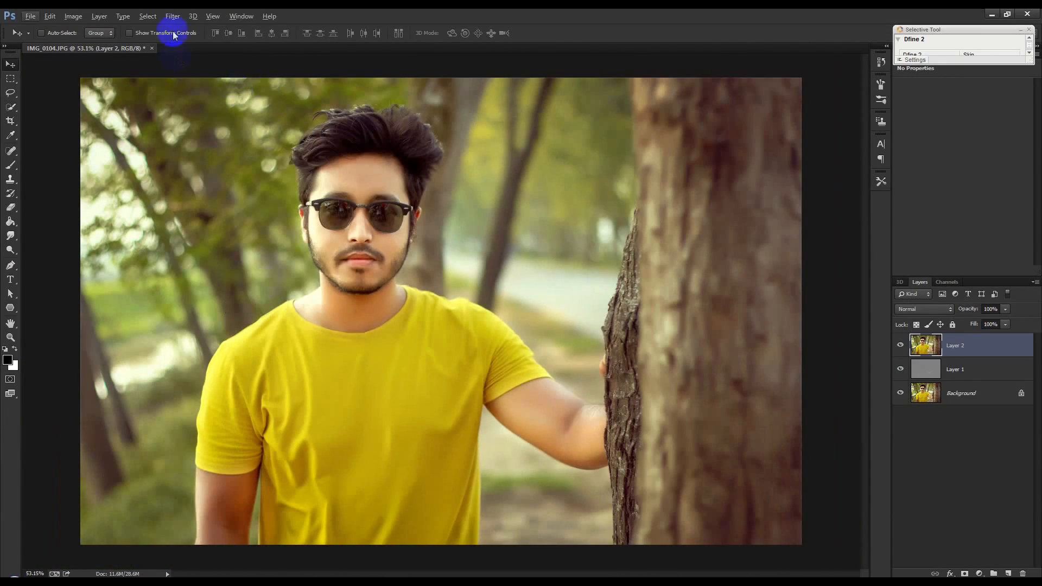
# Open the merged layer in Color Efex Pro 4 and compare the image with and without the Darken / Lighten Center effect.
pyautogui.click(172, 16)
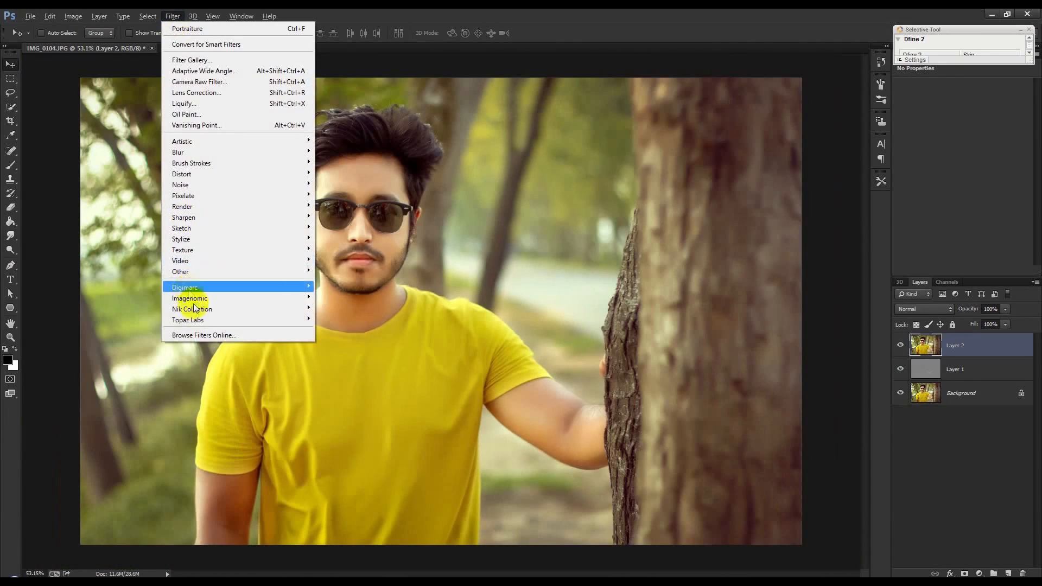
pyautogui.moveTo(198, 310)
pyautogui.click(346, 320)
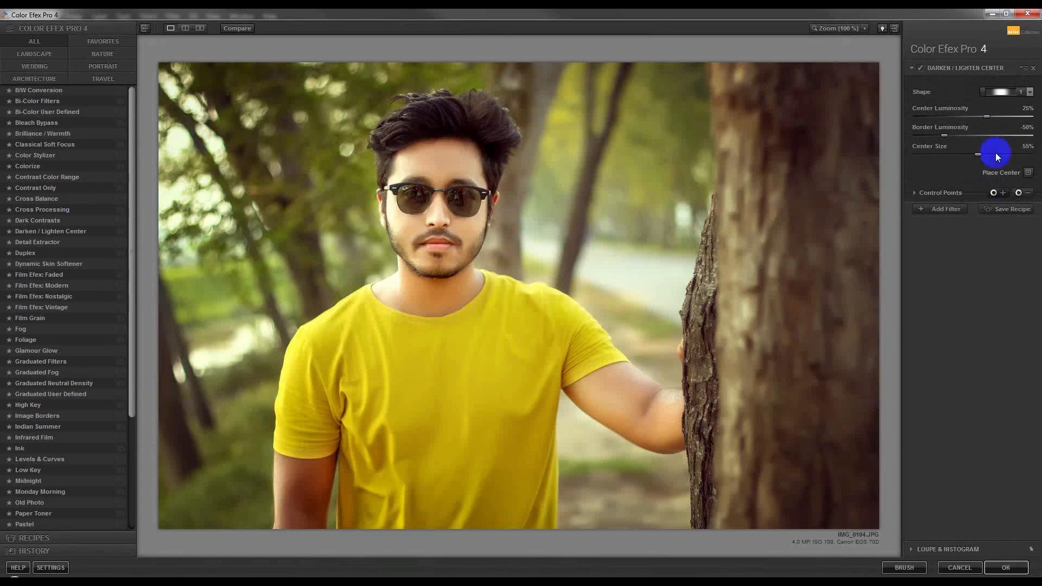
pyautogui.click(920, 67)
pyautogui.click(919, 68)
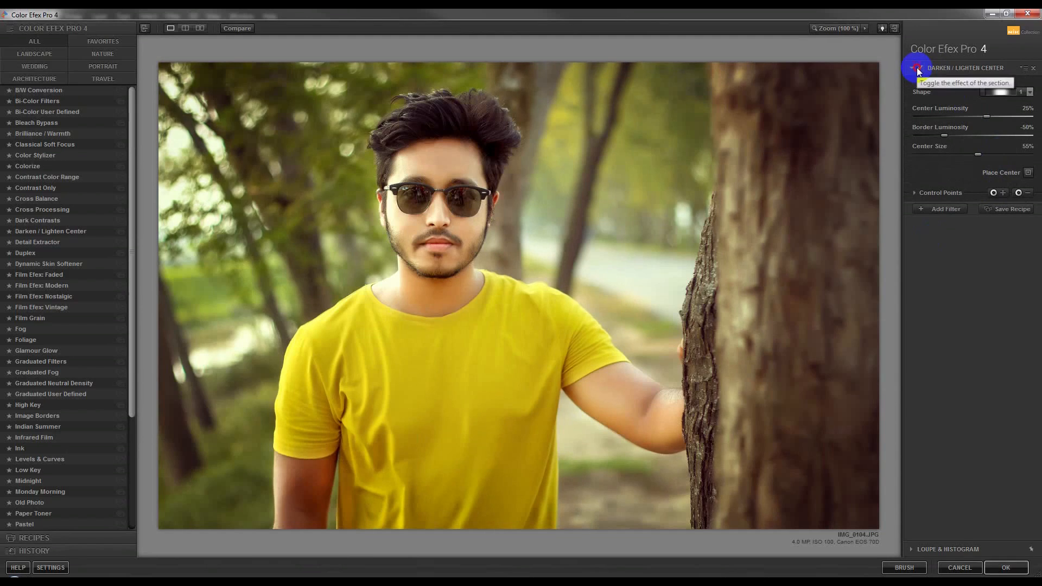
pyautogui.click(919, 68)
pyautogui.click(919, 67)
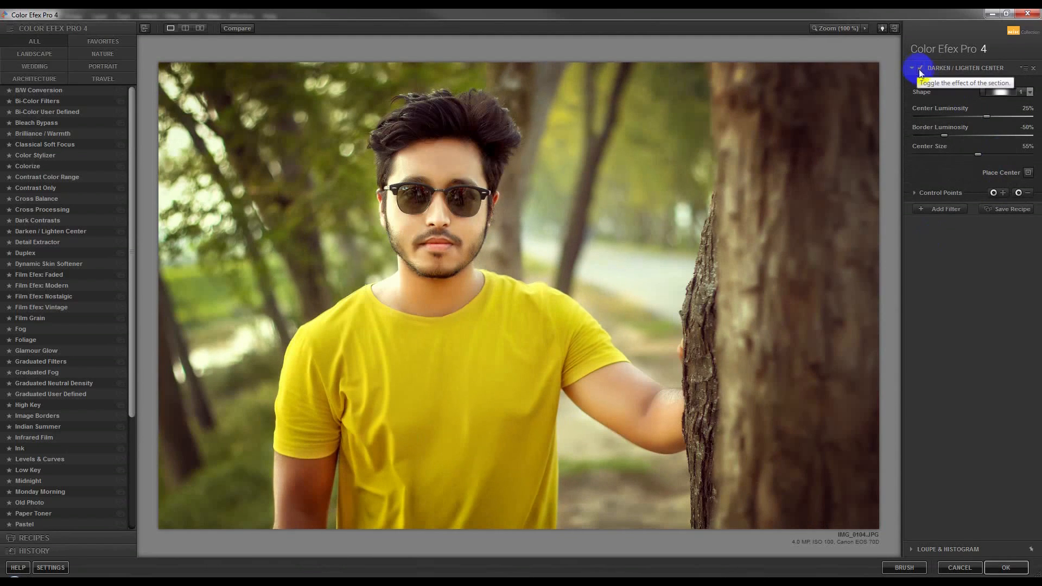
# Try a control point on the face for the Darken / Lighten Center filter at 0% opacity, and delete it.
pyautogui.click(938, 195)
pyautogui.click(1001, 196)
pyautogui.click(428, 211)
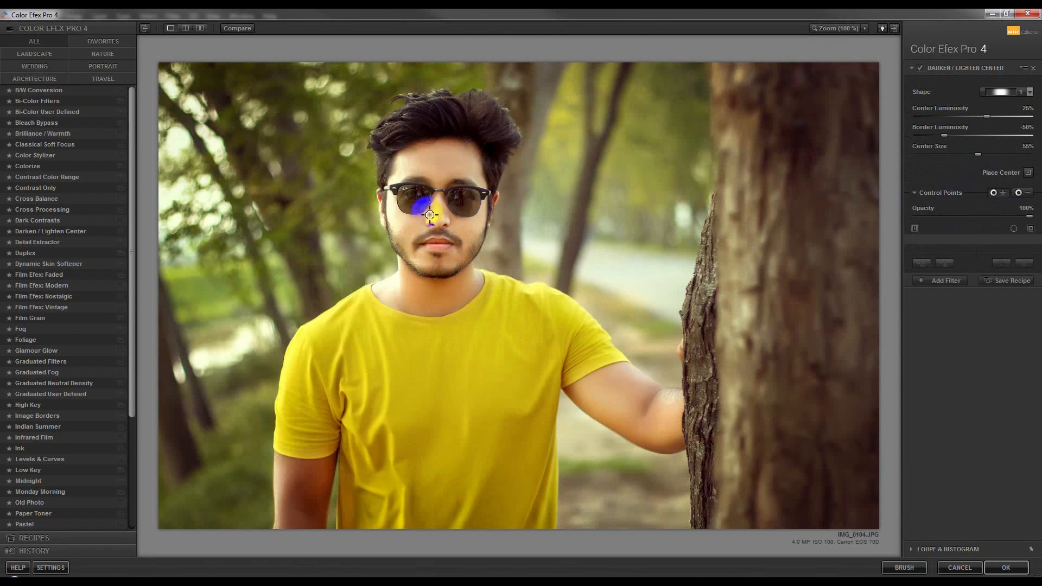
pyautogui.moveTo(427, 212); pyautogui.dragTo(480, 222)
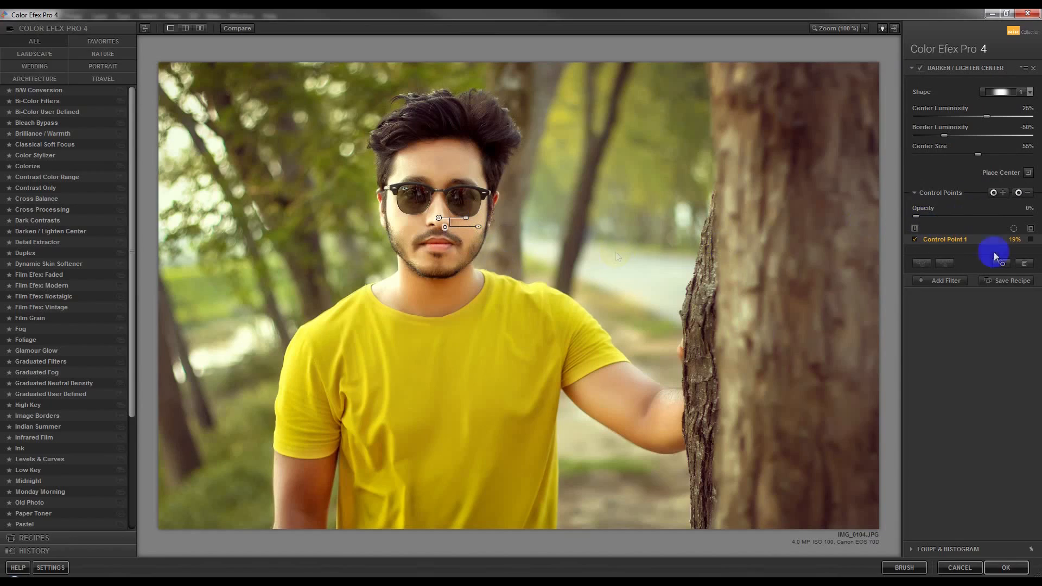
pyautogui.click(1024, 263)
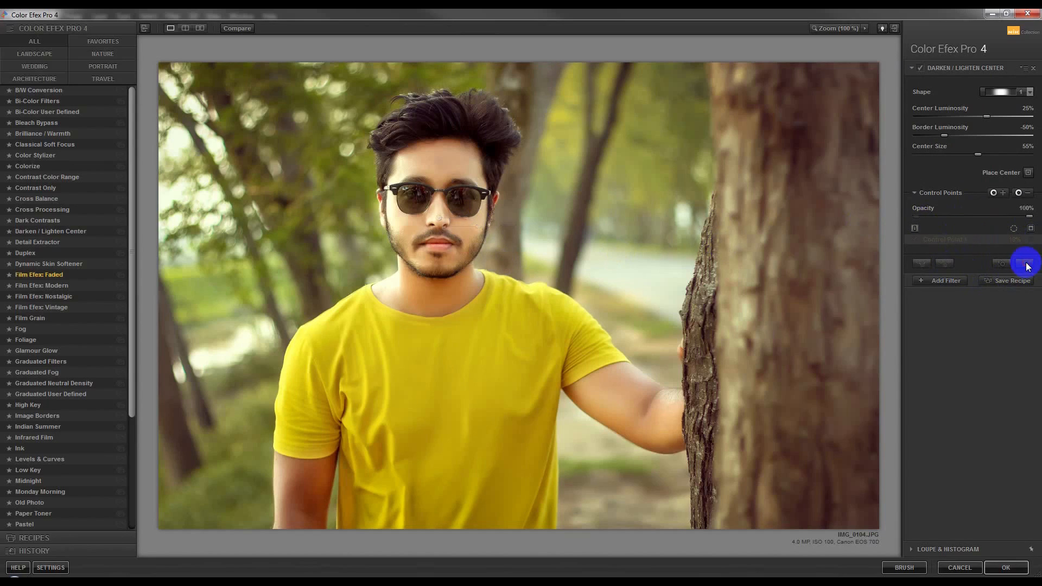
# Add a second filter, try the B/W Conversion, Bi-Color and Bleach Bypass looks, and choose Cross Processing.
pyautogui.click(974, 282)
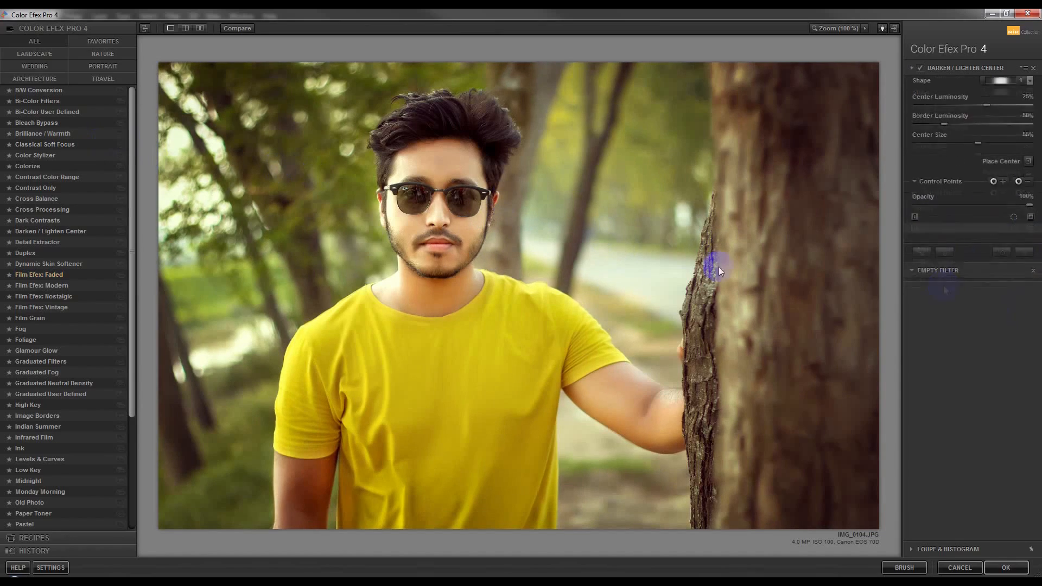
pyautogui.click(48, 90)
pyautogui.click(50, 102)
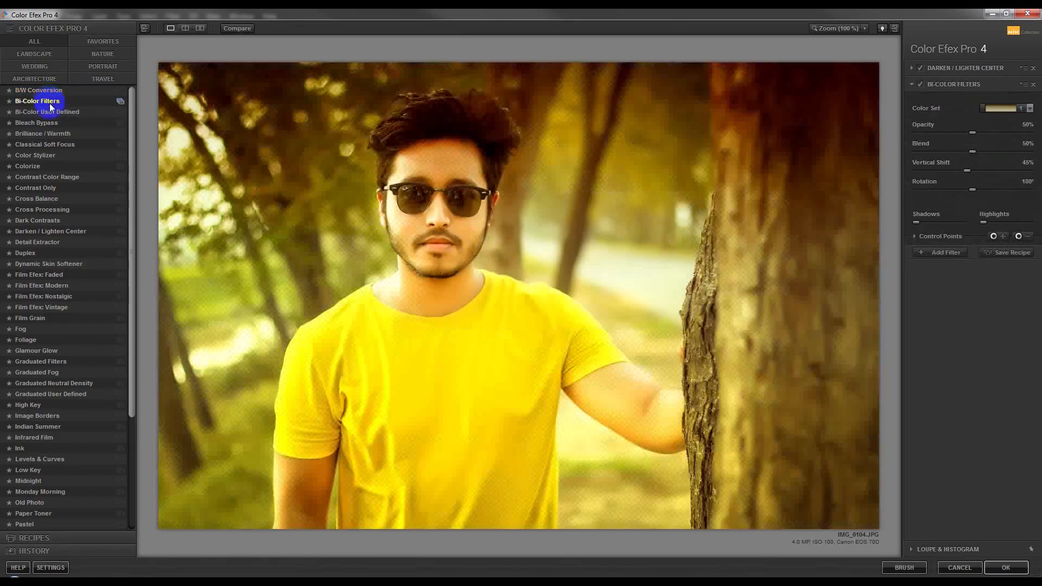
pyautogui.click(49, 112)
pyautogui.click(50, 124)
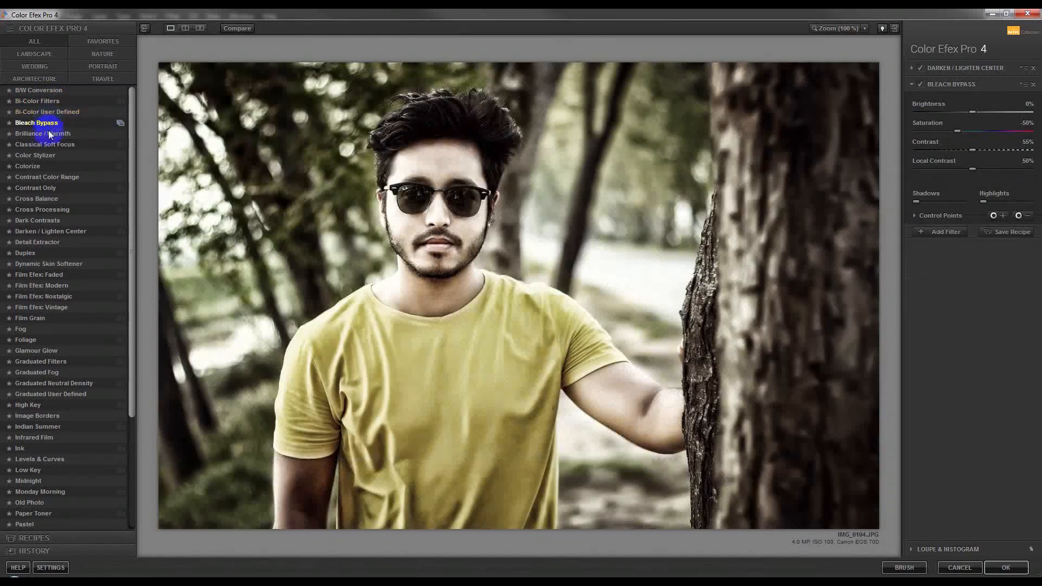
pyautogui.click(37, 199)
pyautogui.click(38, 209)
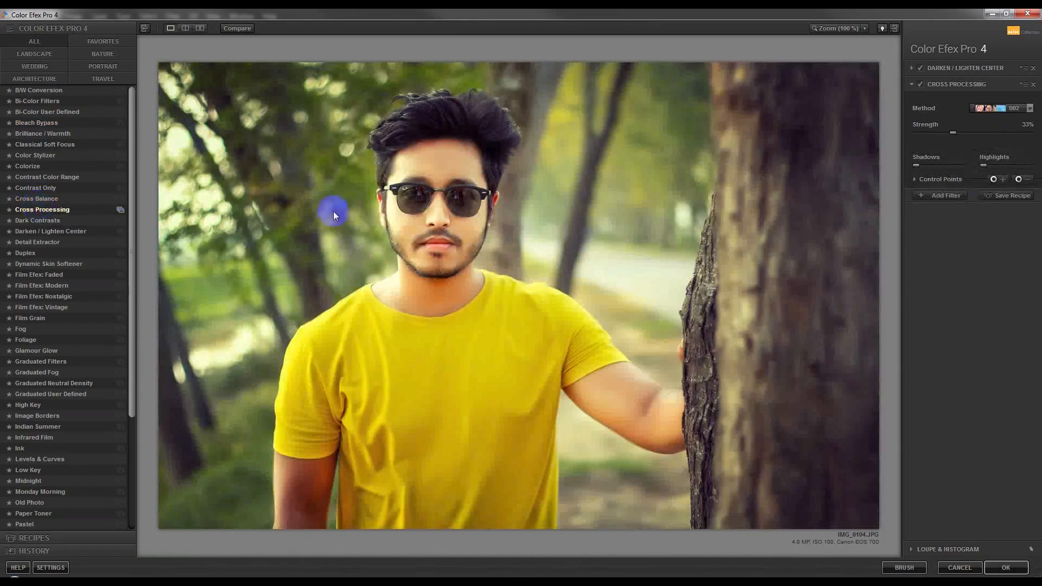
# Try Cross Processing at 48% strength with method C04, and compare it with Darken / Lighten Center off and on.
pyautogui.moveTo(958, 132)
pyautogui.mouseDown()
pyautogui.moveTo(991, 133)
pyautogui.moveTo(975, 137)
pyautogui.mouseUp()
pyautogui.click(993, 109)
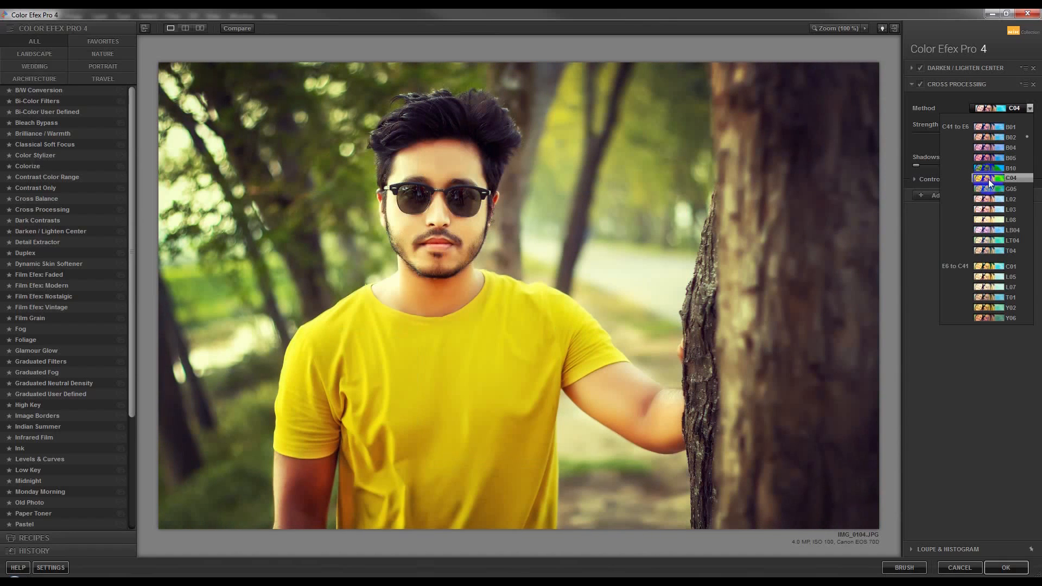
pyautogui.click(988, 179)
pyautogui.click(920, 68)
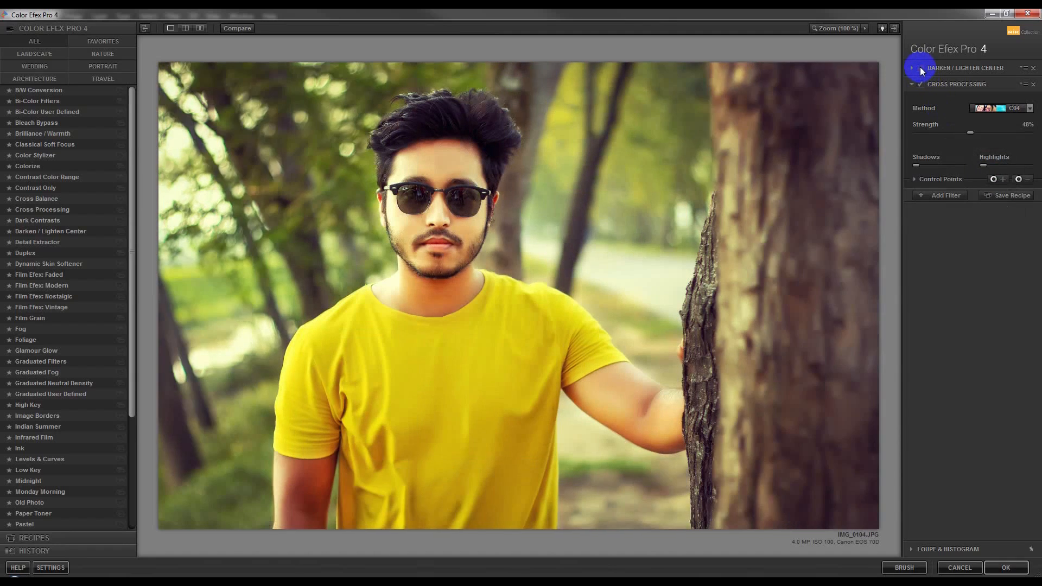
pyautogui.click(919, 68)
# Set the Cross Processing method to Y02 and its strength to 18%, and compare with Darken / Lighten Center off and on.
pyautogui.click(984, 109)
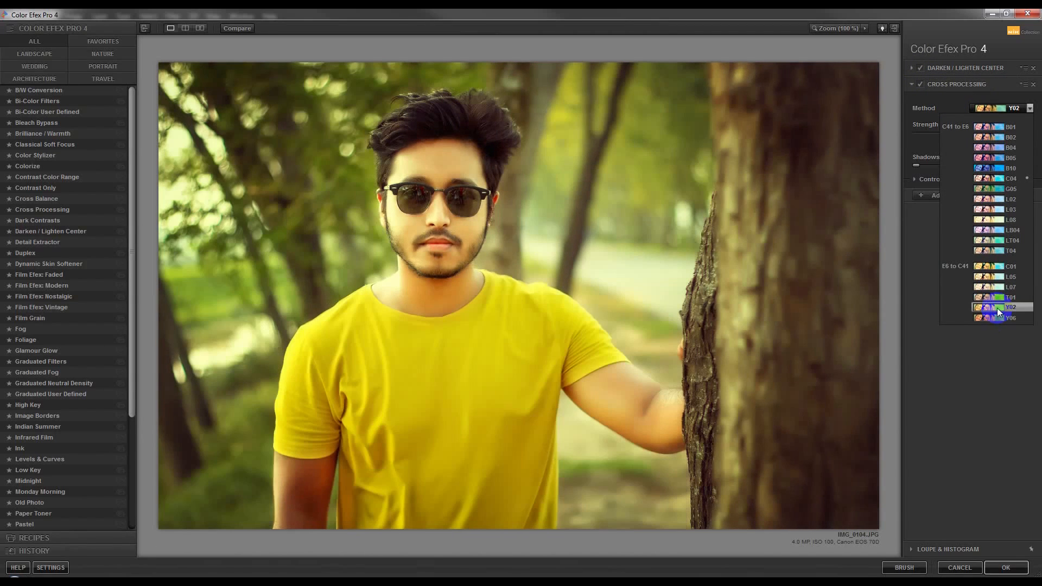
pyautogui.click(997, 308)
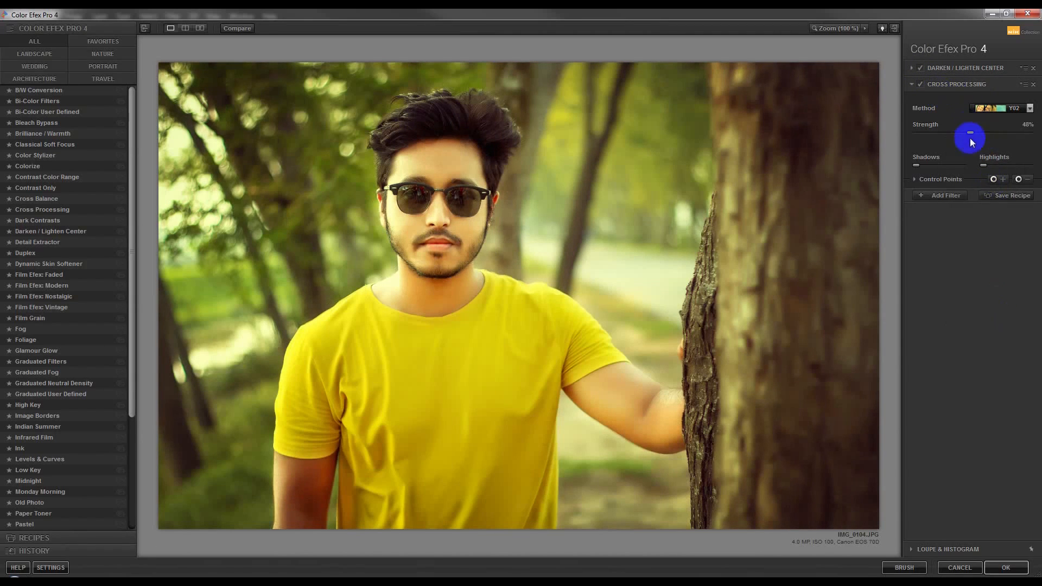
pyautogui.moveTo(962, 135); pyautogui.dragTo(934, 132)
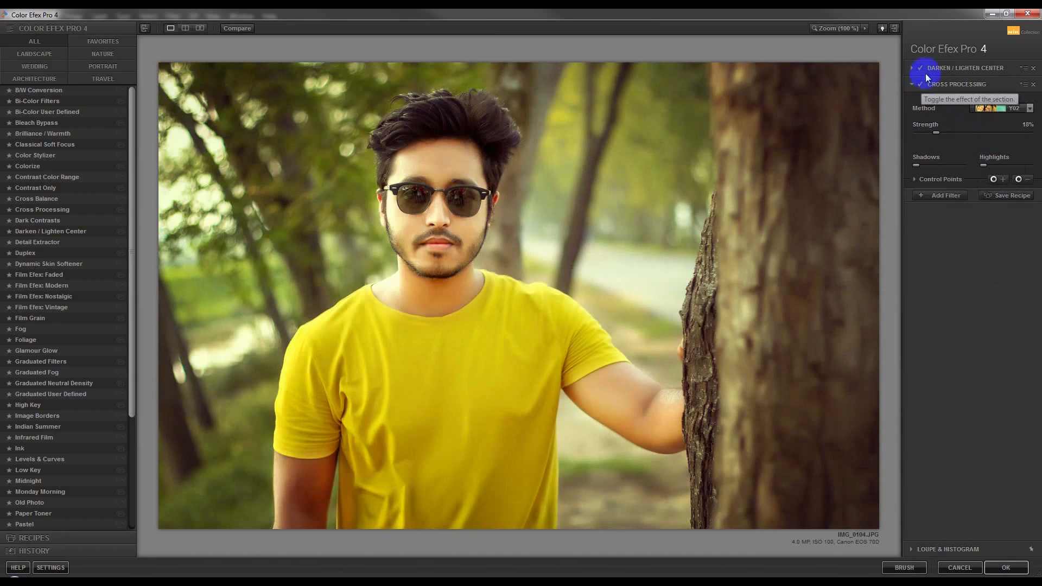
pyautogui.click(921, 68)
pyautogui.click(922, 68)
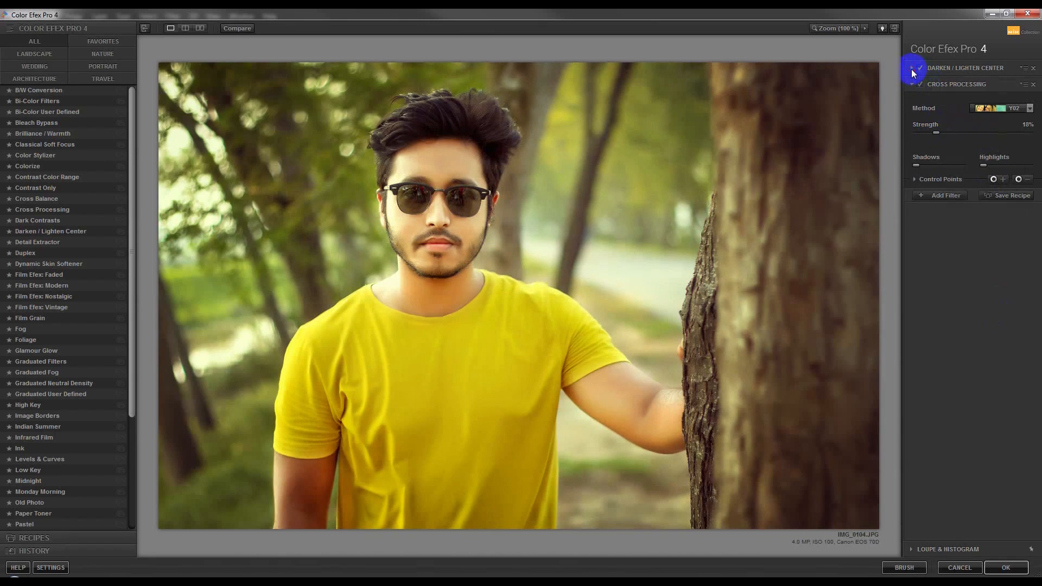
# Set the Darken / Lighten Center filter to 14% center luminosity, -35% border luminosity and 53% center size.
pyautogui.click(911, 68)
pyautogui.moveTo(983, 115)
pyautogui.mouseDown()
pyautogui.moveTo(970, 117)
pyautogui.moveTo(984, 117)
pyautogui.mouseUp()
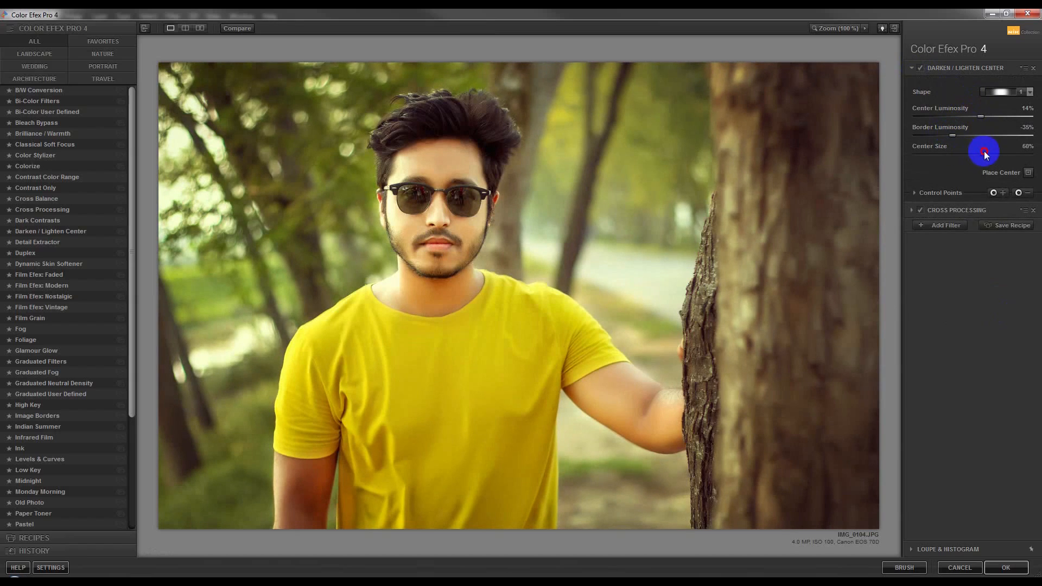
pyautogui.moveTo(971, 156); pyautogui.dragTo(981, 156)
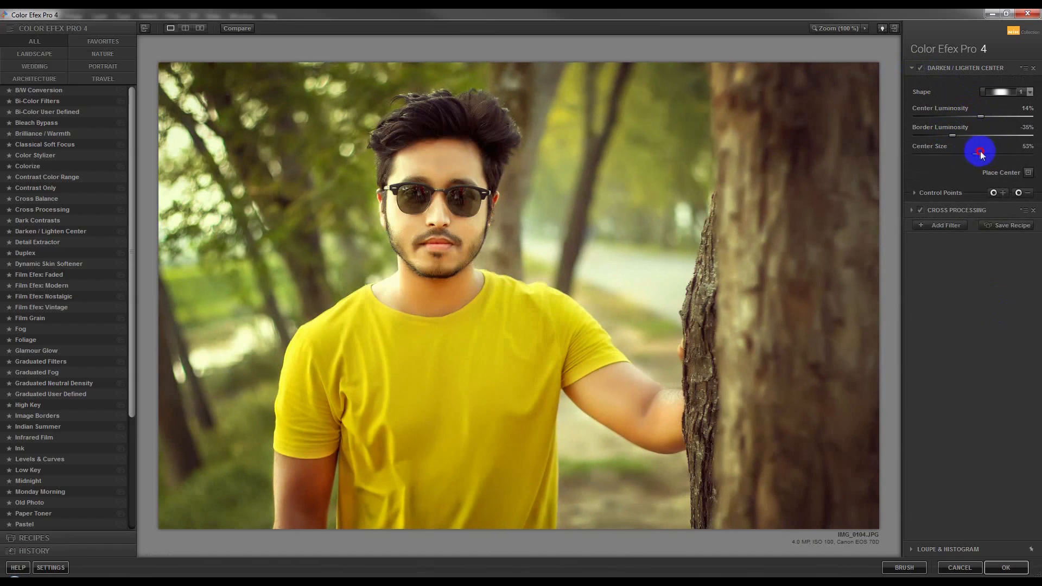